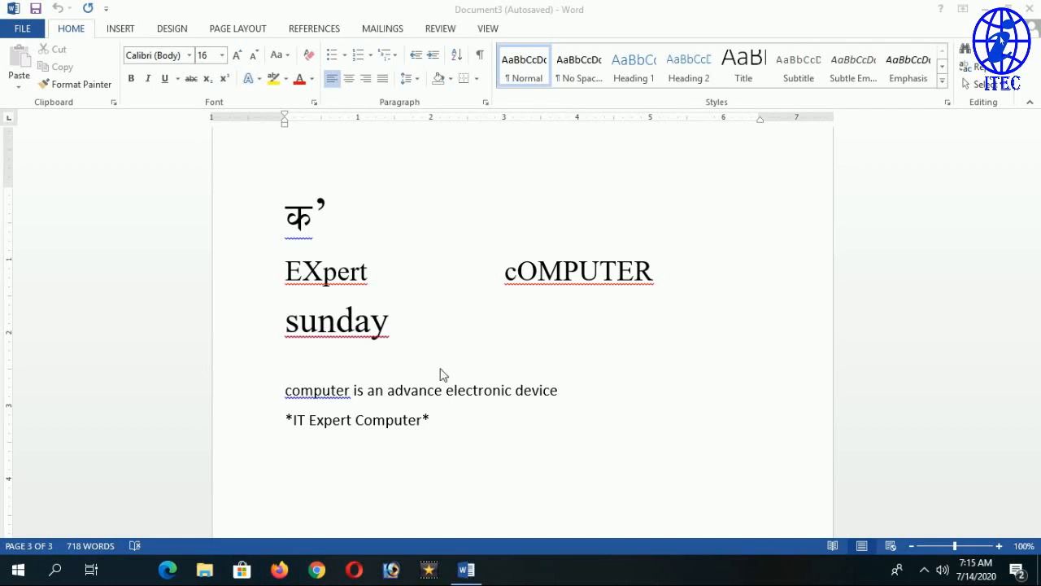
Add an empty line and remove the extra apostrophe after क.
key(Return)
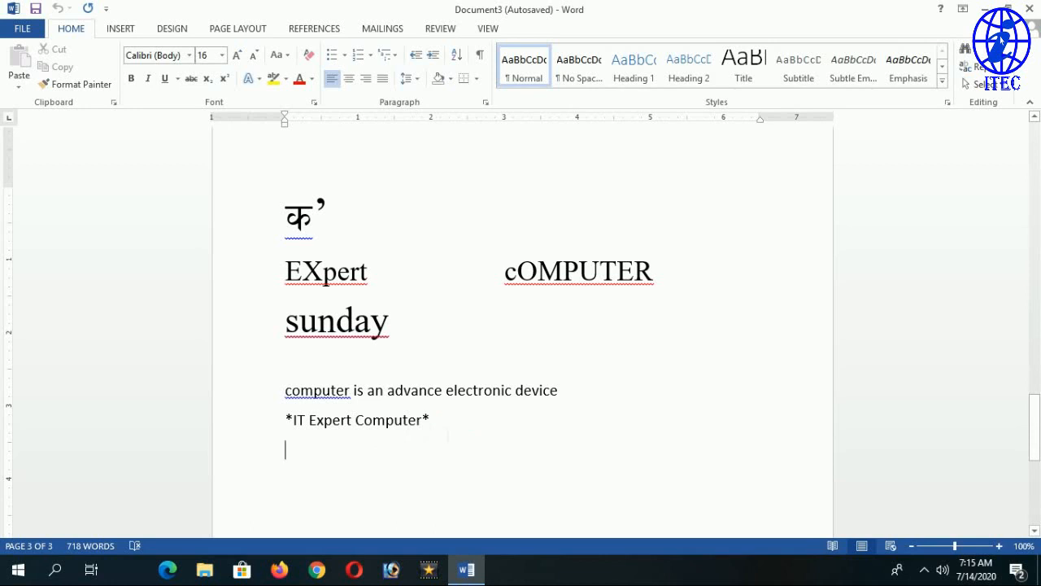
click(362, 217)
click(330, 216)
click(313, 218)
text(')
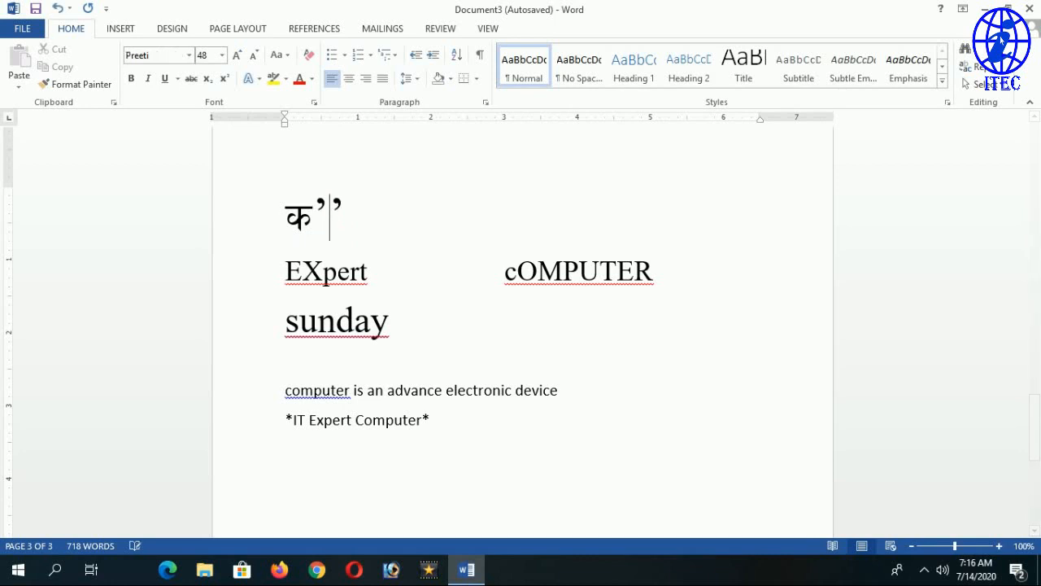
key(BackSpace)
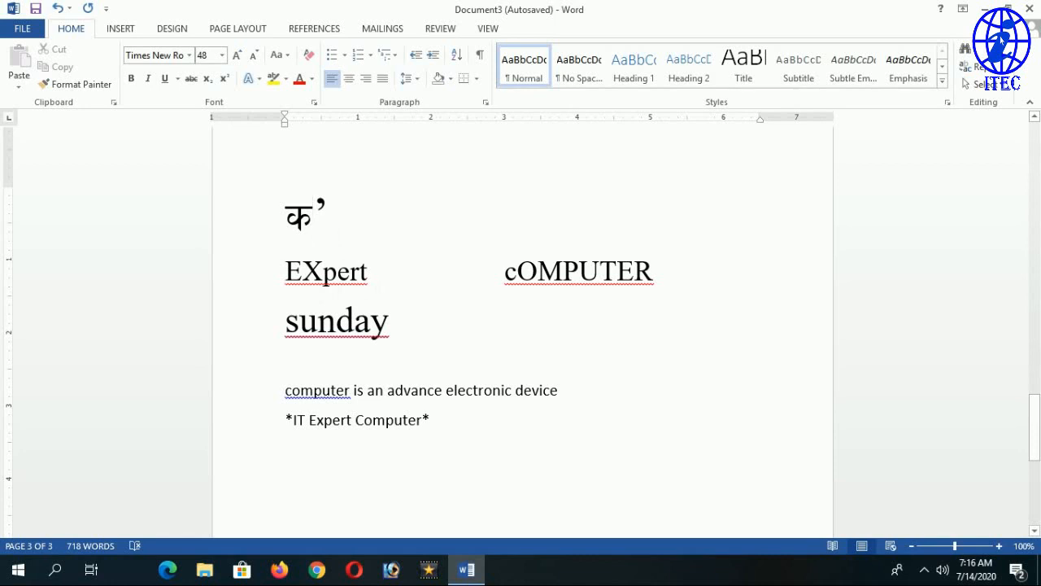
Select and review the words EXpert, cOMPUTER, sunday and the computer sentence.
click(374, 272)
drag(505, 273, 666, 275)
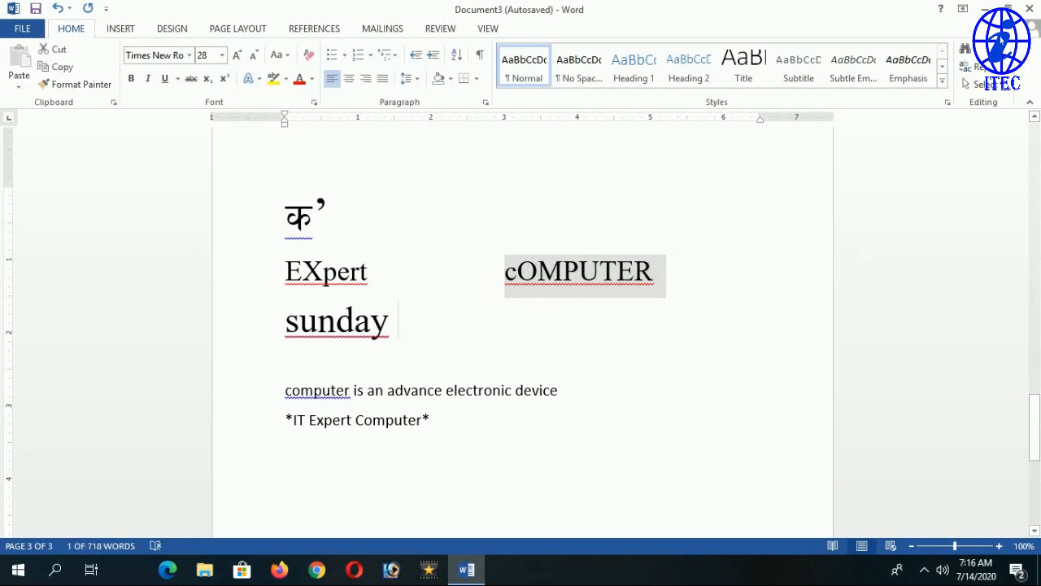
drag(398, 321, 286, 321)
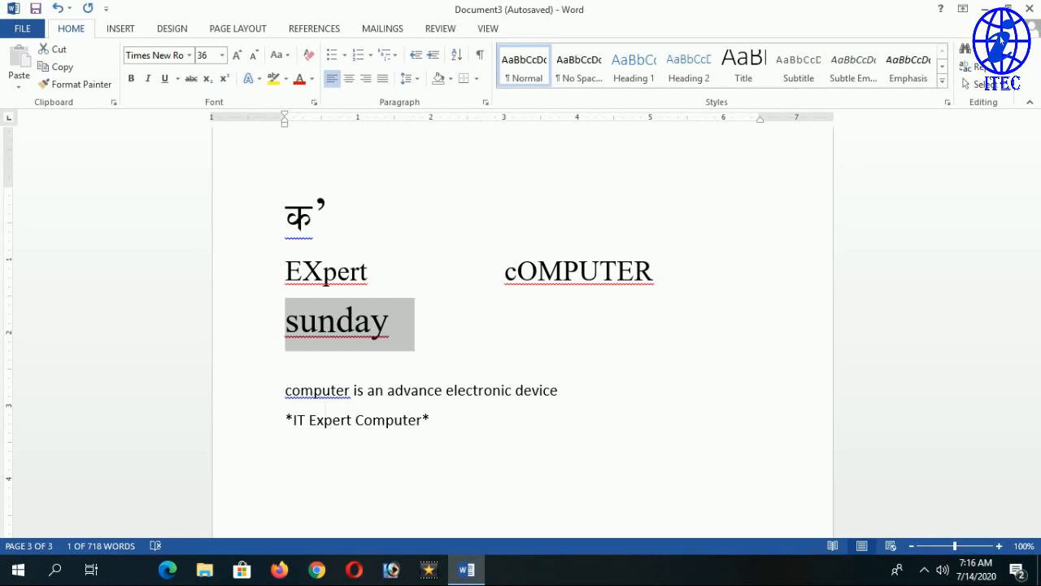
click(444, 421)
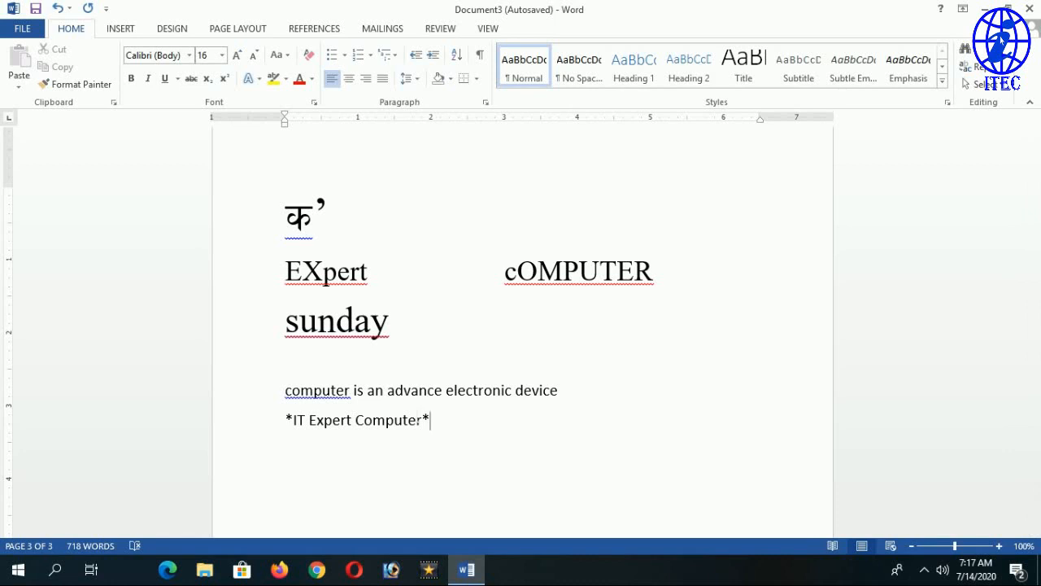
click(409, 332)
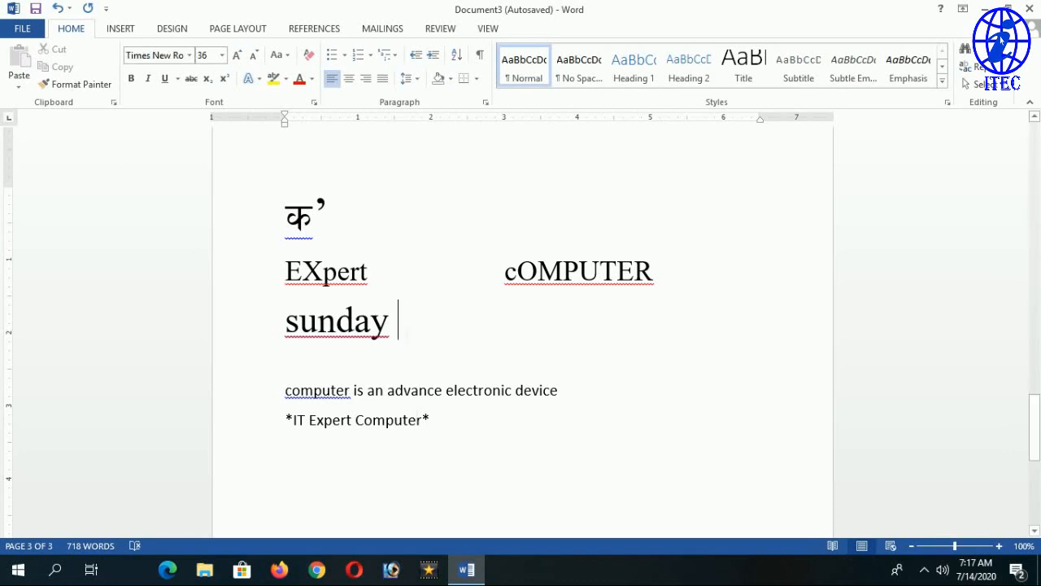
click(485, 430)
drag(340, 218, 243, 211)
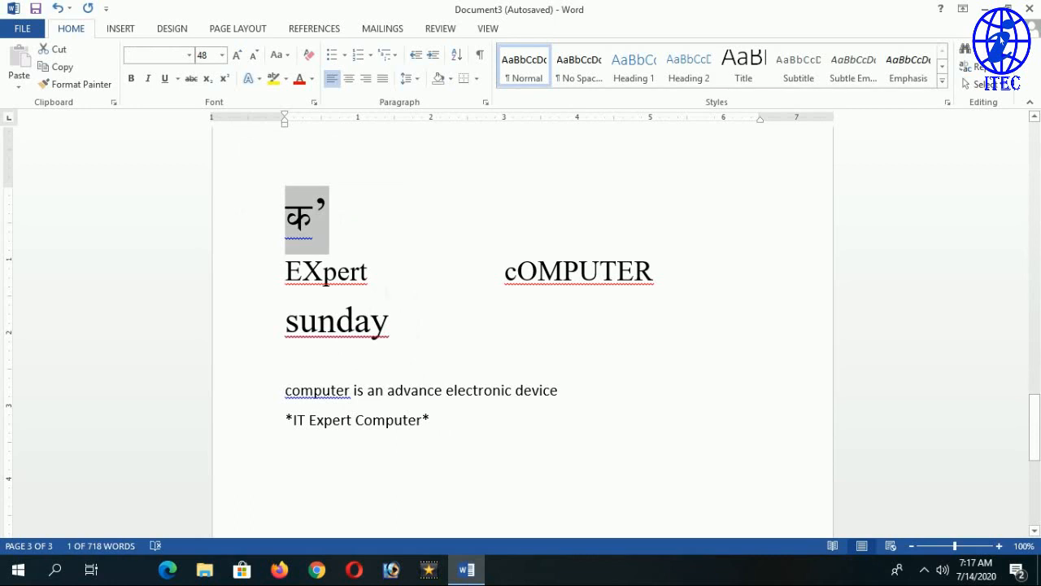
drag(375, 272, 281, 273)
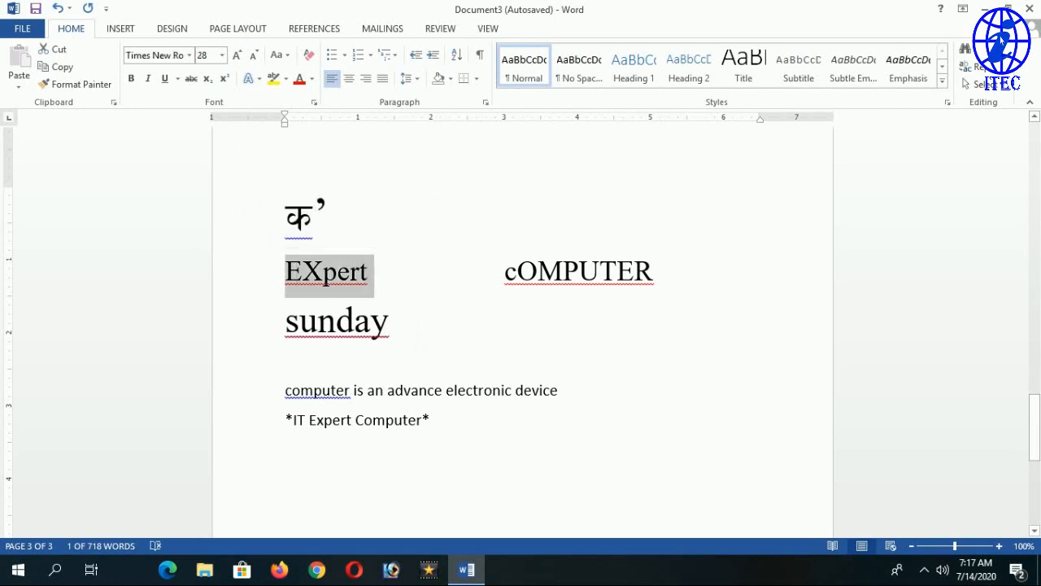
drag(398, 321, 319, 321)
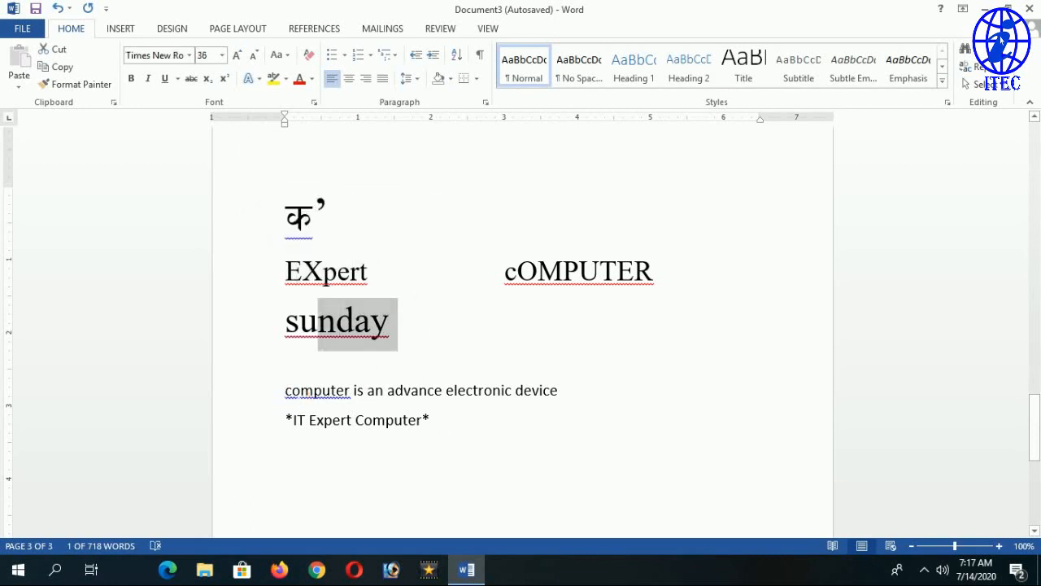
drag(285, 391, 565, 391)
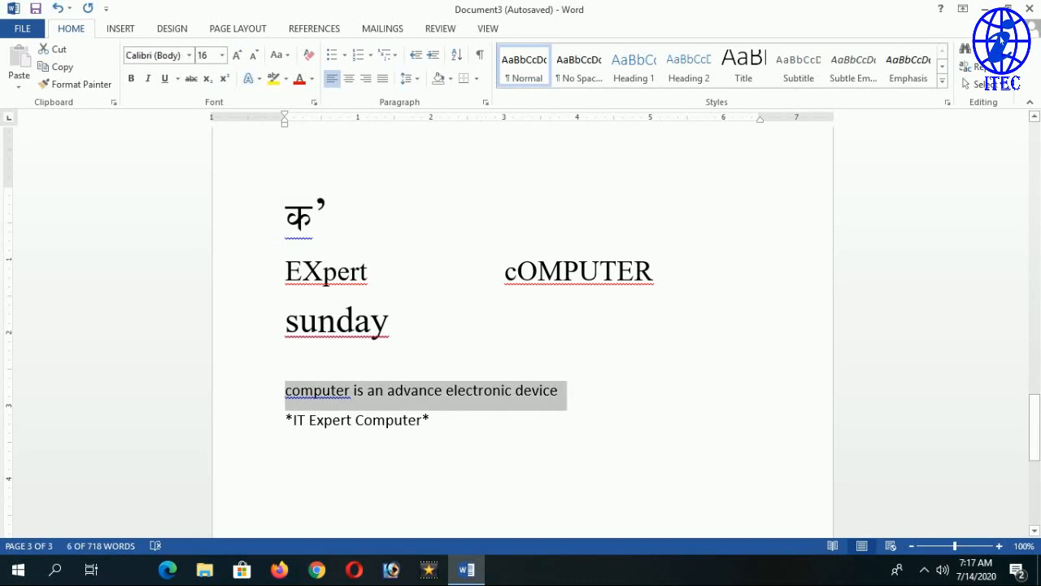
click(434, 426)
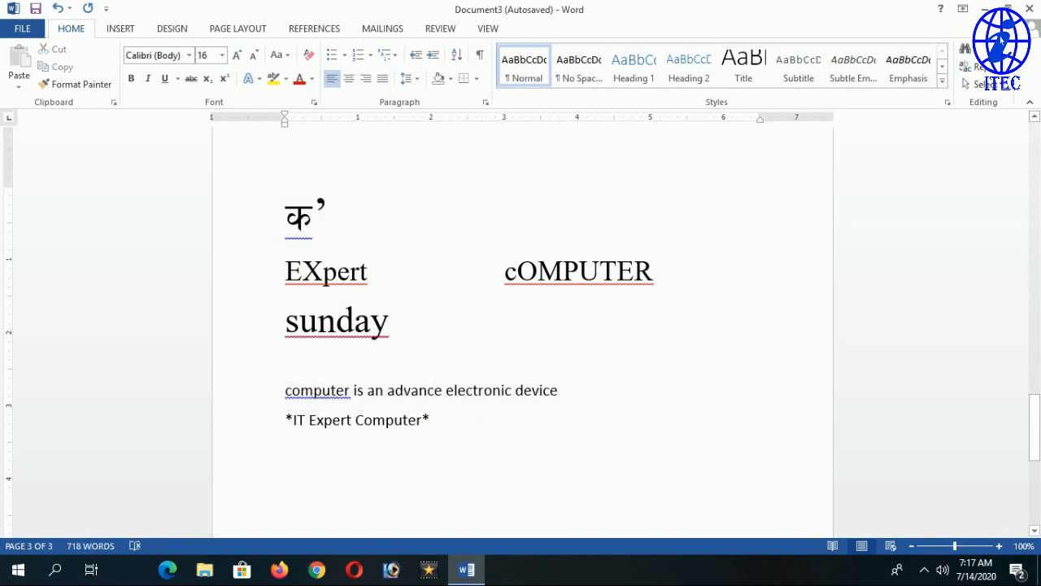
Open Word Options at the Proofing category and launch the AutoCorrect settings.
click(21, 31)
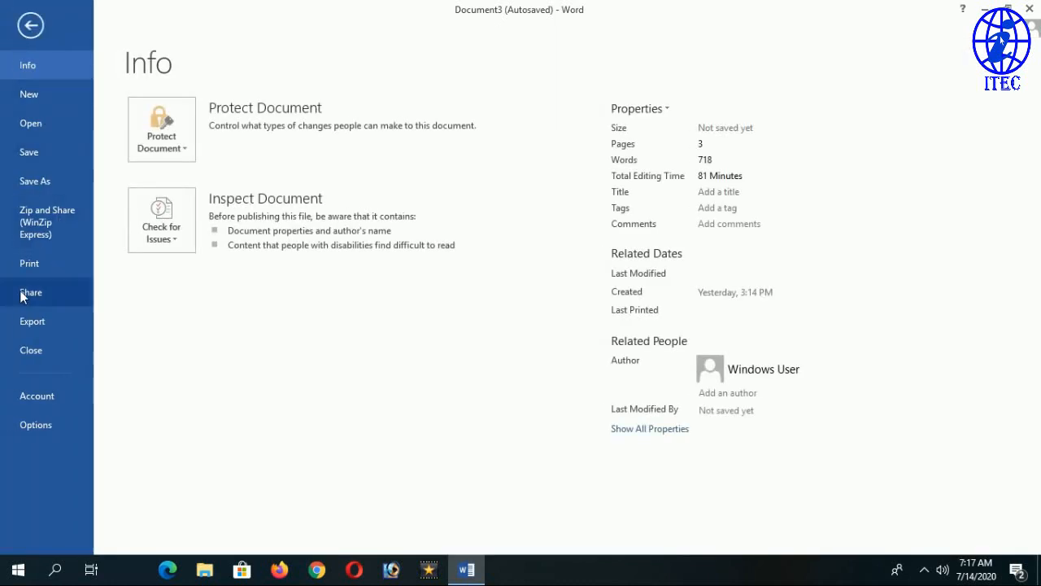
click(27, 429)
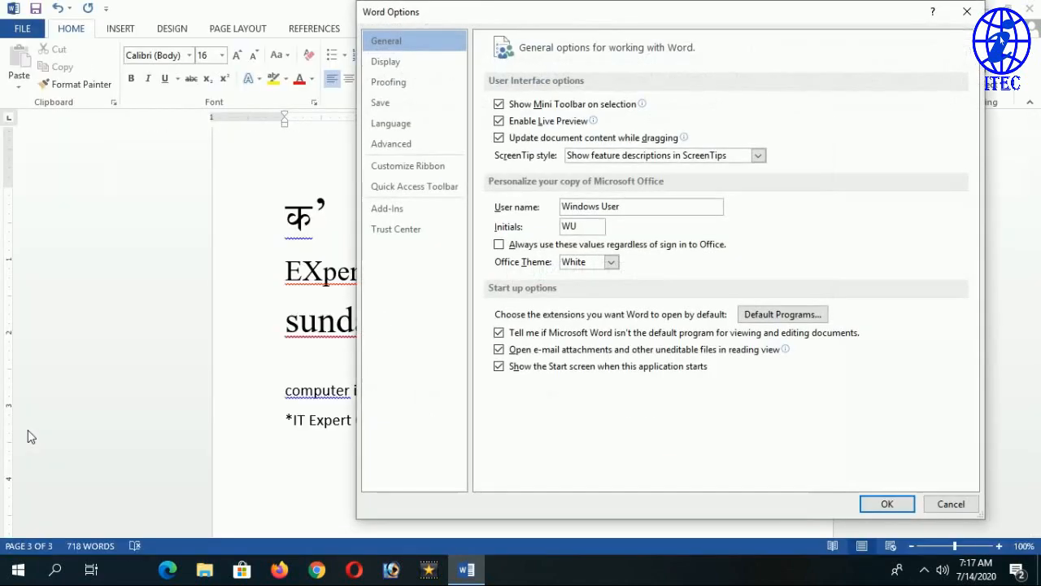
drag(685, 16, 521, 28)
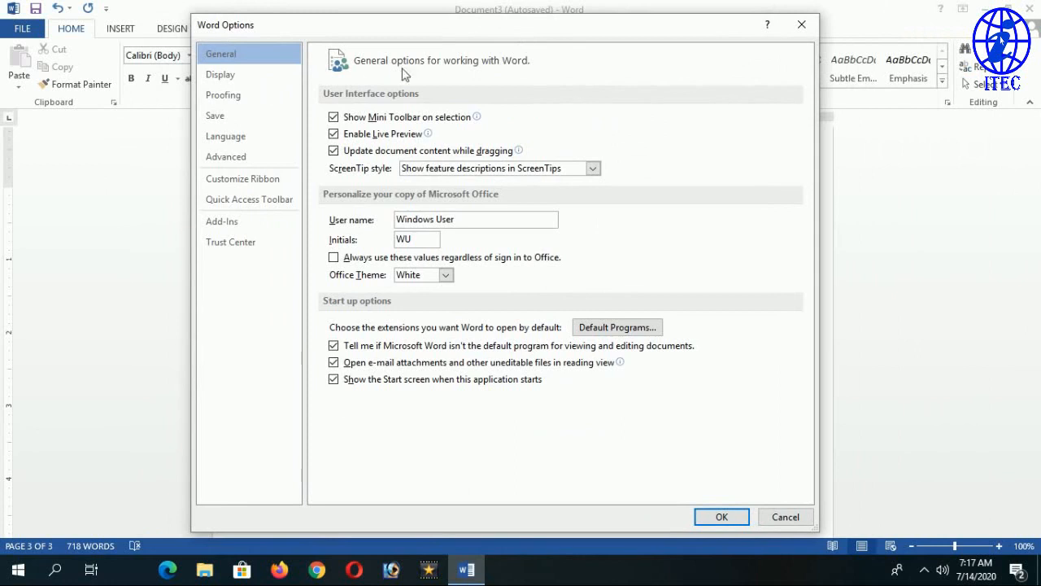
click(233, 98)
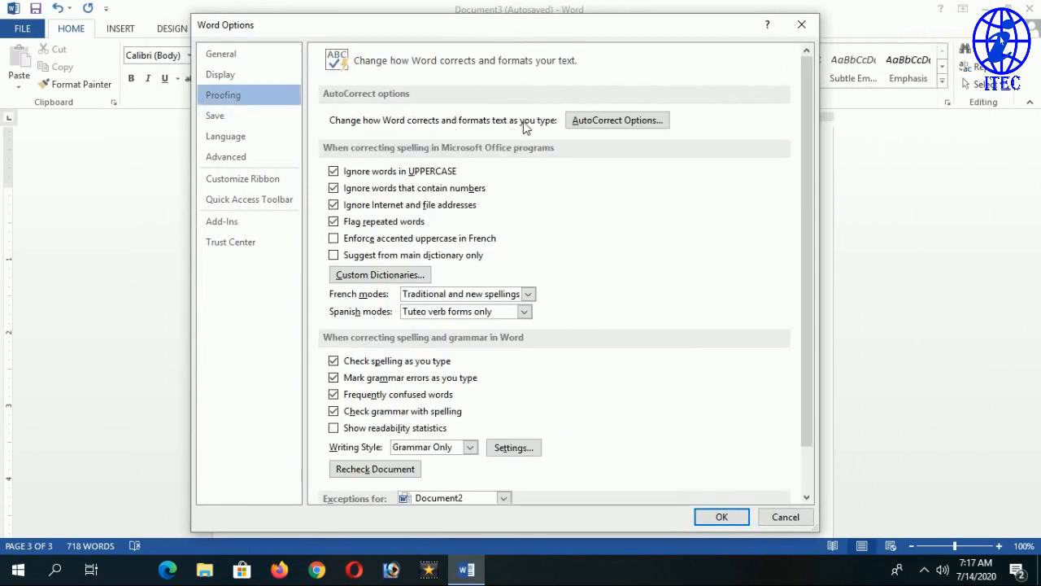
click(627, 126)
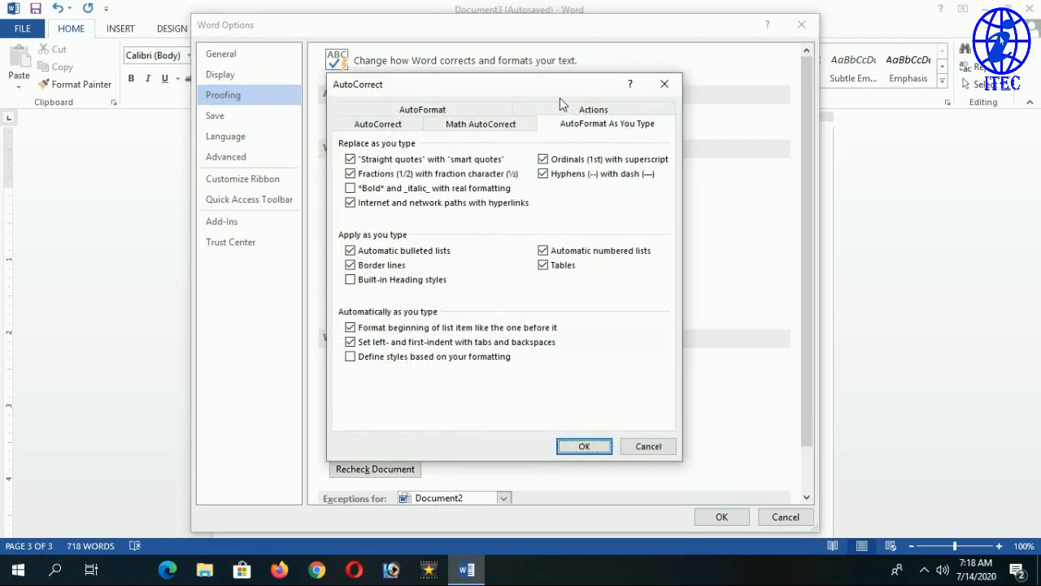
Check Correct TWo INitial CApitals on the AutoCorrect tab and confirm both dialogs.
click(528, 95)
drag(527, 94, 597, 96)
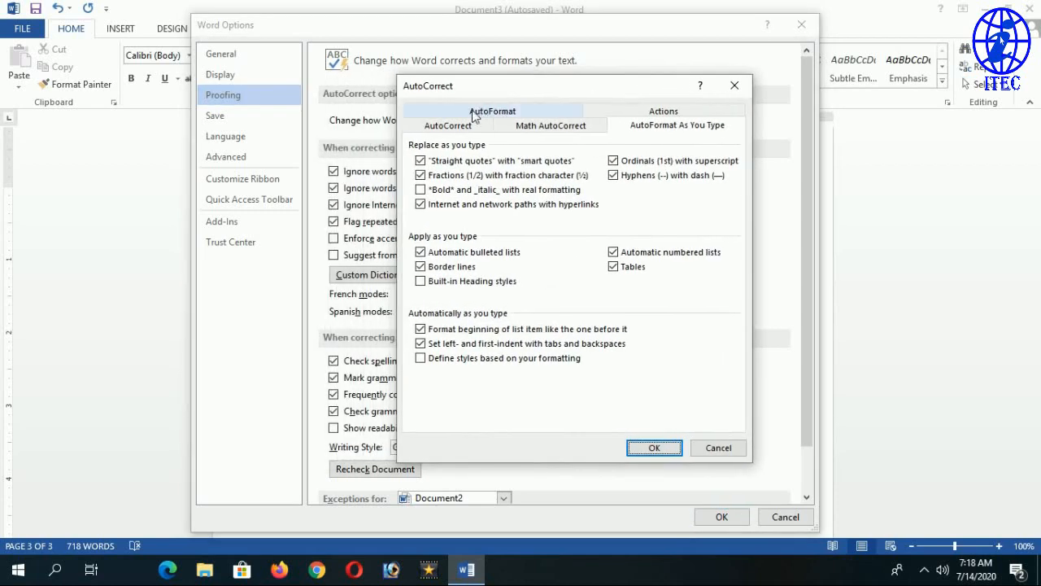
click(460, 130)
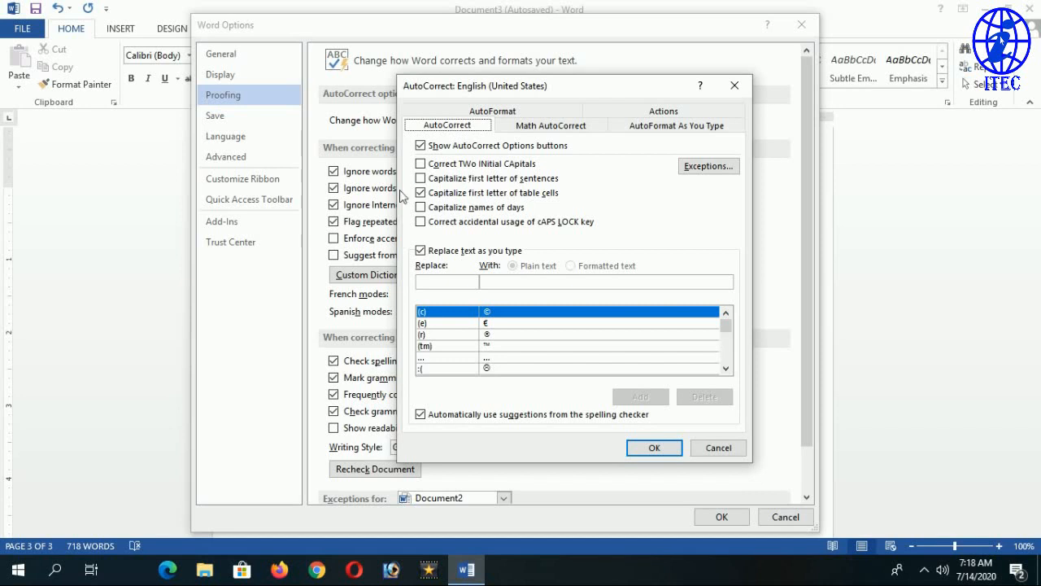
click(439, 171)
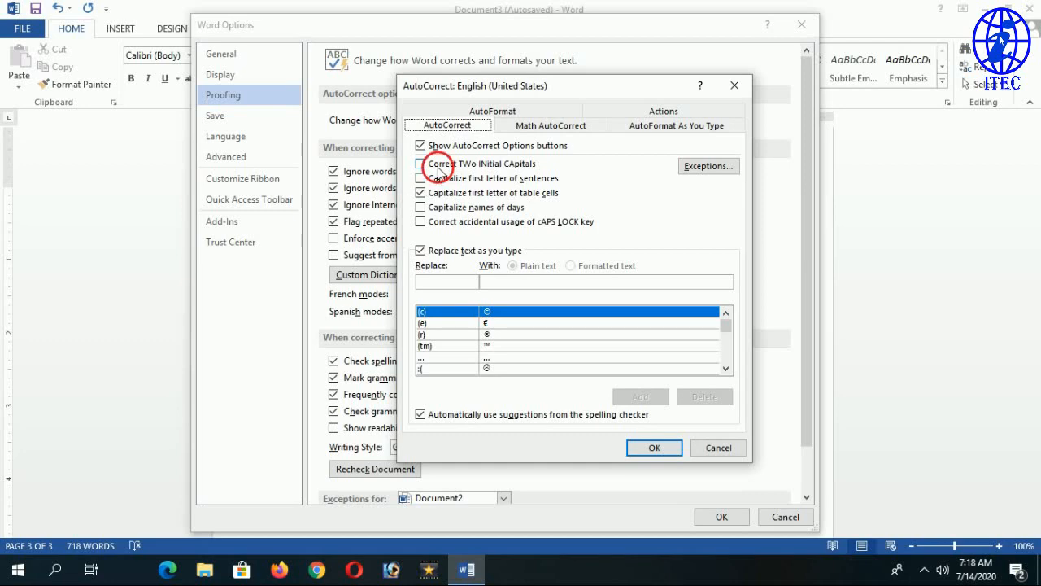
click(654, 448)
click(721, 517)
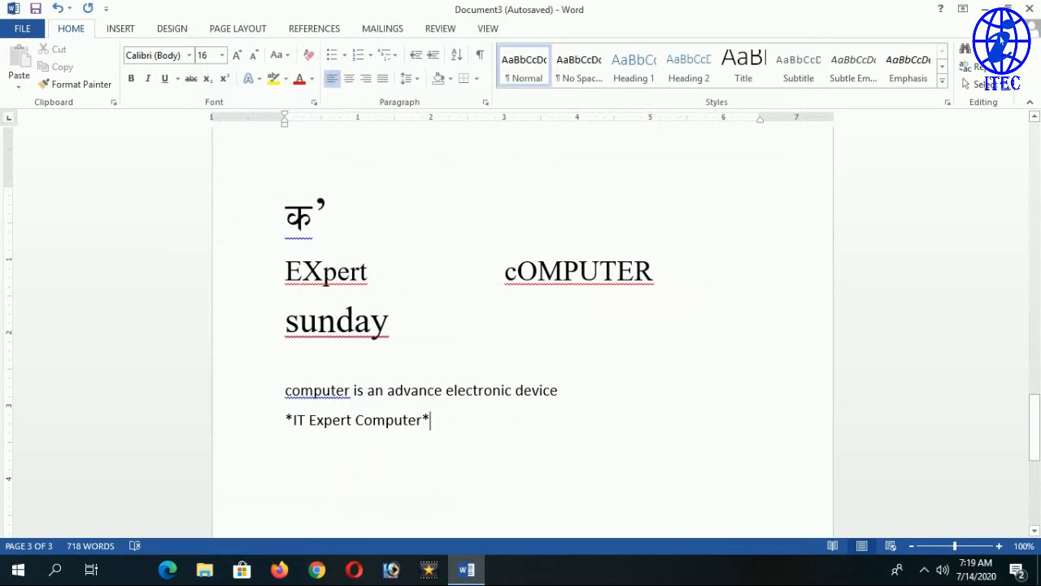
Check the EX capitals in EXpert, then start a new line below *IT Expert Computer*.
drag(290, 281, 326, 282)
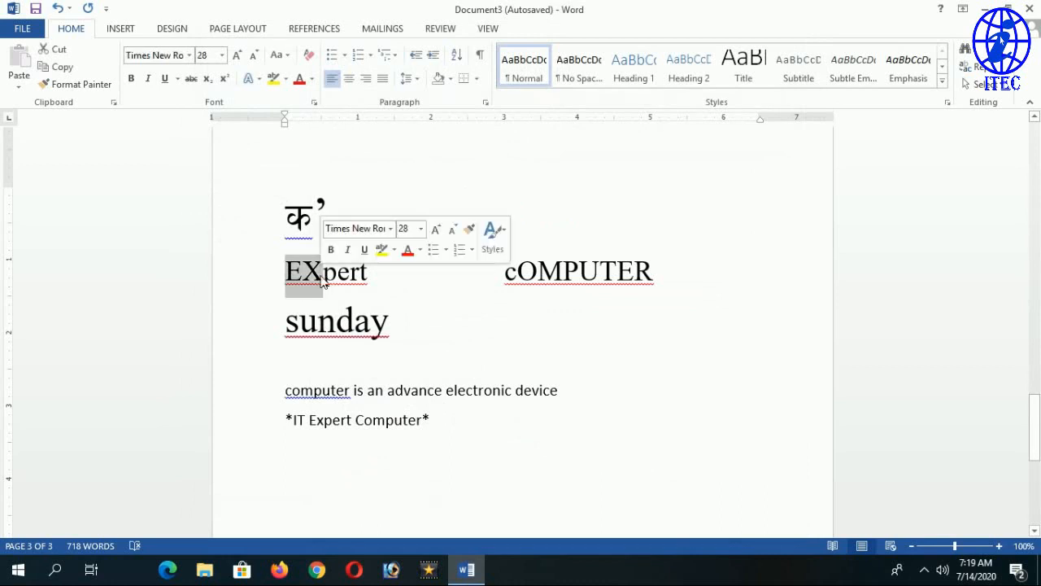
click(323, 275)
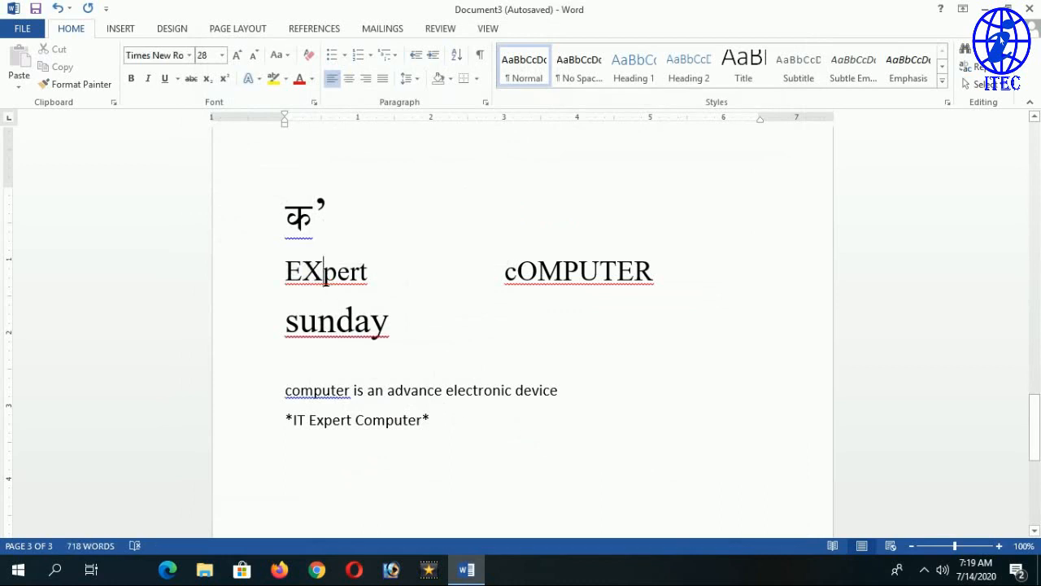
click(431, 421)
key(Return)
key(Return)
scroll(523, 332, down, 4)
scroll(523, 332, up, 2)
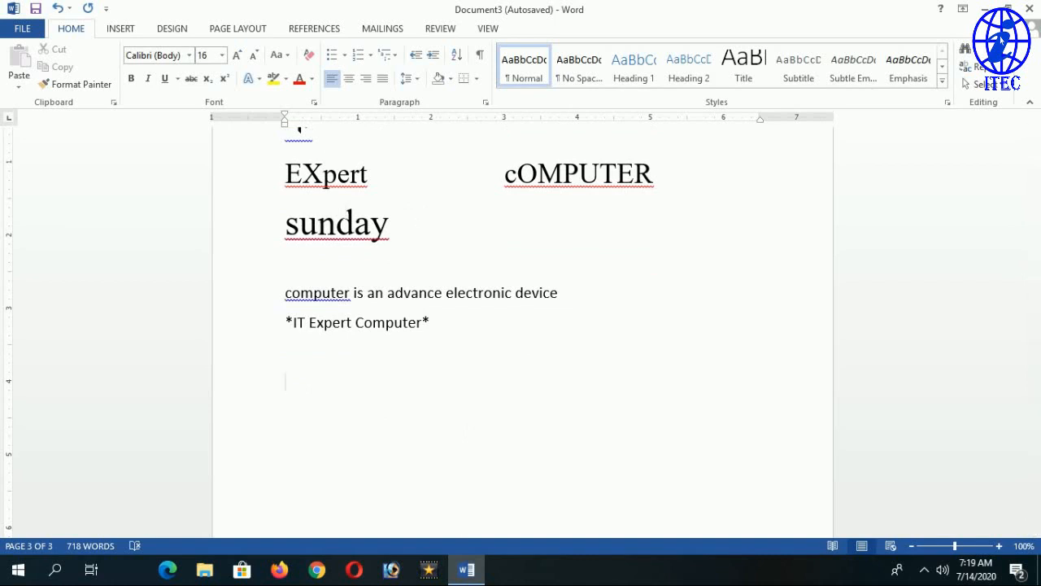
Type MOuse so AutoCorrect turns it into Mouse, then start another line.
text(MOuse)
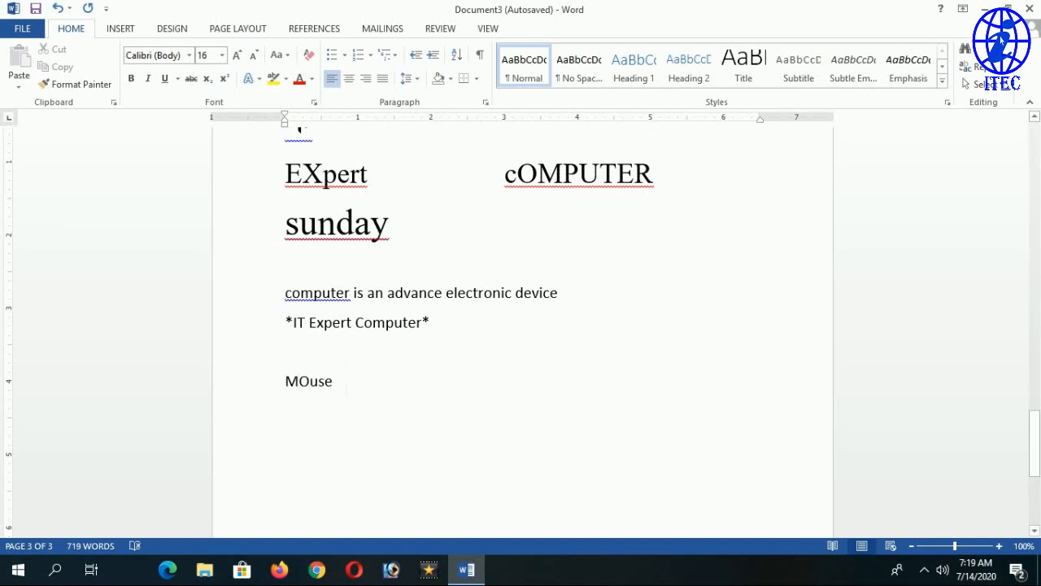
drag(310, 380, 285, 381)
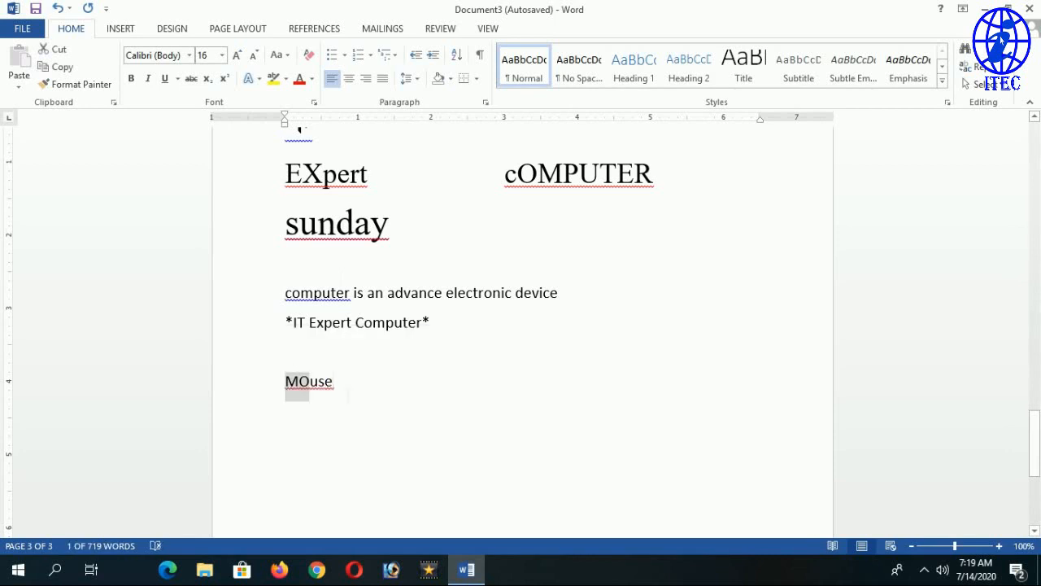
click(345, 397)
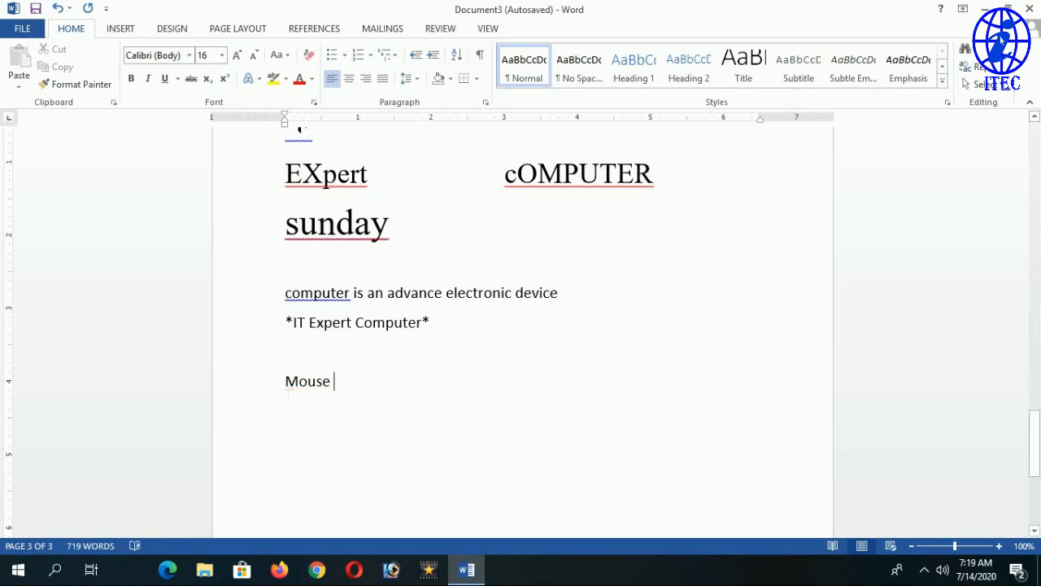
key(Return)
text(\)
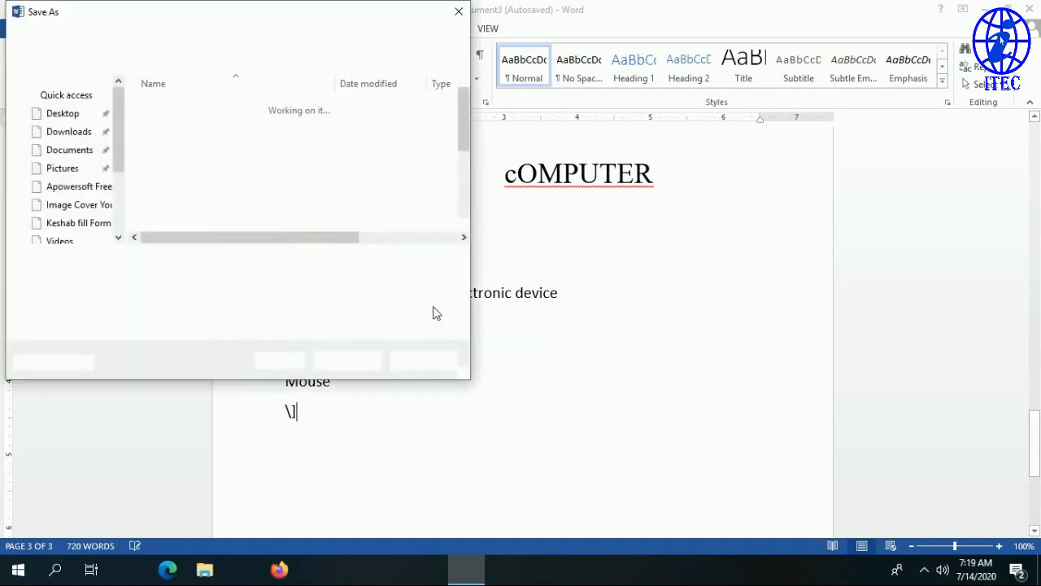
Cancel Save As, clear the stray line under Mouse, and type KEyboard, corrected to Keyboard.
click(435, 365)
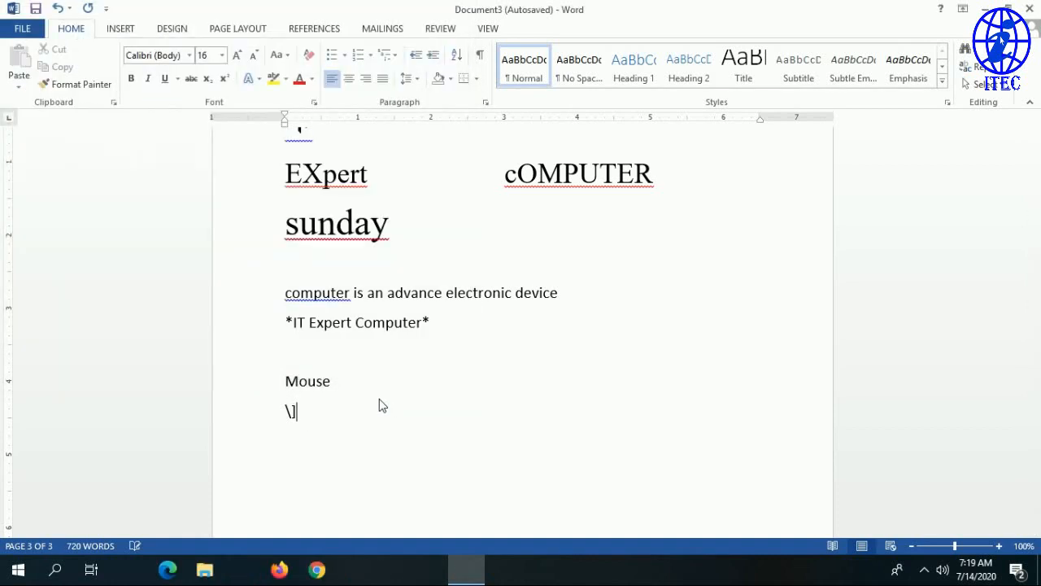
key(BackSpace)
key(BackSpace)
key(Return)
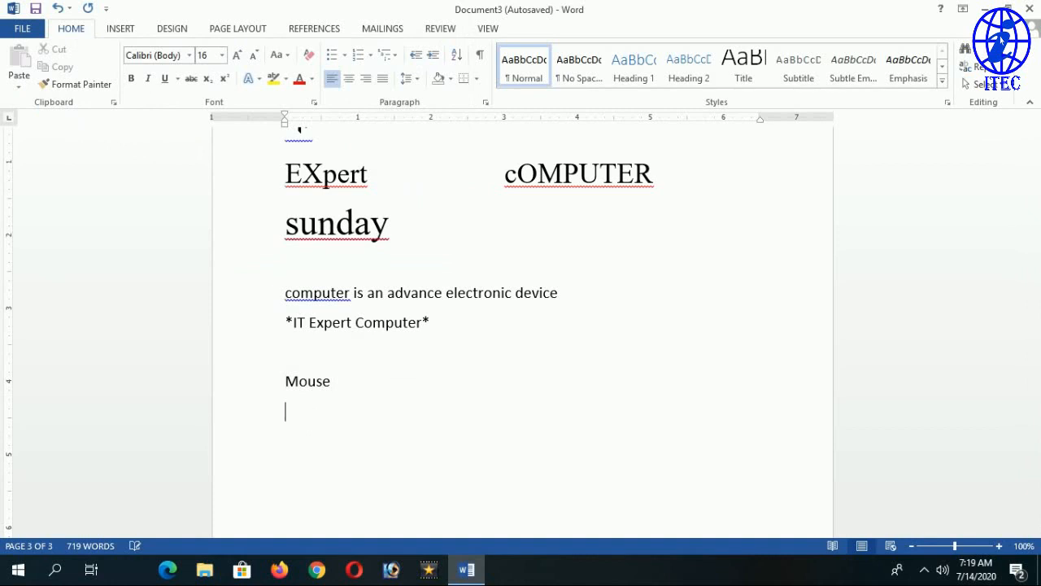
text(COmputer)
key(BackSpace)
key(BackSpace)
key(BackSpace)
key(BackSpace)
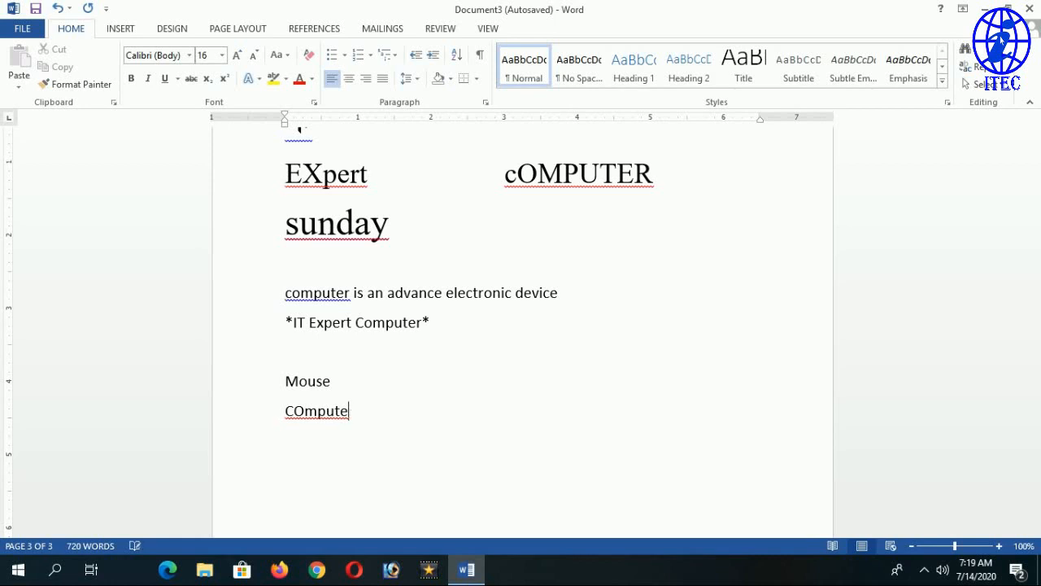
key(BackSpace)
key(BackSpace)
key(BackSpace)
key(BackSpace)
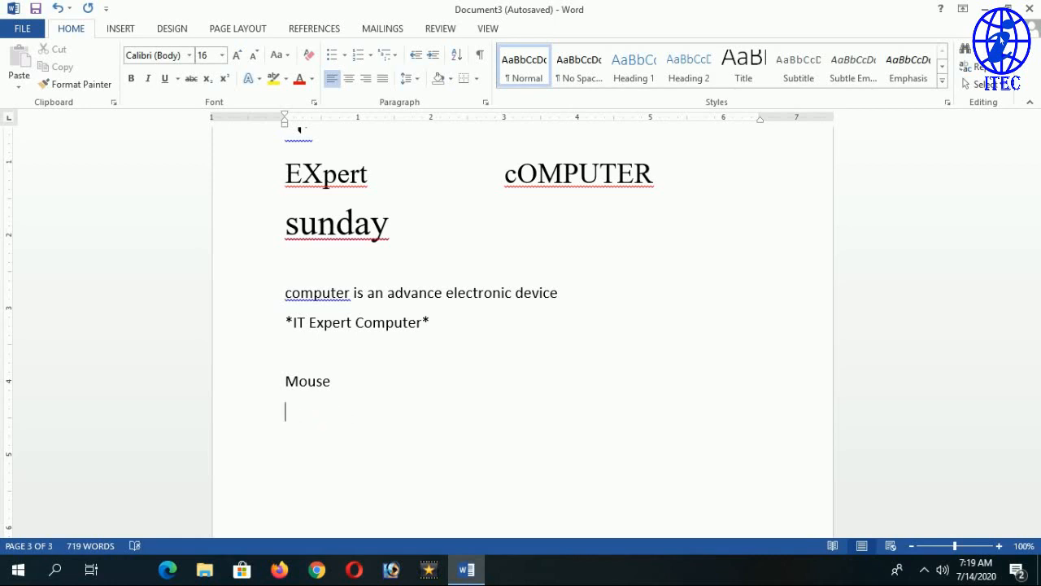
text(KEyboard)
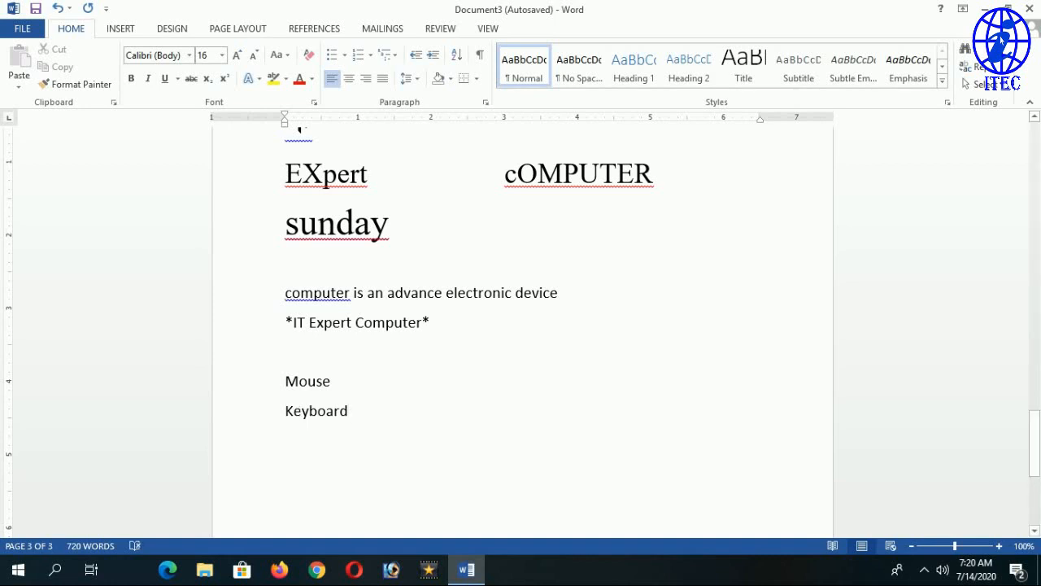
Select EXpert's two capitals, then place the caret right after EXpert.
scroll(324, 276, up, 2)
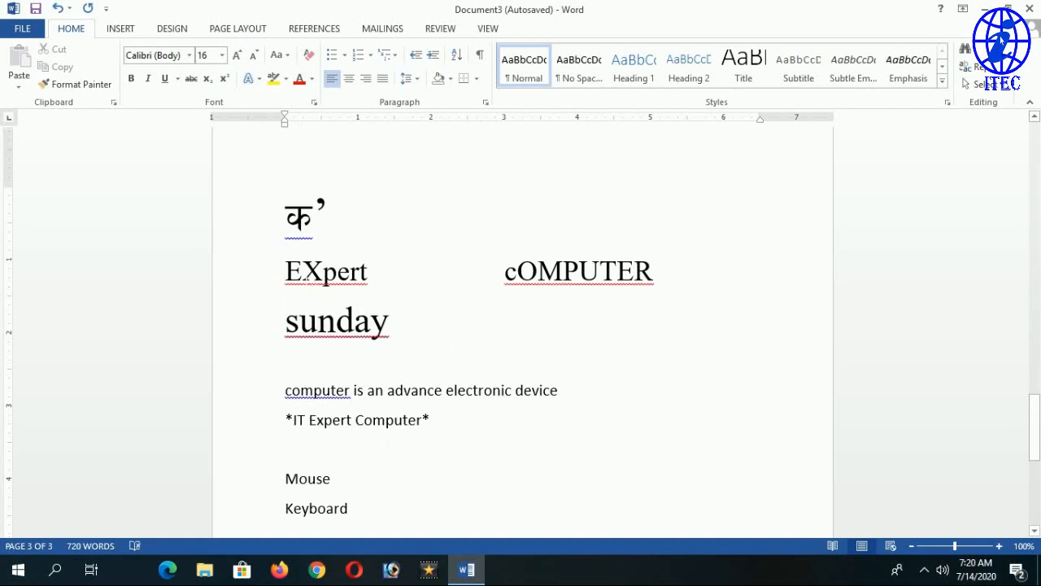
drag(326, 281, 268, 278)
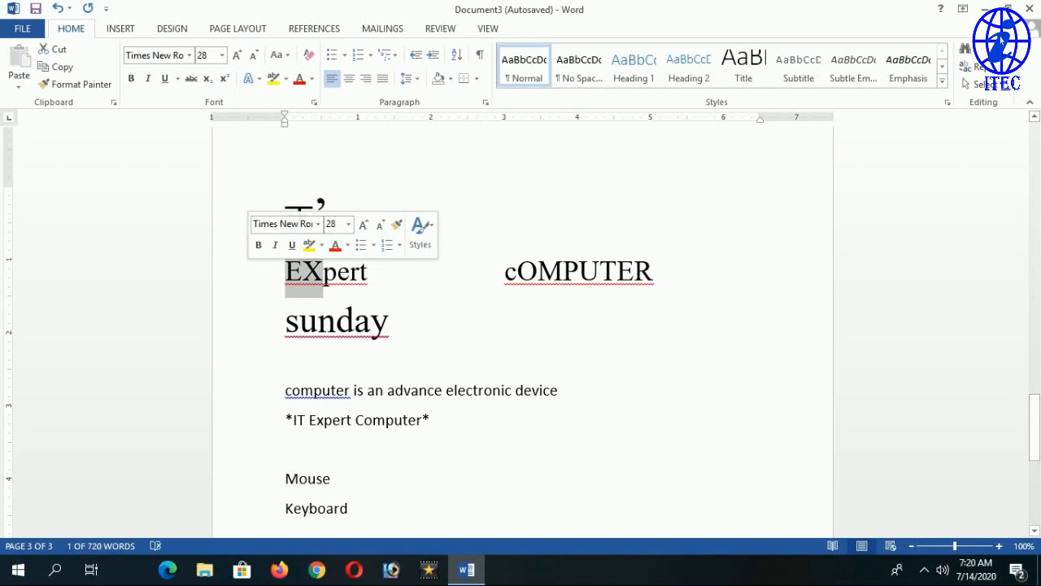
click(326, 278)
drag(325, 279, 361, 278)
click(379, 278)
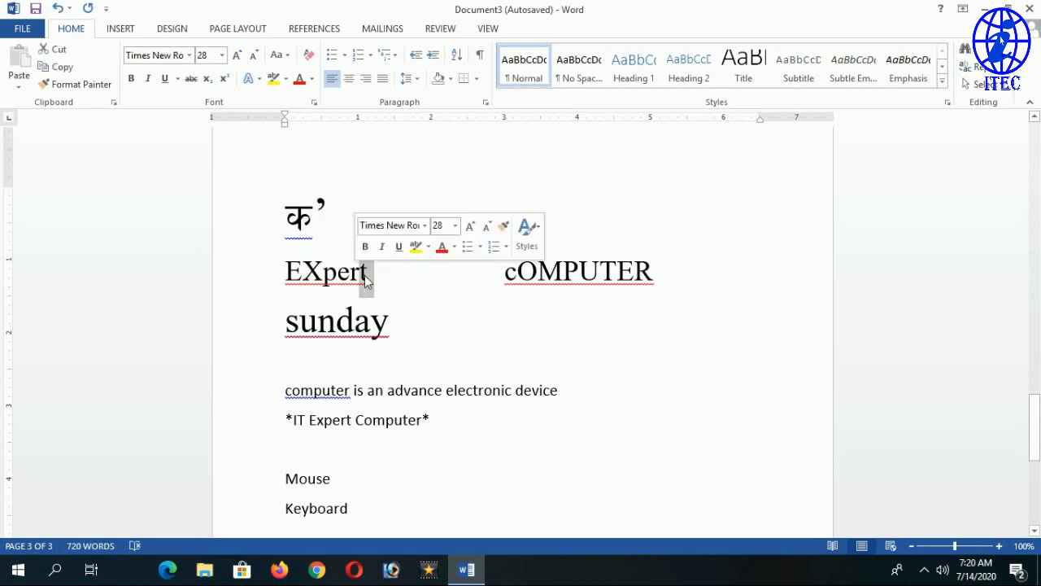
click(368, 278)
click(375, 278)
click(369, 271)
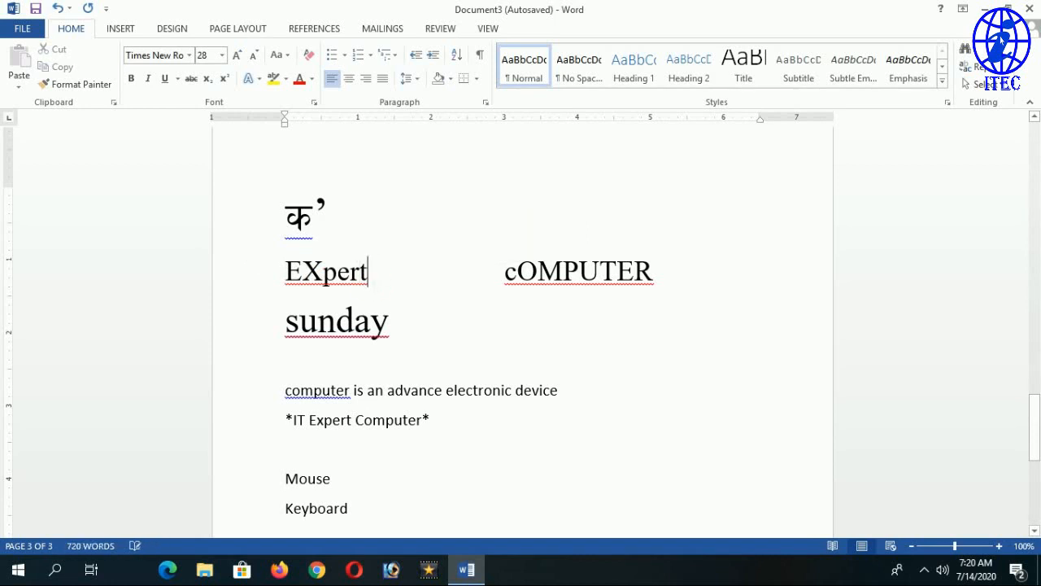
Check Capitalize first letter of sentences in AutoCorrect and confirm both dialogs.
click(24, 28)
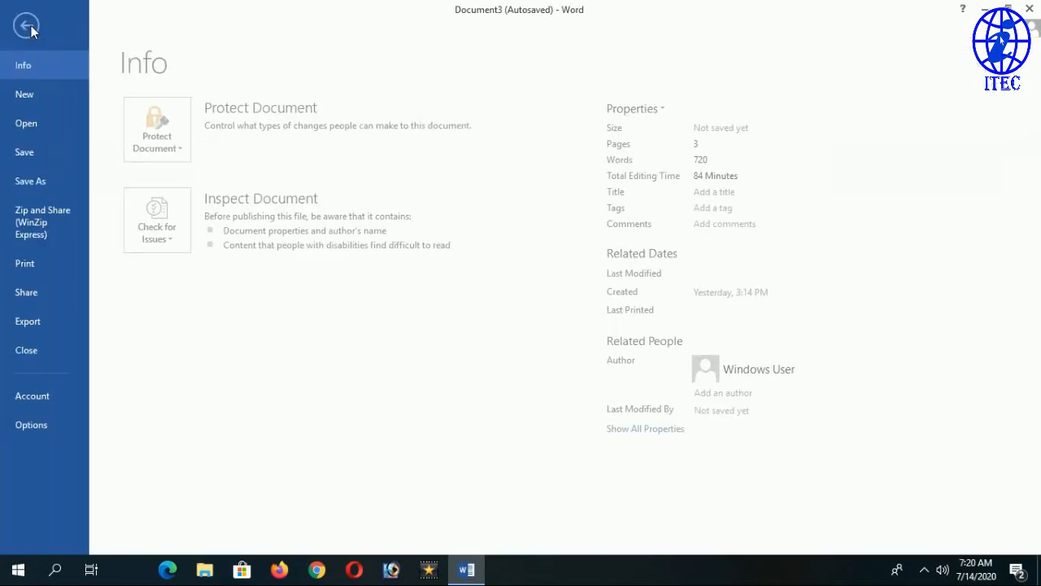
click(37, 423)
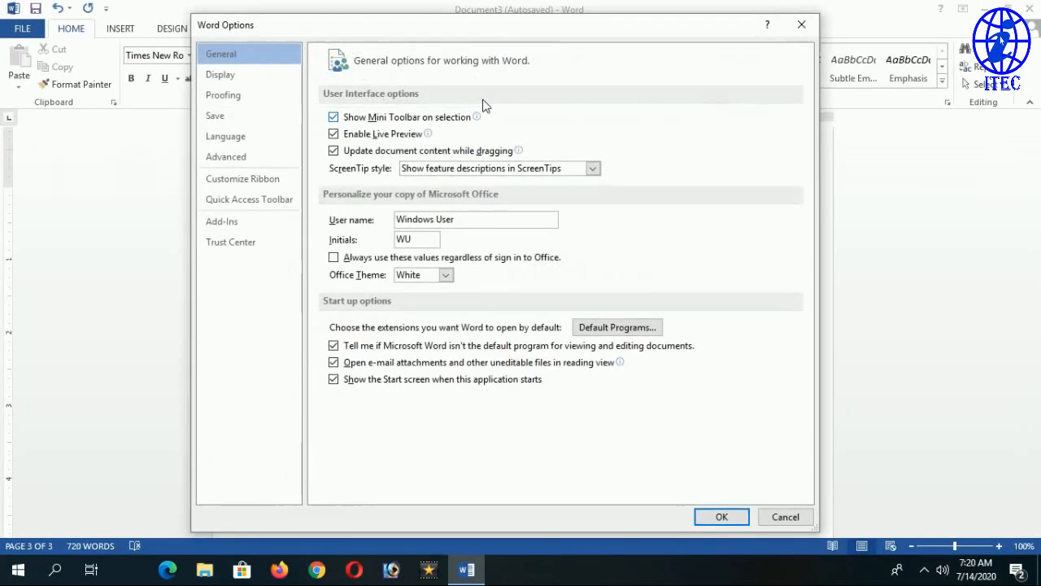
click(249, 96)
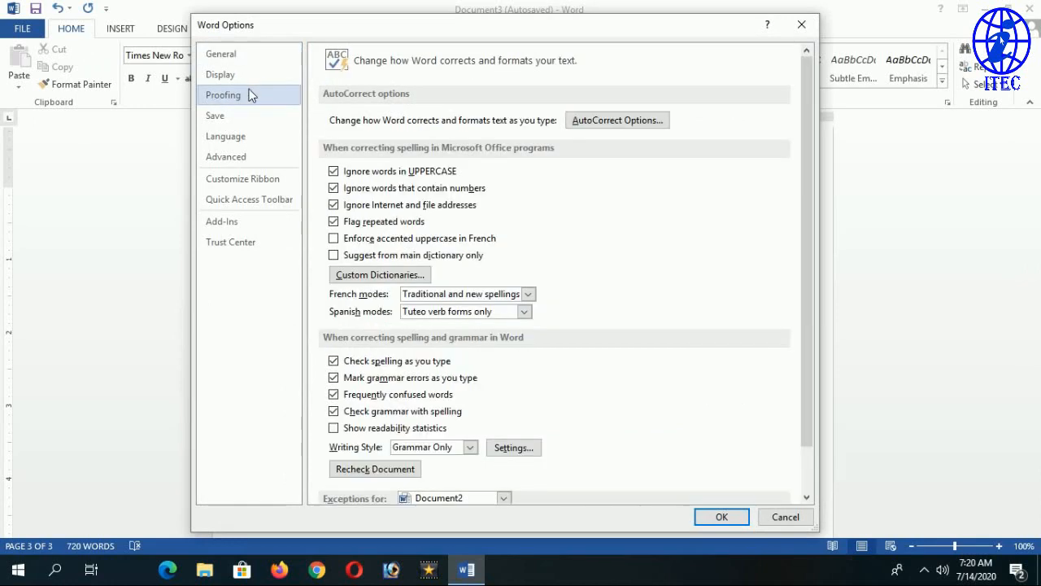
click(583, 122)
click(657, 131)
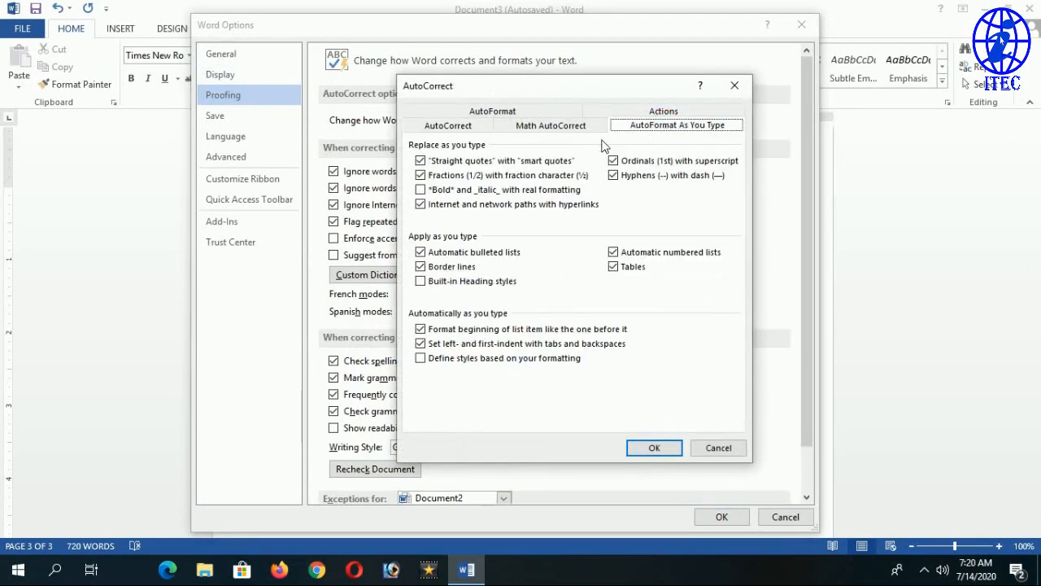
click(436, 130)
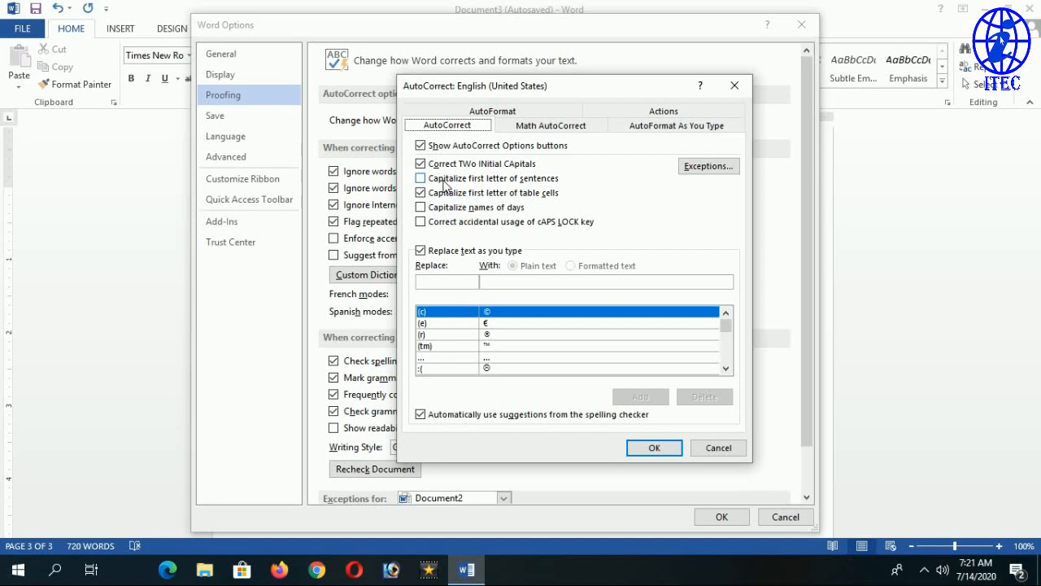
click(447, 182)
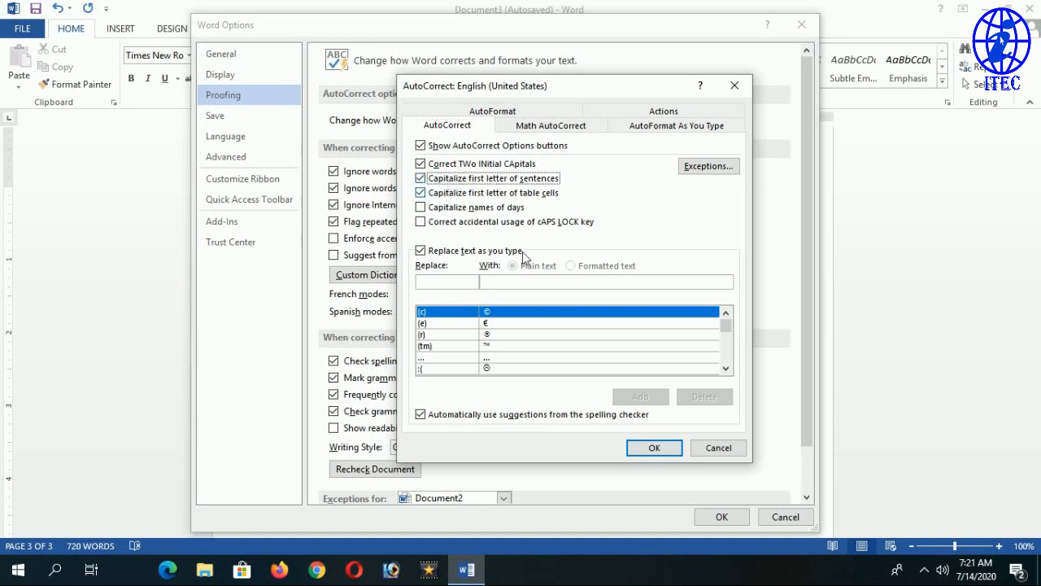
click(663, 448)
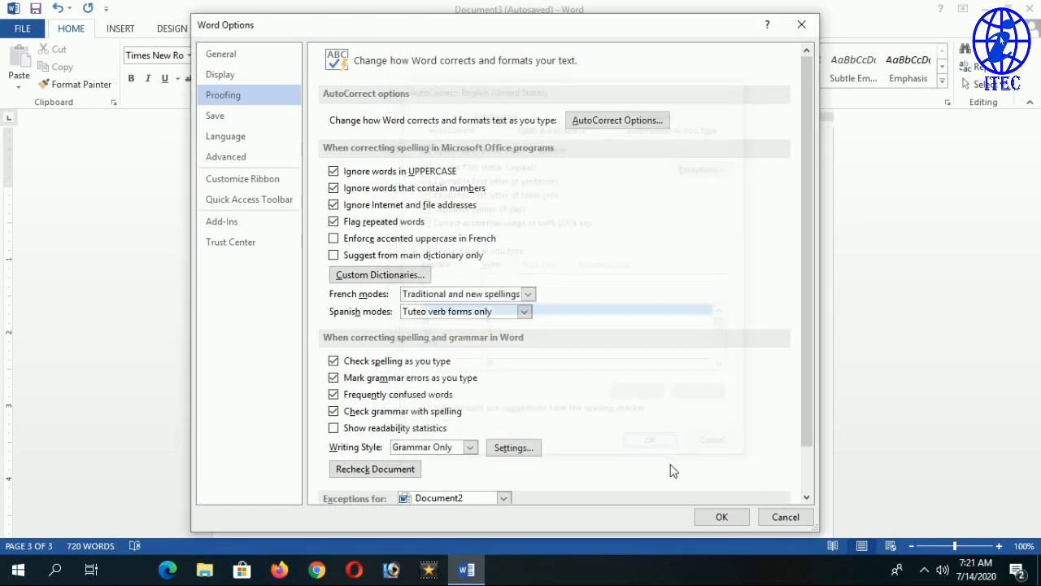
click(716, 519)
scroll(571, 421, down, 4)
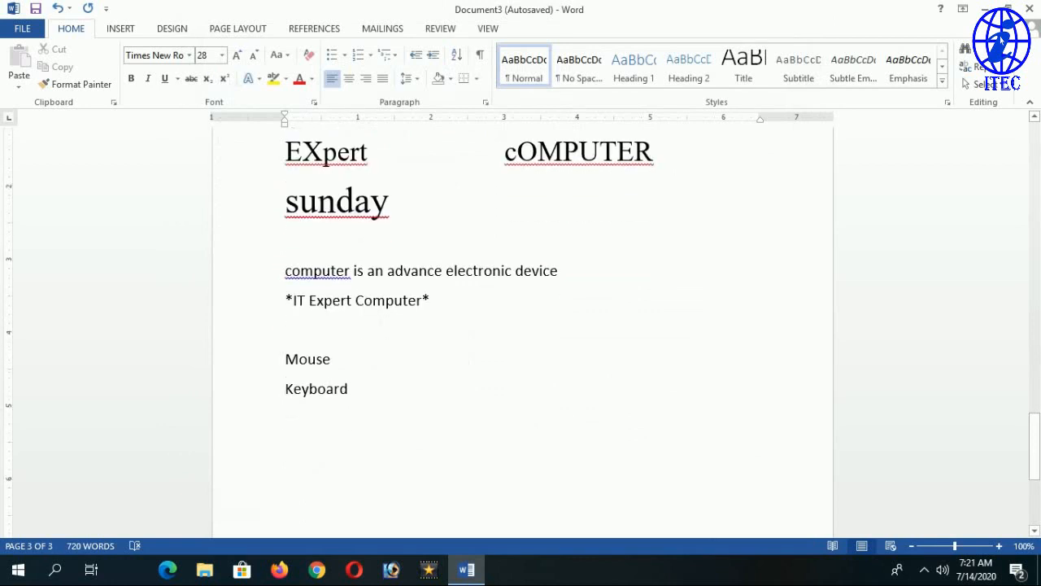
Select and inspect the lowercase computer sentence and its first letters.
triple_click(287, 206)
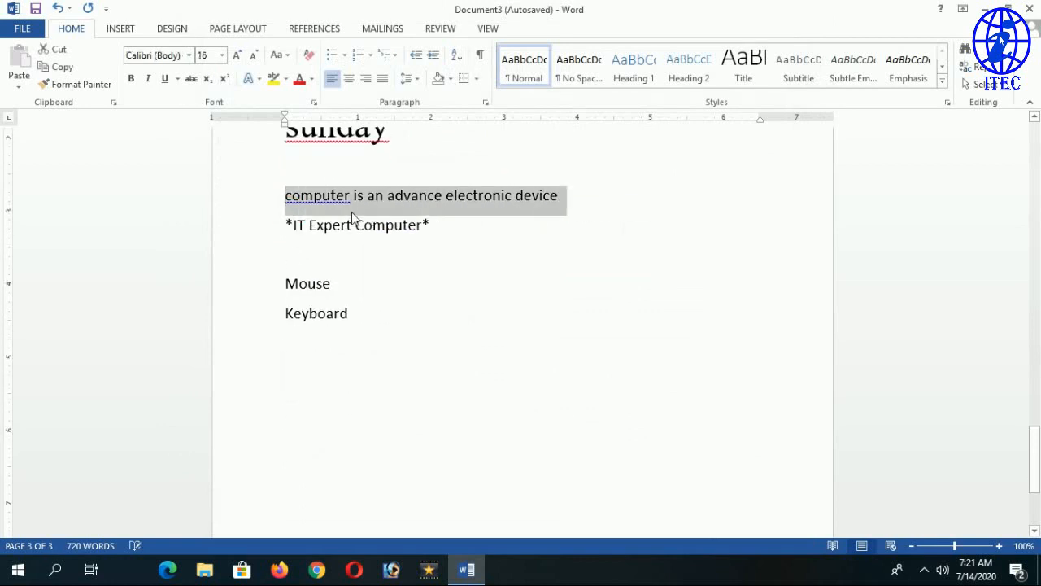
click(295, 198)
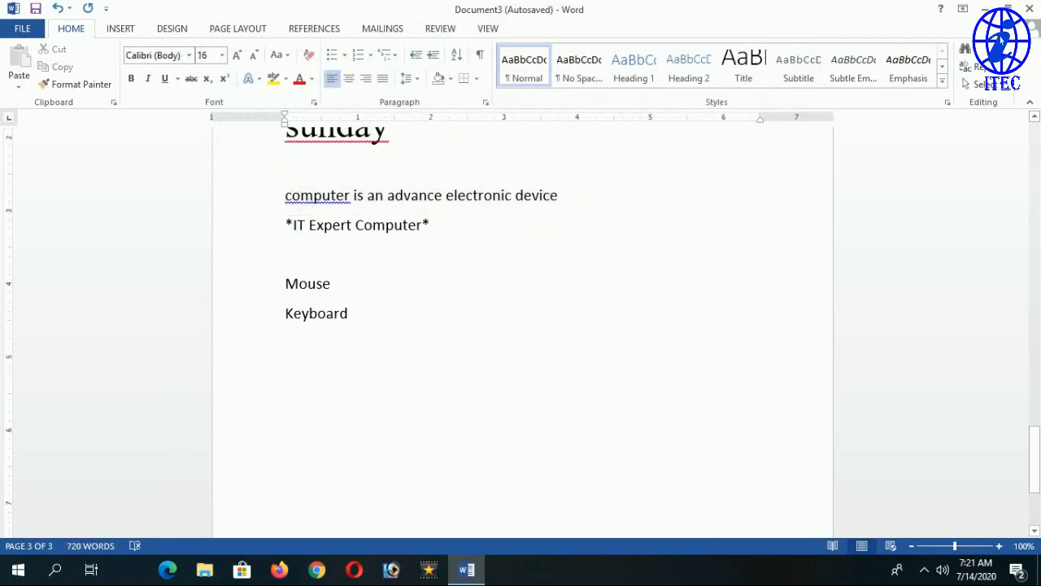
drag(294, 197, 286, 202)
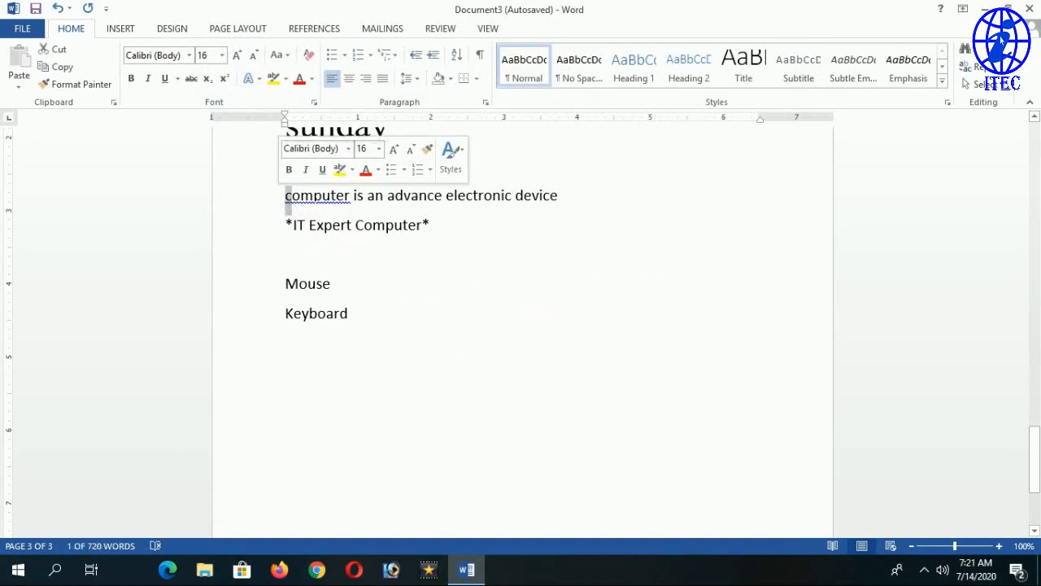
click(321, 196)
drag(301, 198, 286, 199)
click(293, 198)
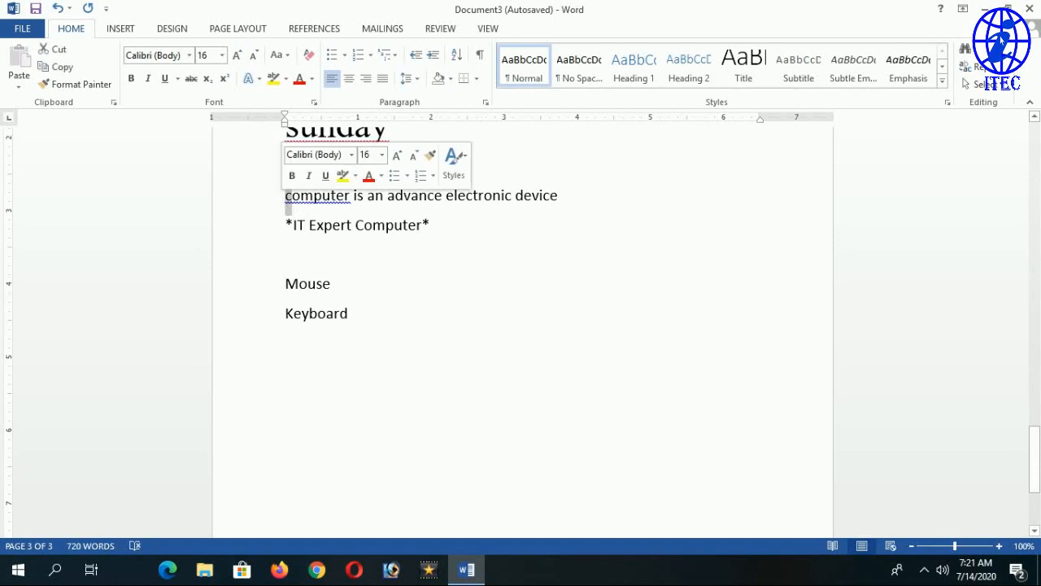
Type 'computer is an' below Keyboard, auto-capitalized to 'Computer is an'.
click(286, 344)
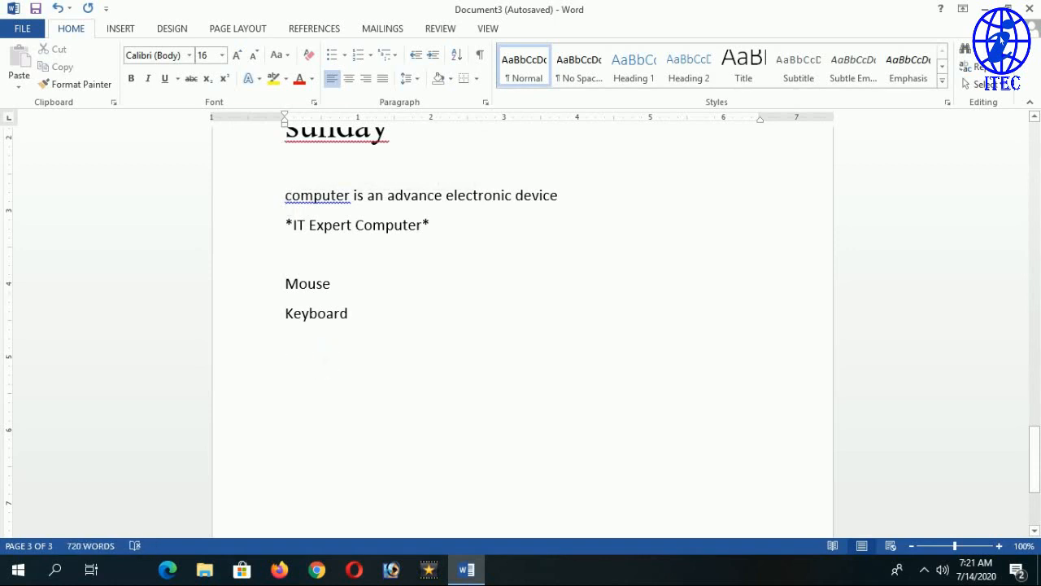
text(com)
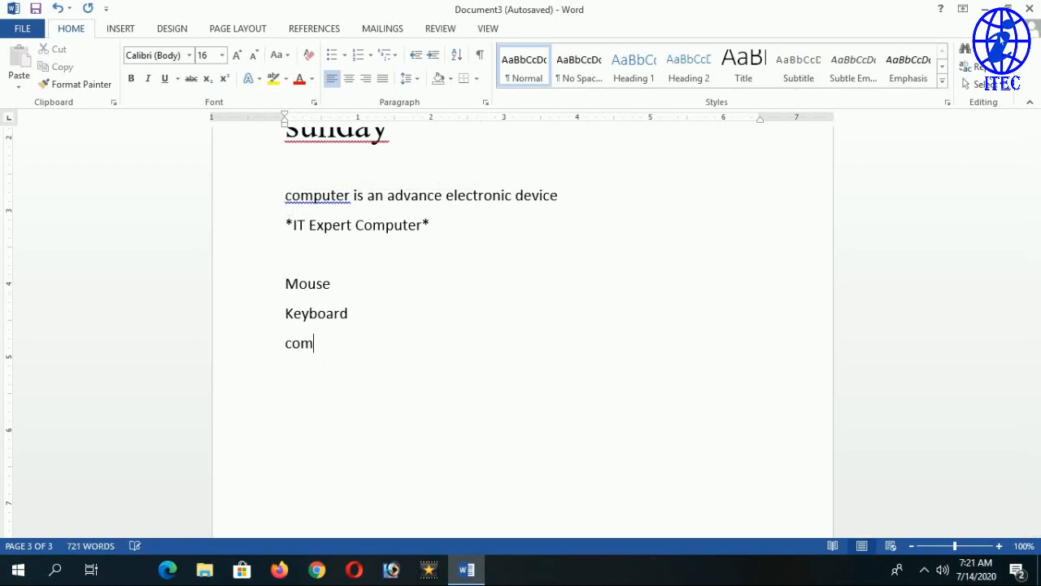
text(puter is n)
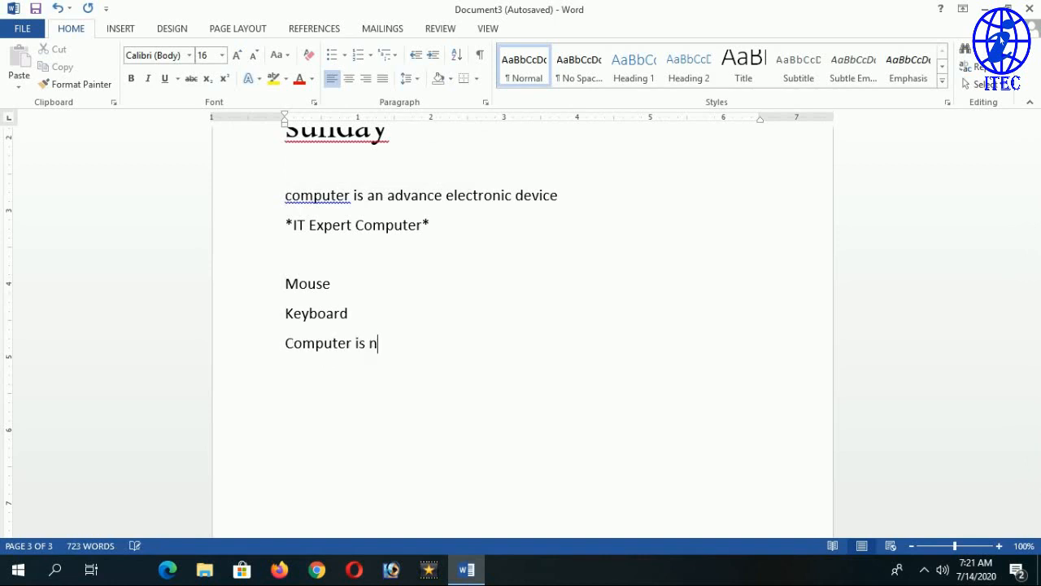
key(BackSpace)
text(an)
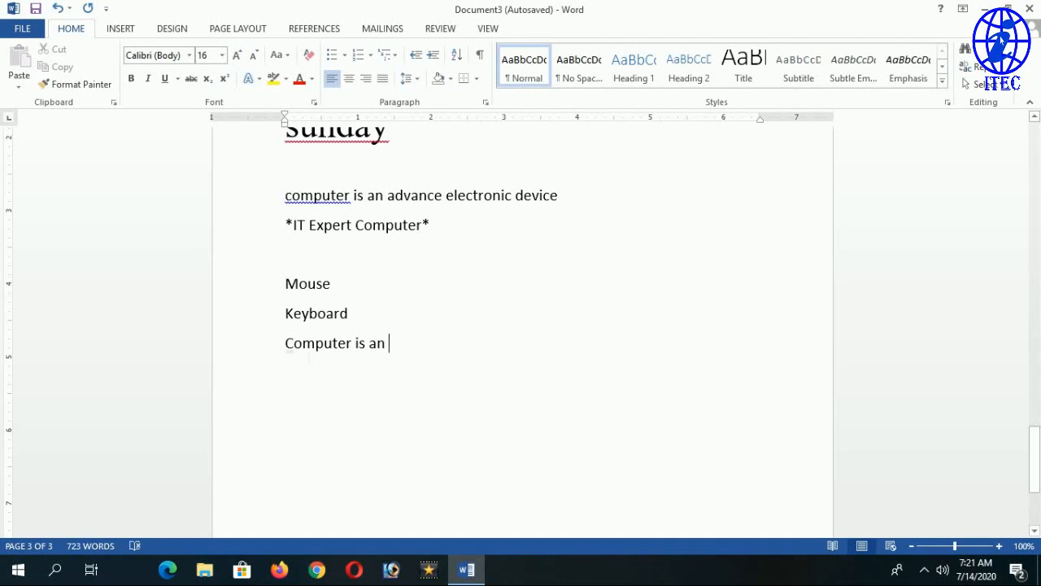
click(251, 356)
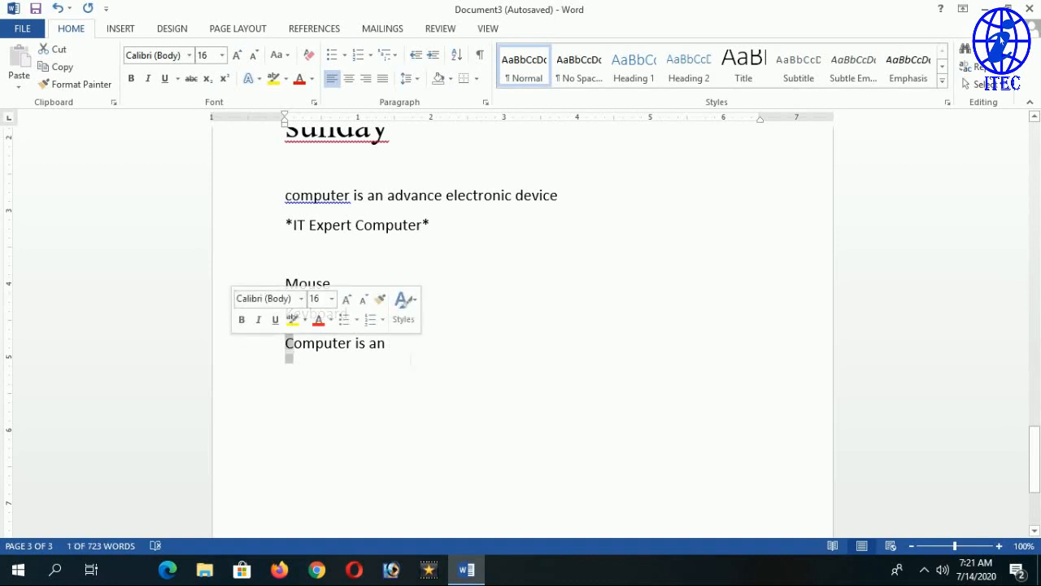
click(389, 343)
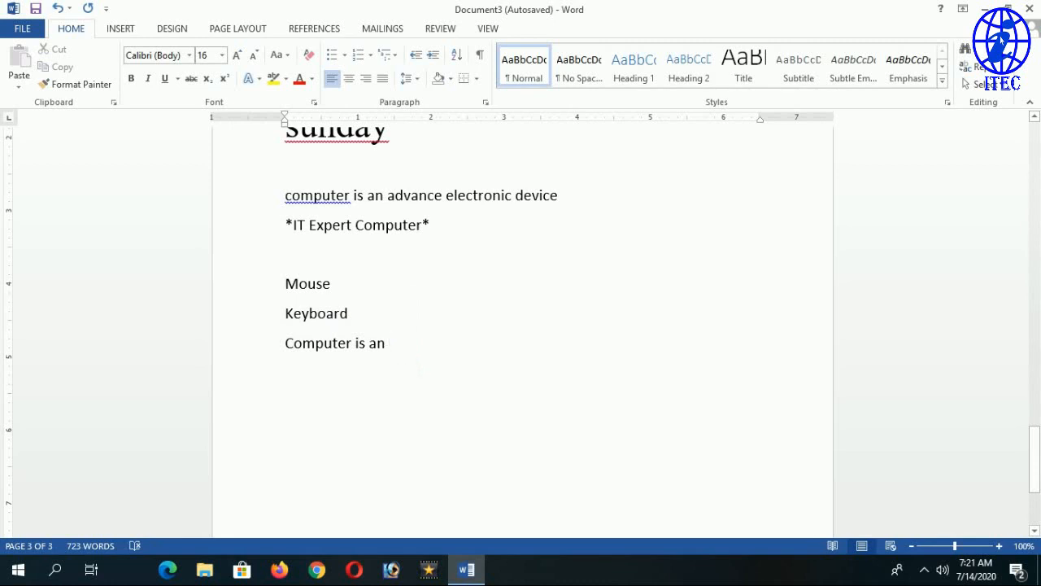
scroll(521, 325, up, 3)
scroll(520, 325, up, 2)
scroll(521, 326, down, 1)
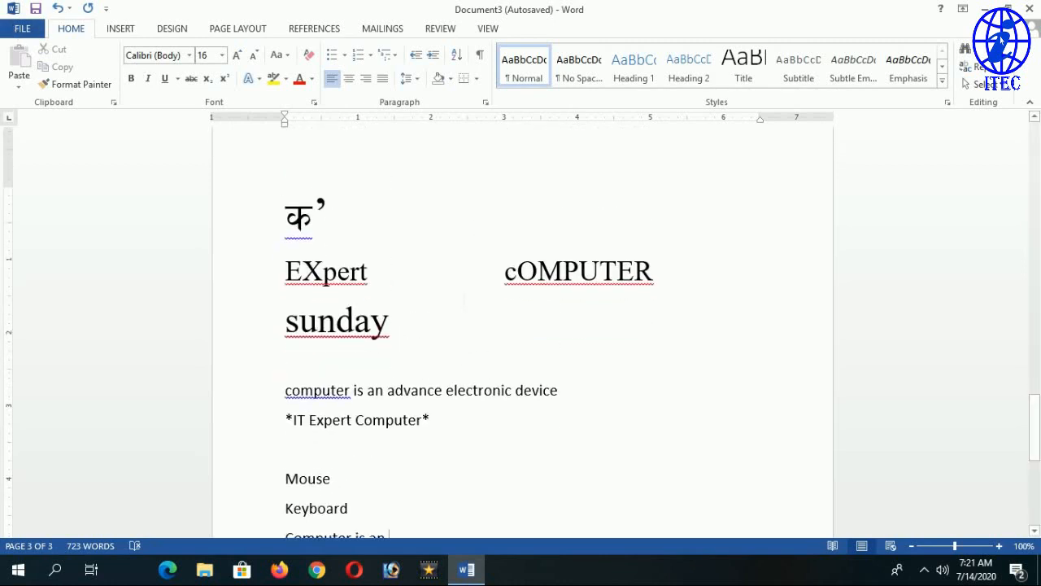
Toggle Capitalize first letter of table cells off and back on, then confirm both dialogs.
click(21, 36)
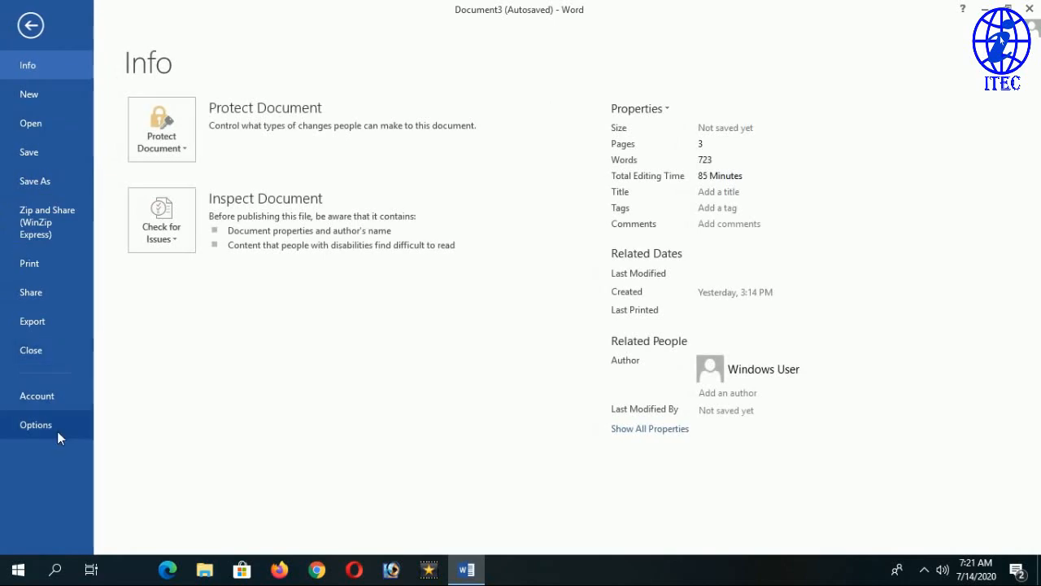
key(Escape)
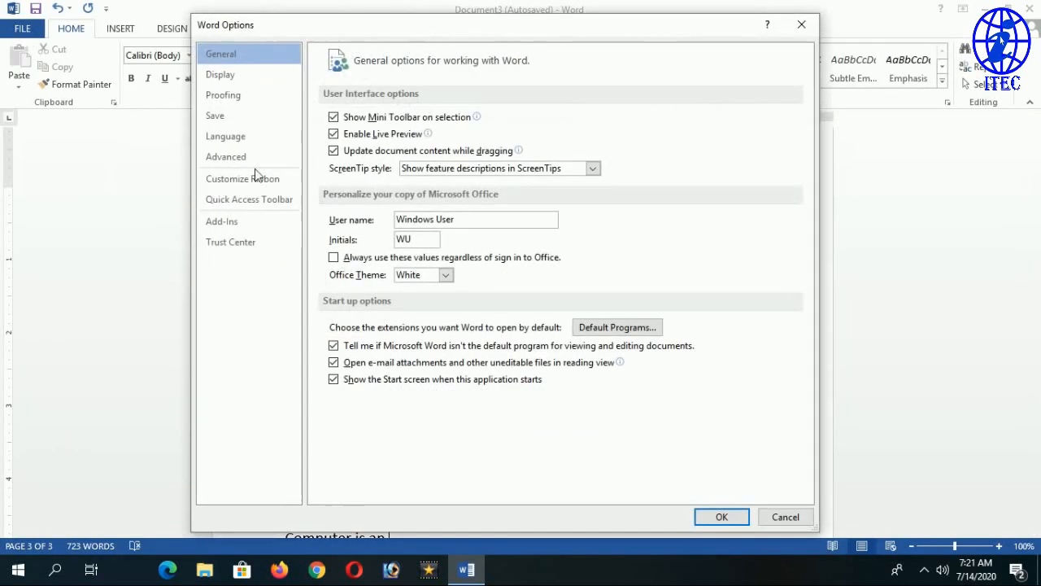
click(252, 95)
click(634, 121)
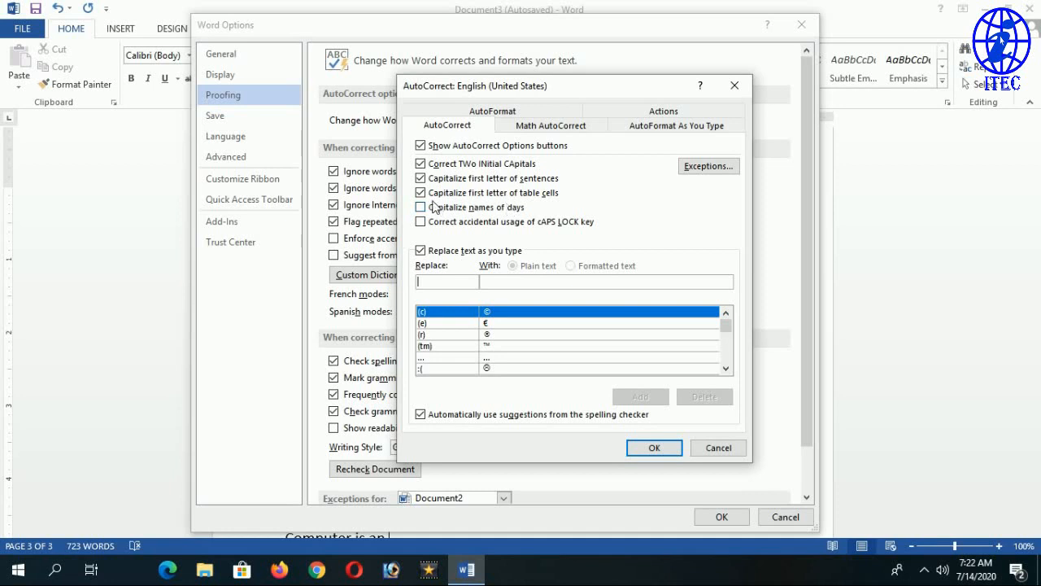
click(421, 194)
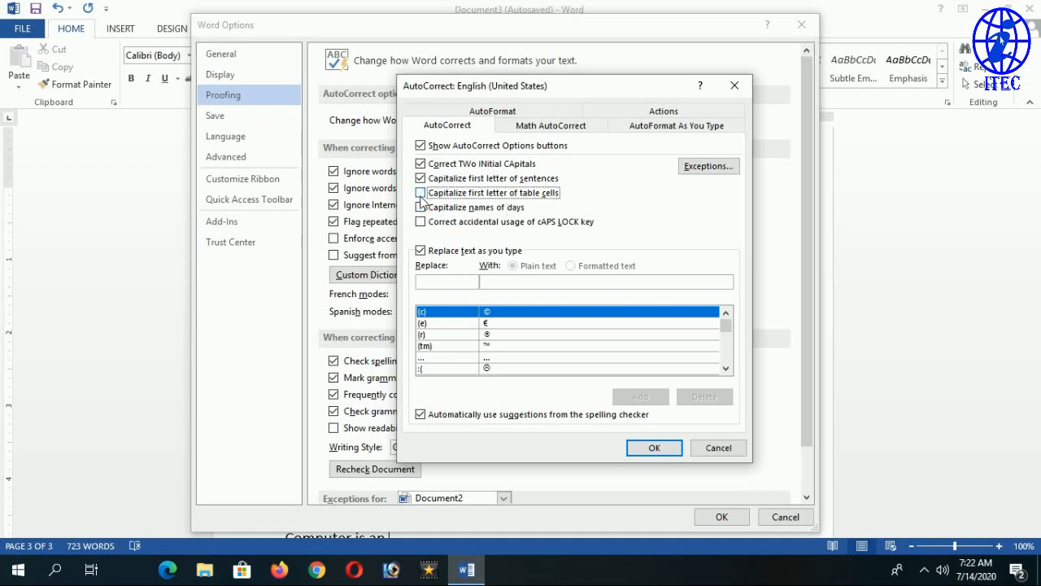
click(432, 198)
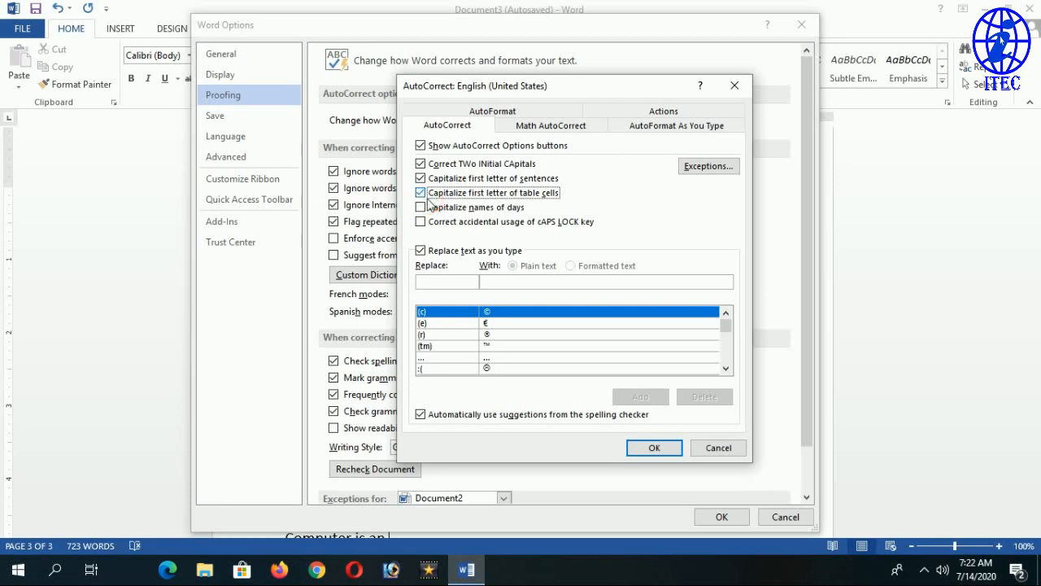
click(655, 449)
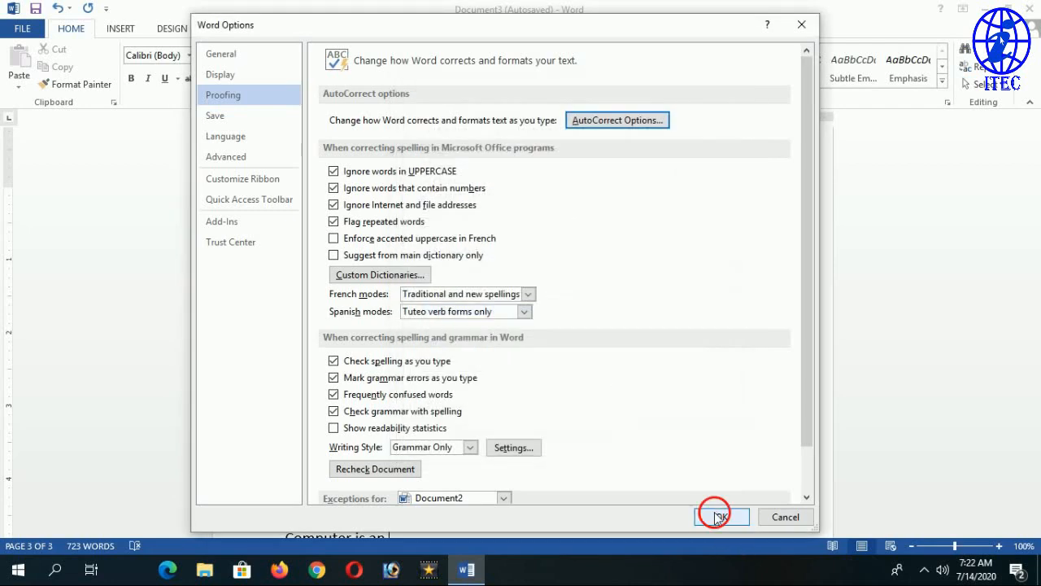
click(721, 516)
scroll(521, 379, down, 3)
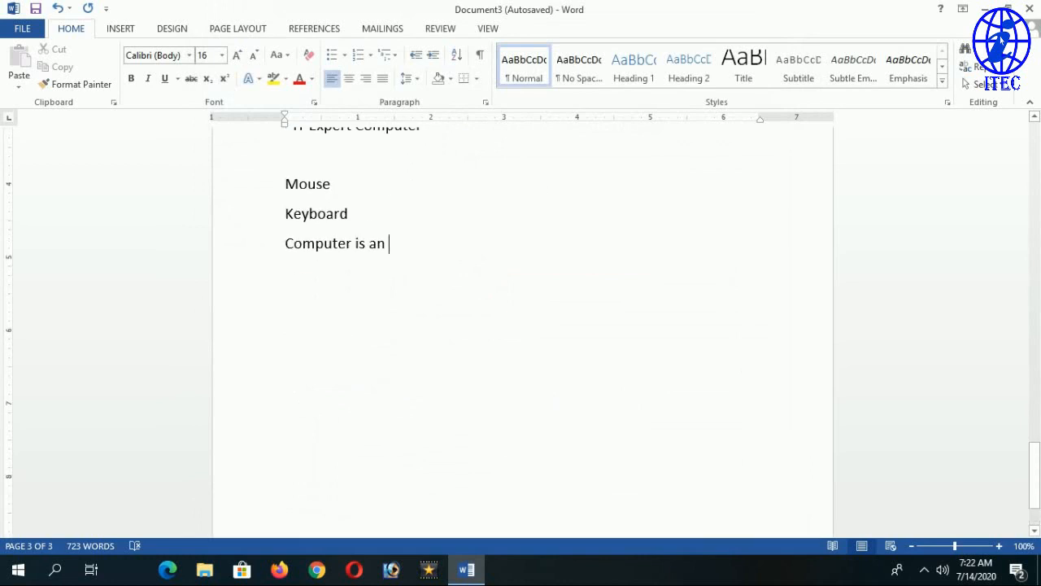
Insert a 3-column, 2-row table on a new line below 'Computer is an'.
key(Return)
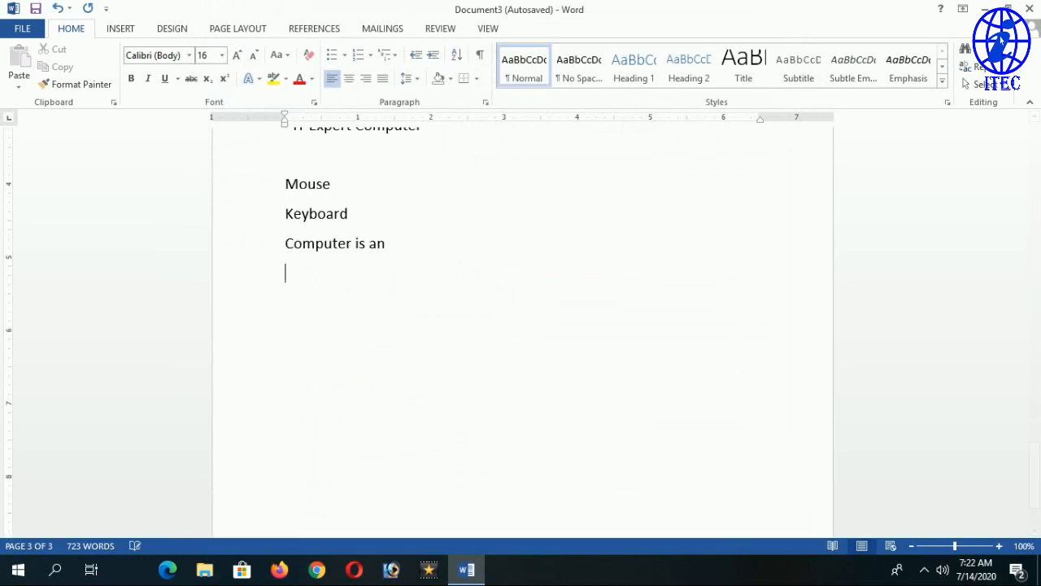
click(122, 29)
click(112, 71)
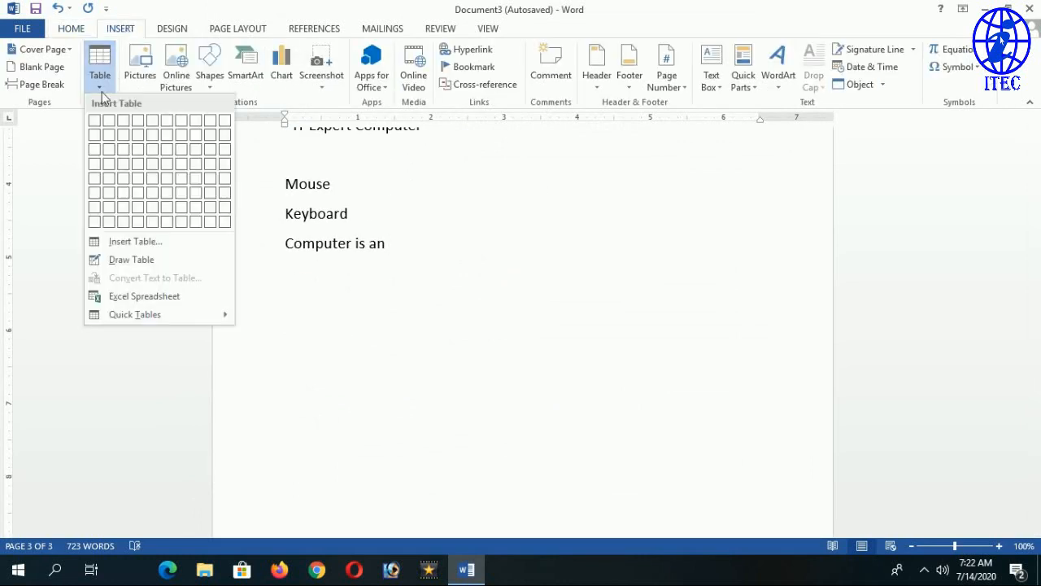
click(128, 145)
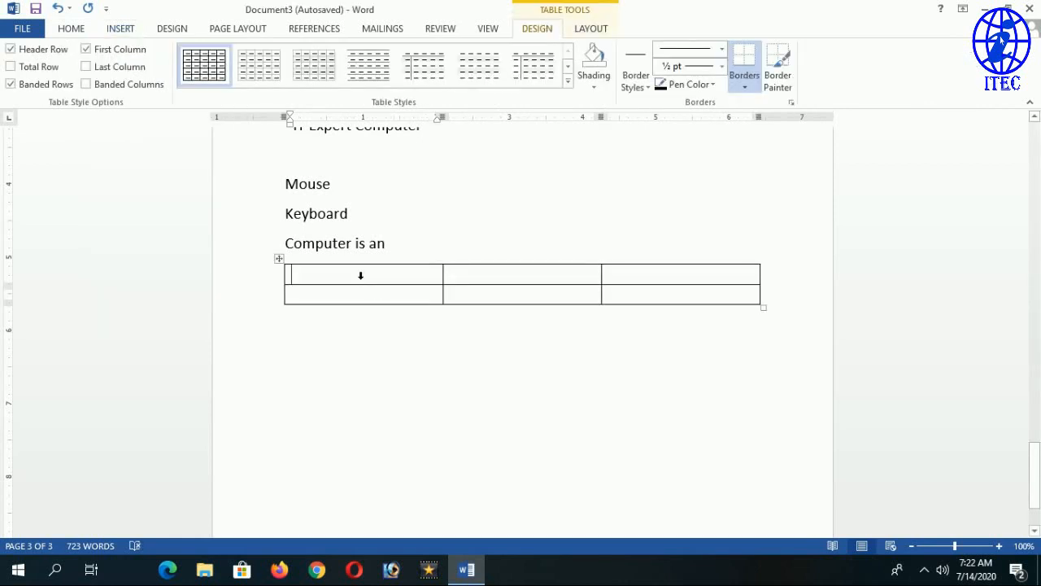
Type name and address in the first two header cells, auto-capitalized to Name and Address.
text(name)
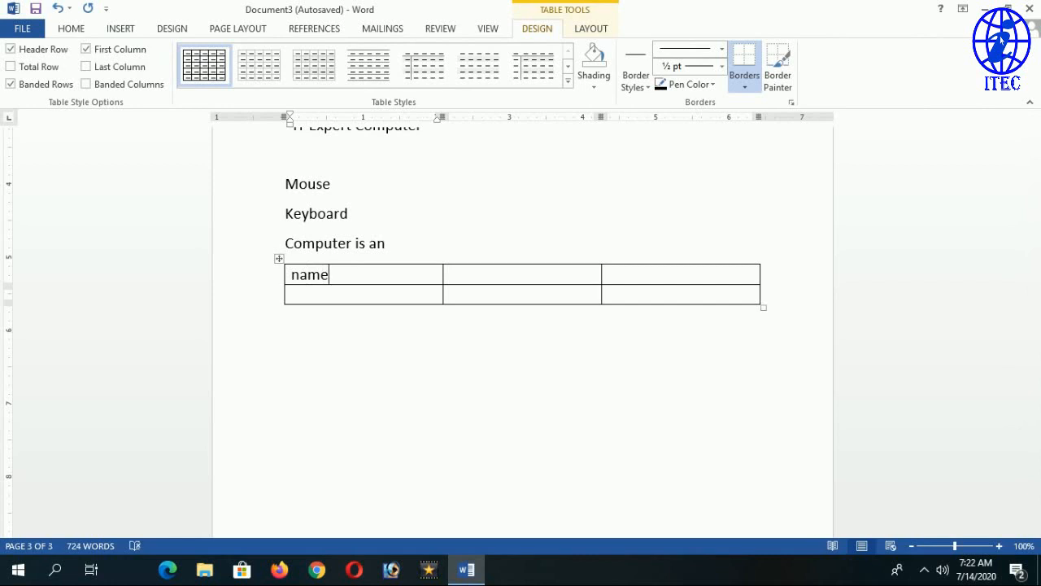
key(Tab)
text(address)
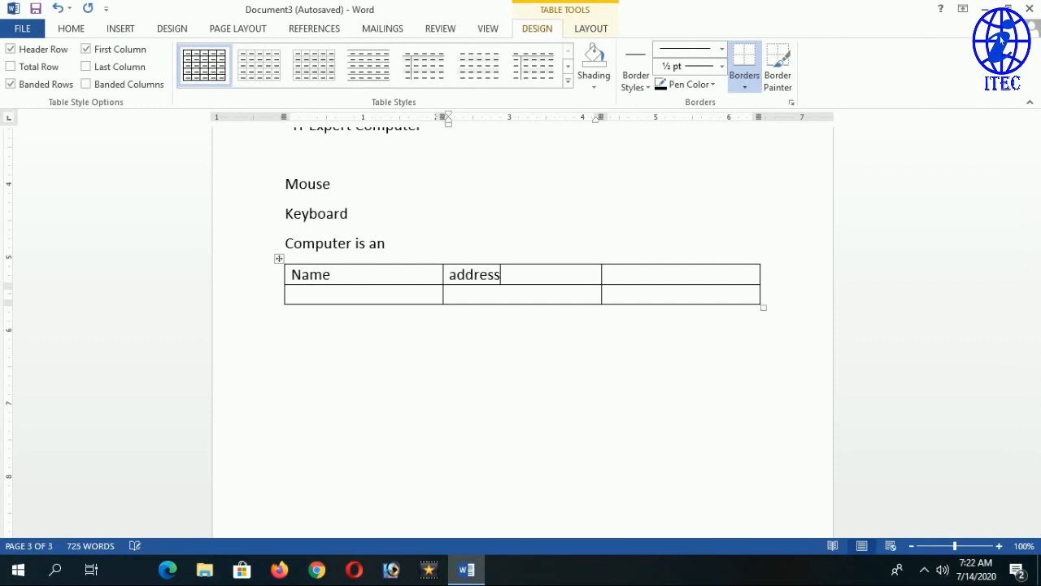
key(Tab)
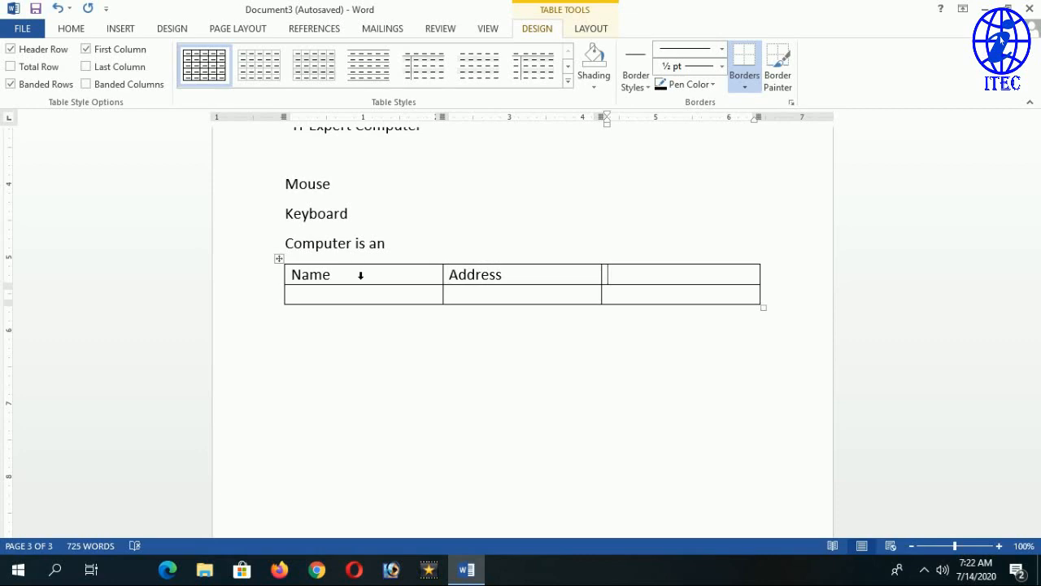
Turn off Capitalize first letter of table cells in AutoCorrect and confirm both dialogs.
click(32, 30)
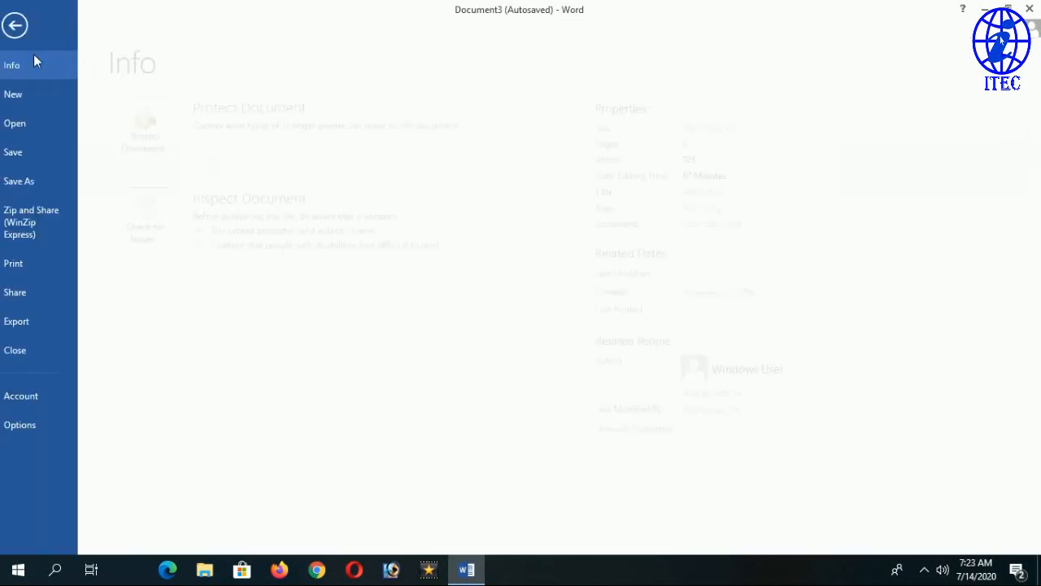
click(42, 430)
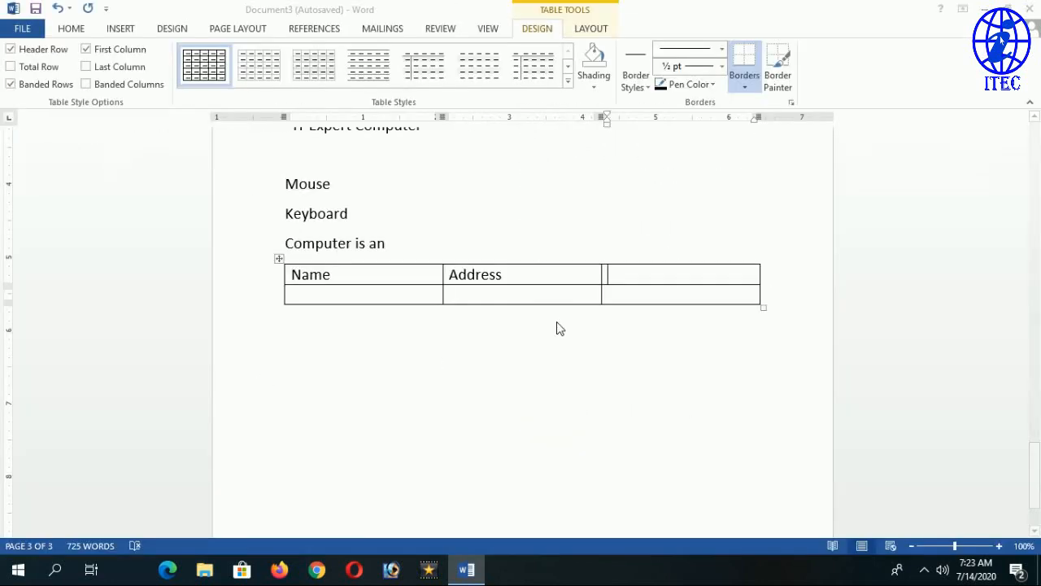
click(232, 95)
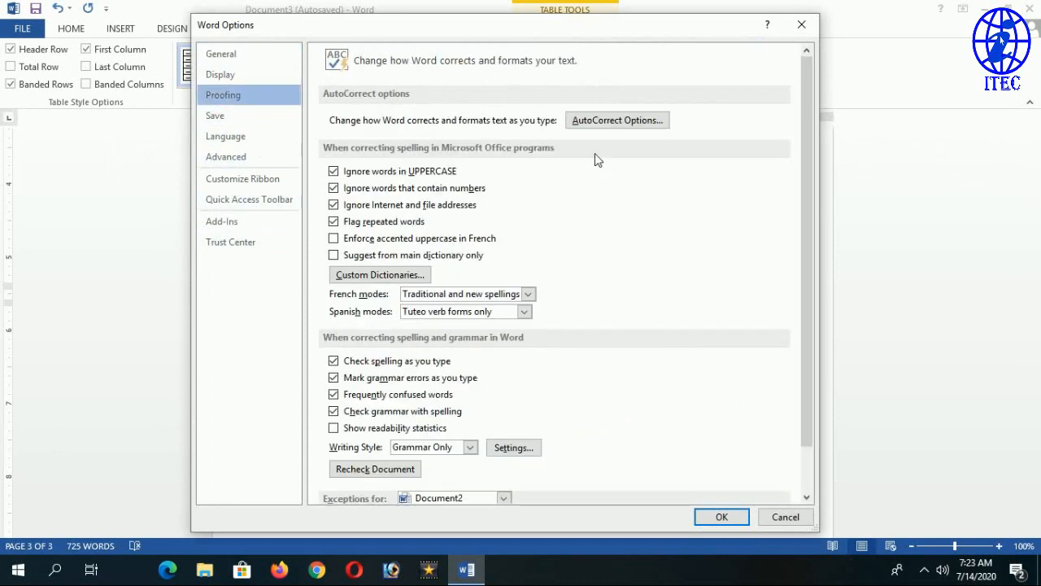
click(616, 121)
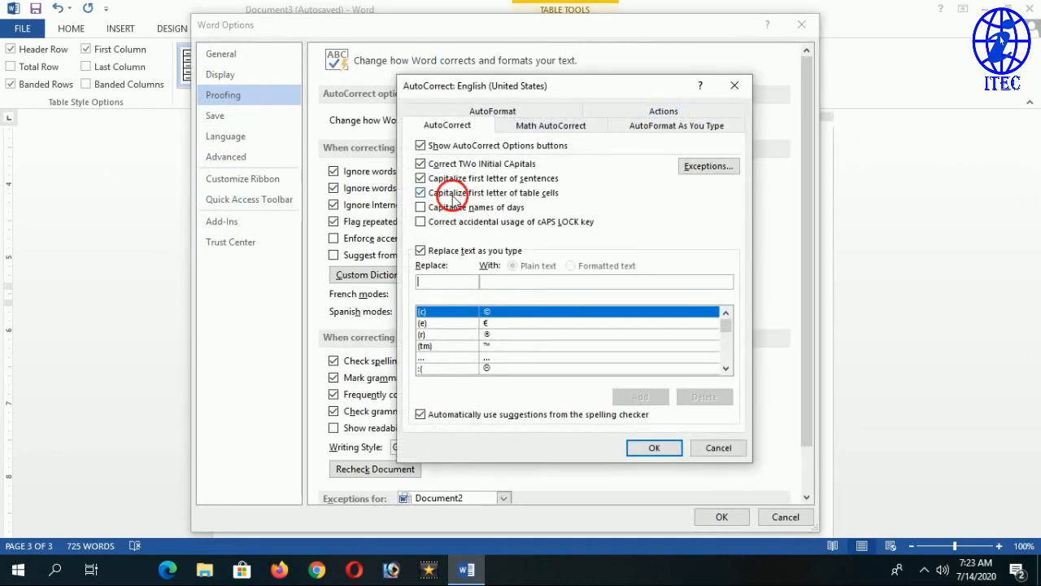
click(656, 447)
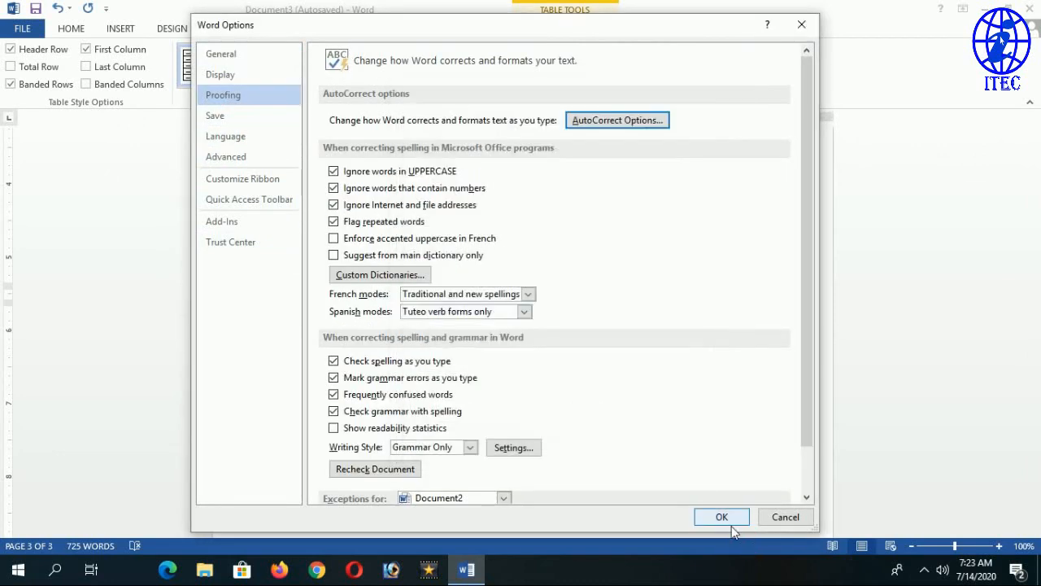
click(728, 521)
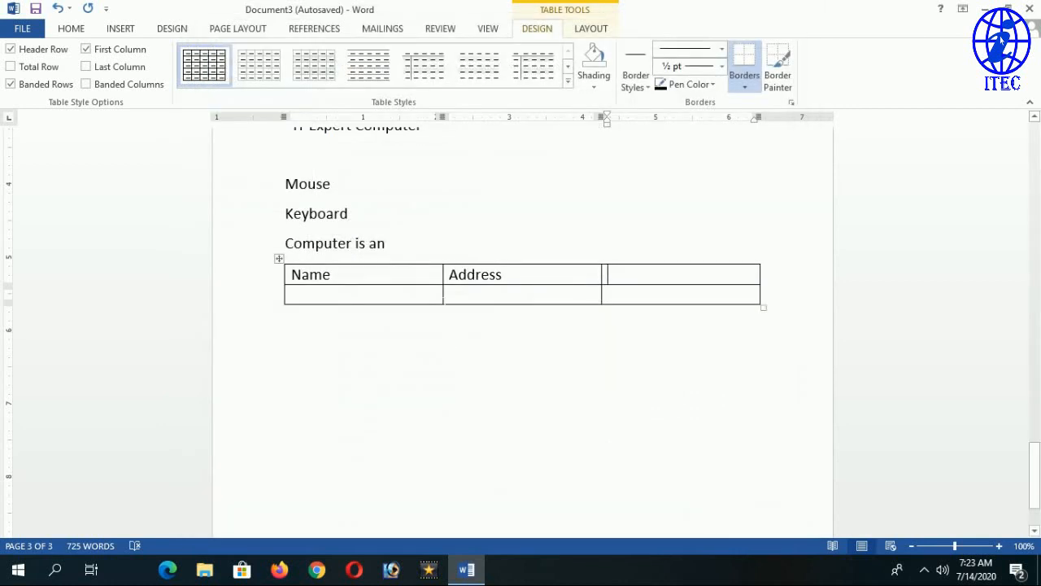
Type lowercase 'address' in the third header cell, then test deleting and undoing the headers.
text(adddr)
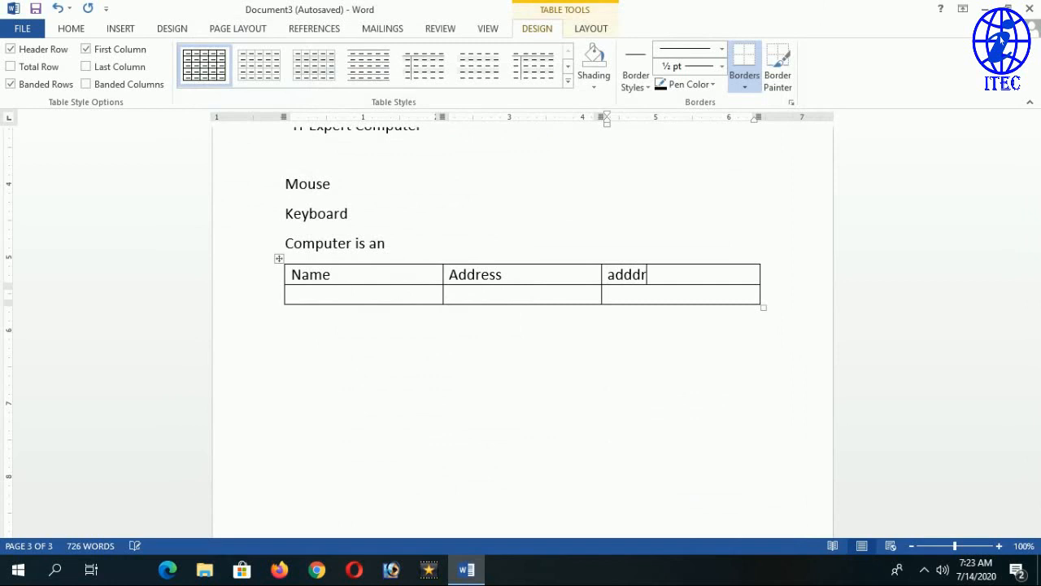
key(BackSpace)
key(BackSpace)
text(ress)
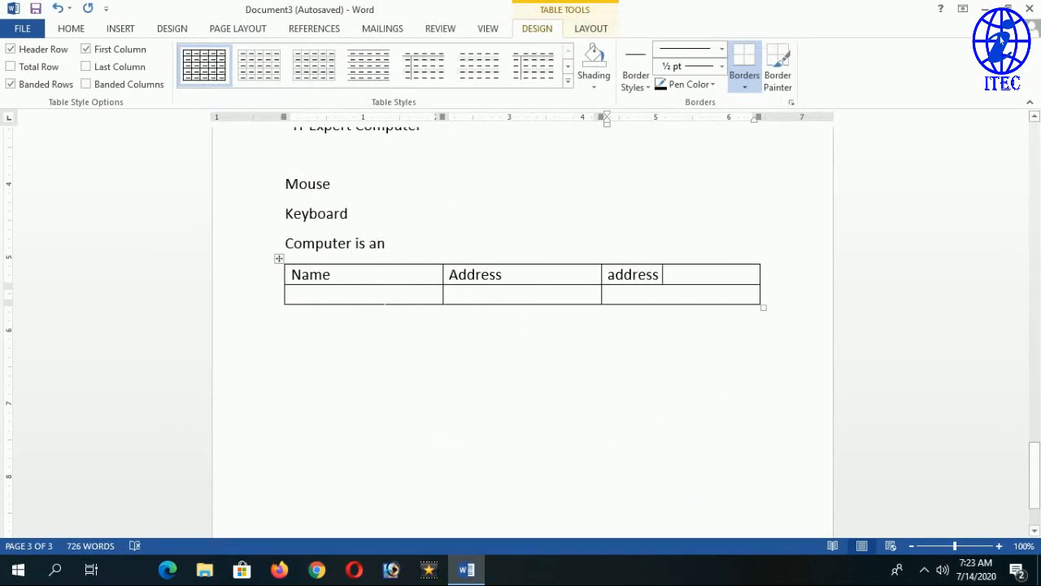
key(Tab)
drag(672, 277, 611, 288)
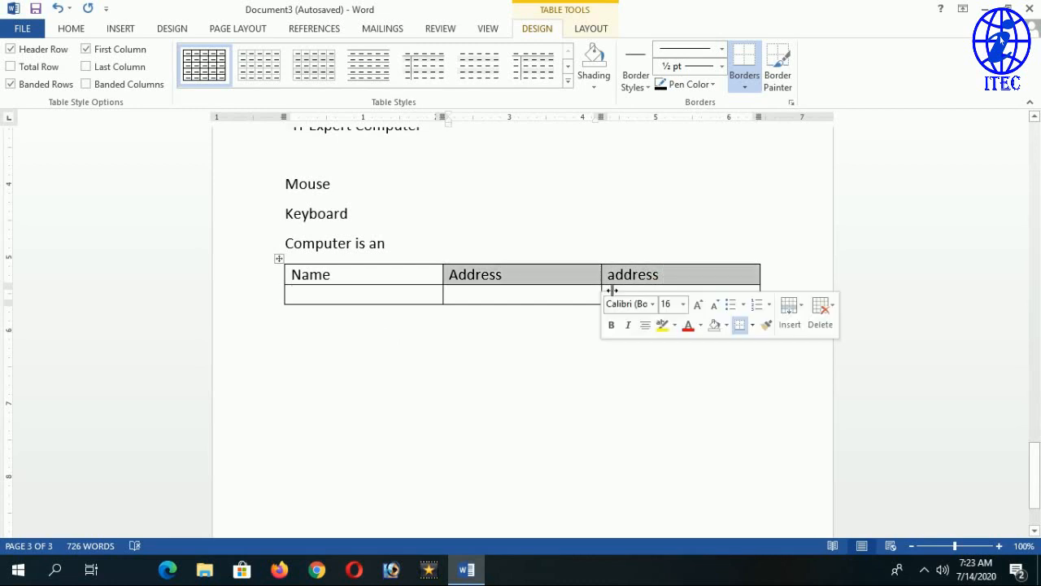
key(Delete)
key(ctrl+z)
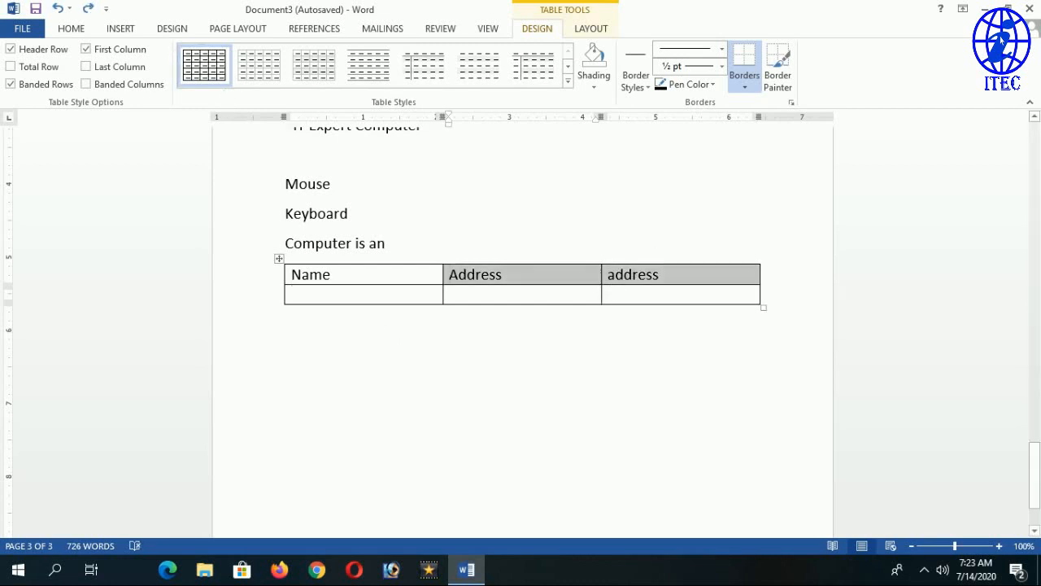
Turn on AutoCorrect's 'Capitalize first letter of table cells' and 'Capitalize names of days' options.
click(22, 28)
click(42, 433)
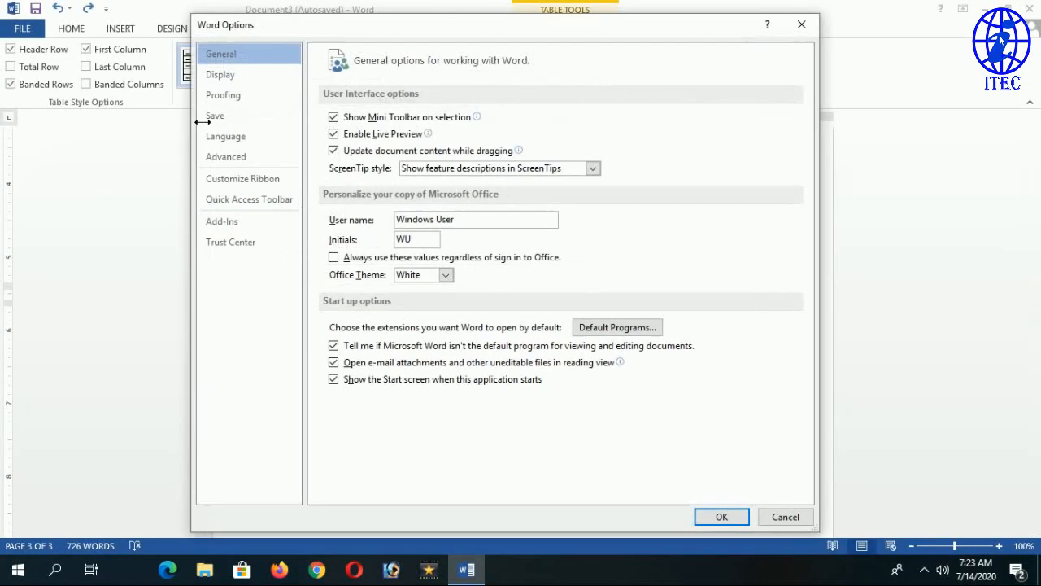
click(248, 98)
click(618, 120)
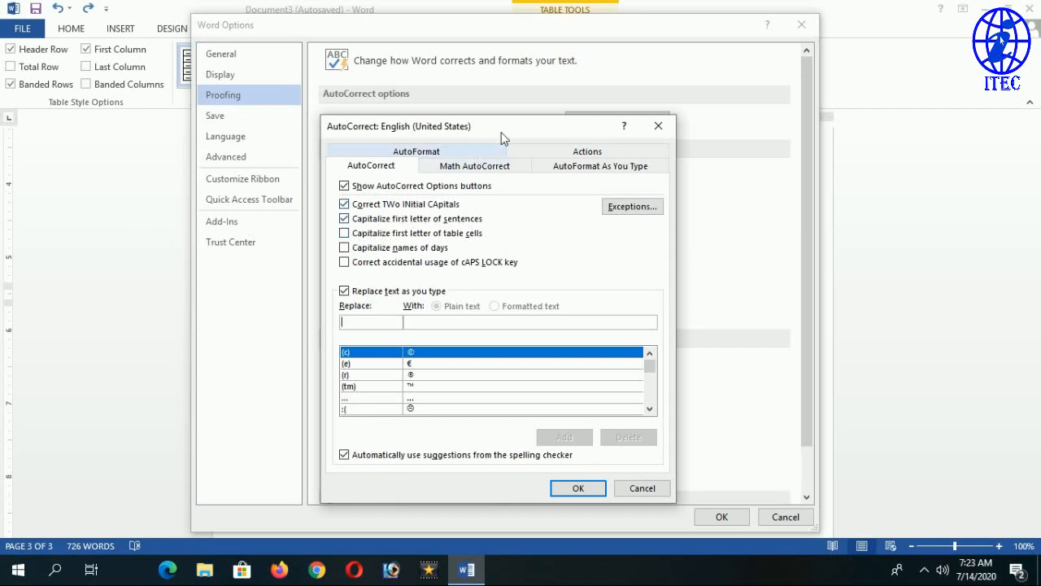
click(365, 234)
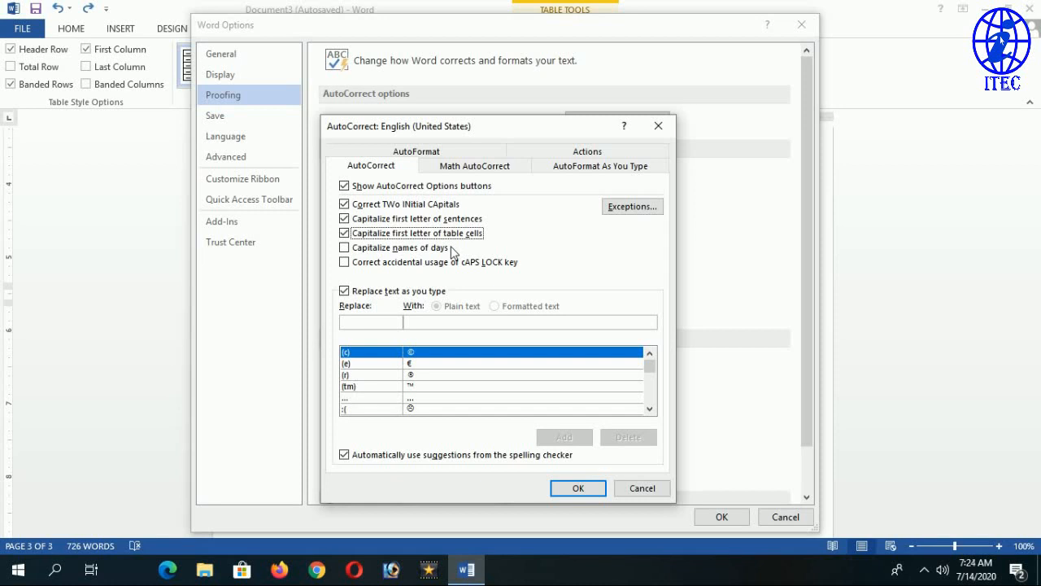
click(420, 254)
click(579, 490)
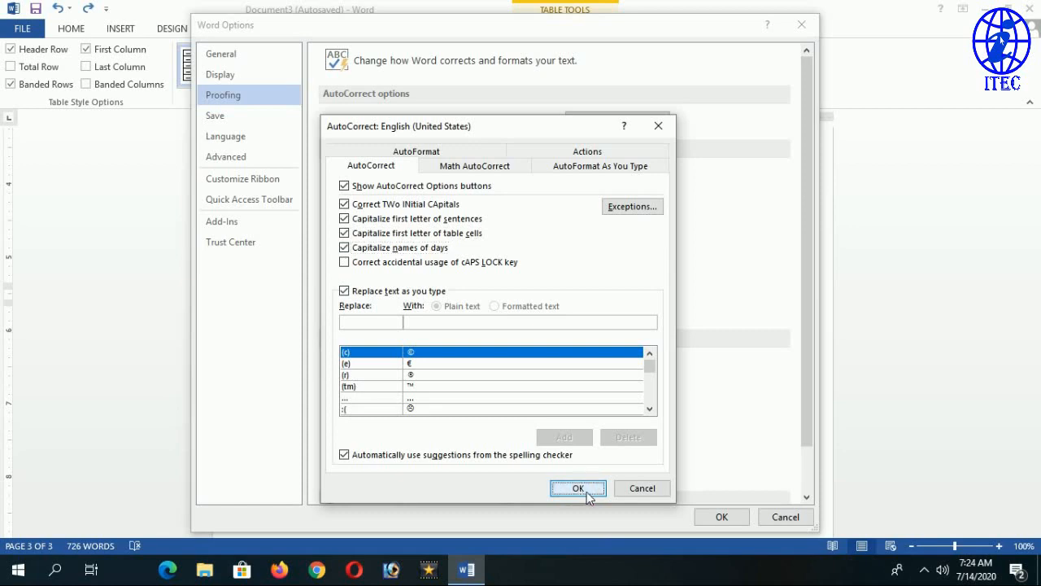
click(721, 517)
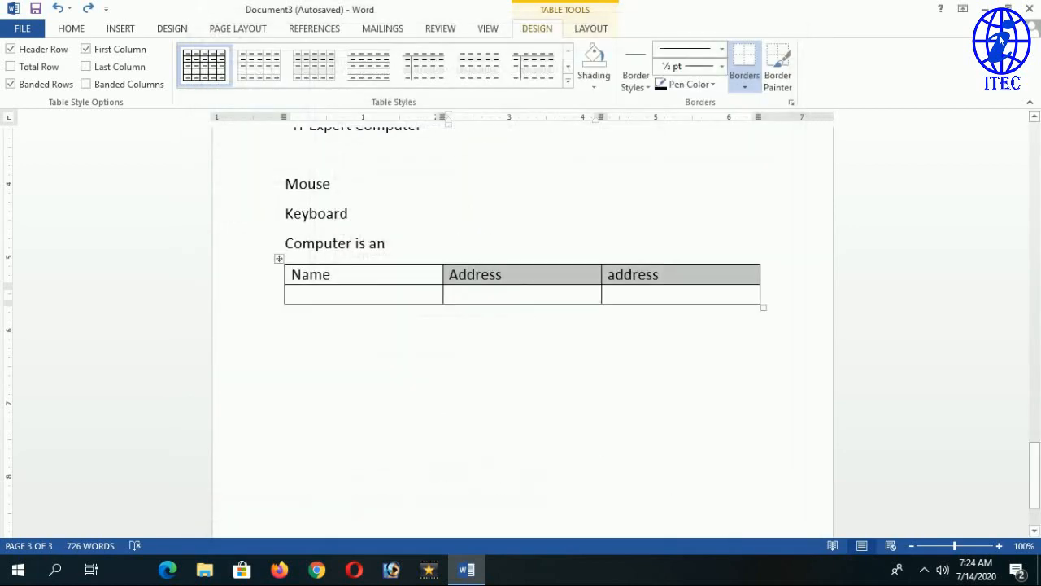
Add a new line below the table and enlarge the paragraph's last line to 16 pt.
click(325, 321)
key(Return)
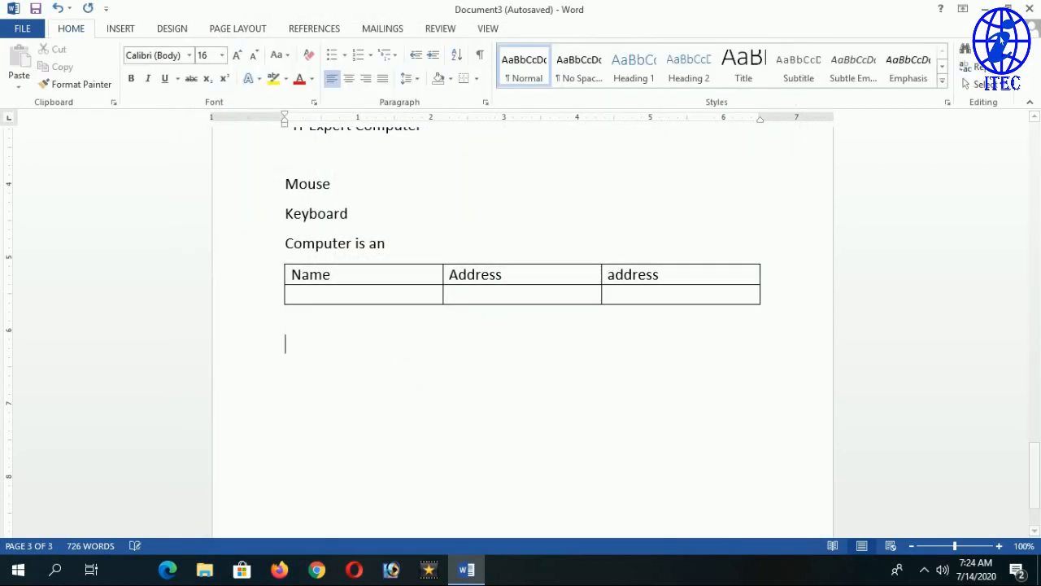
scroll(435, 410, up, 15)
scroll(435, 410, up, 10)
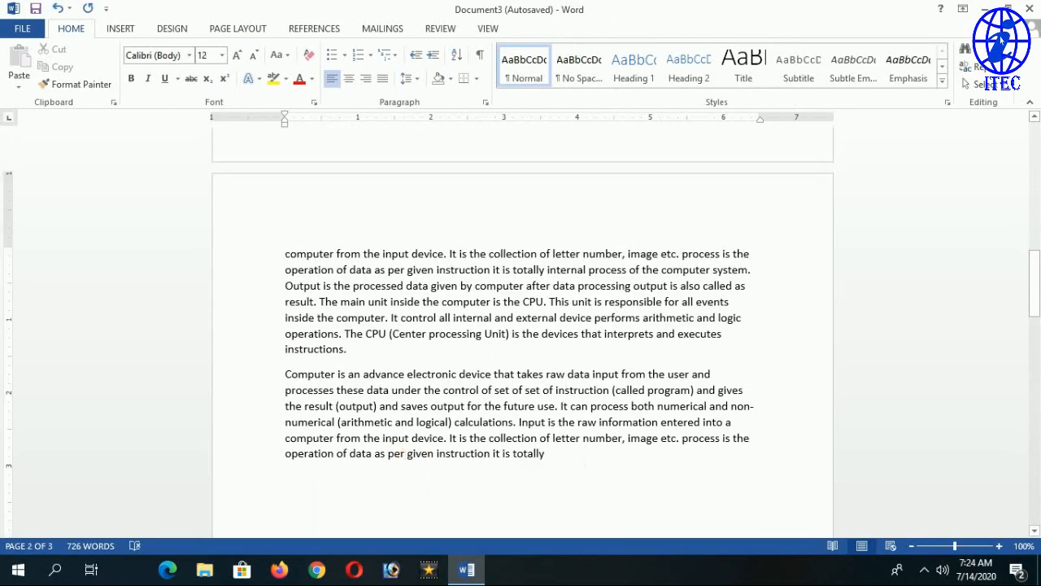
drag(549, 453, 286, 453)
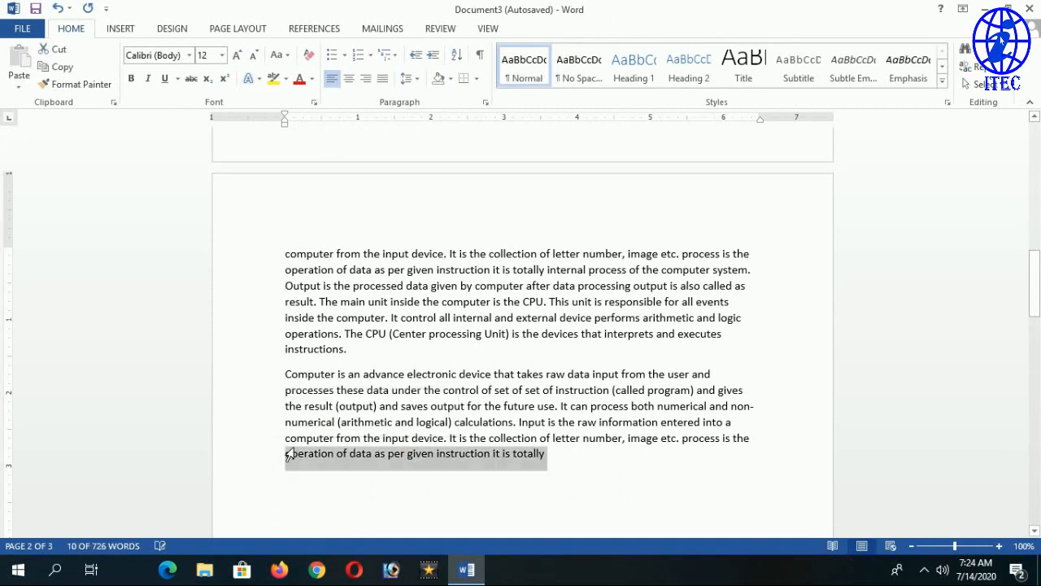
key(F4)
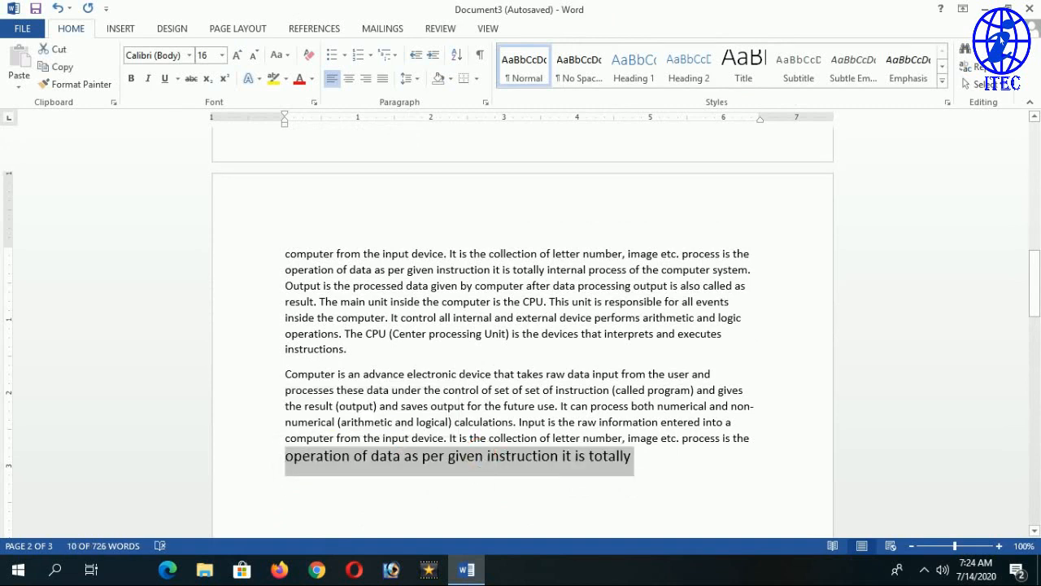
Type 'sunday' after the word 'given' and confirm it is capitalised to Sunday.
click(484, 457)
text(sun)
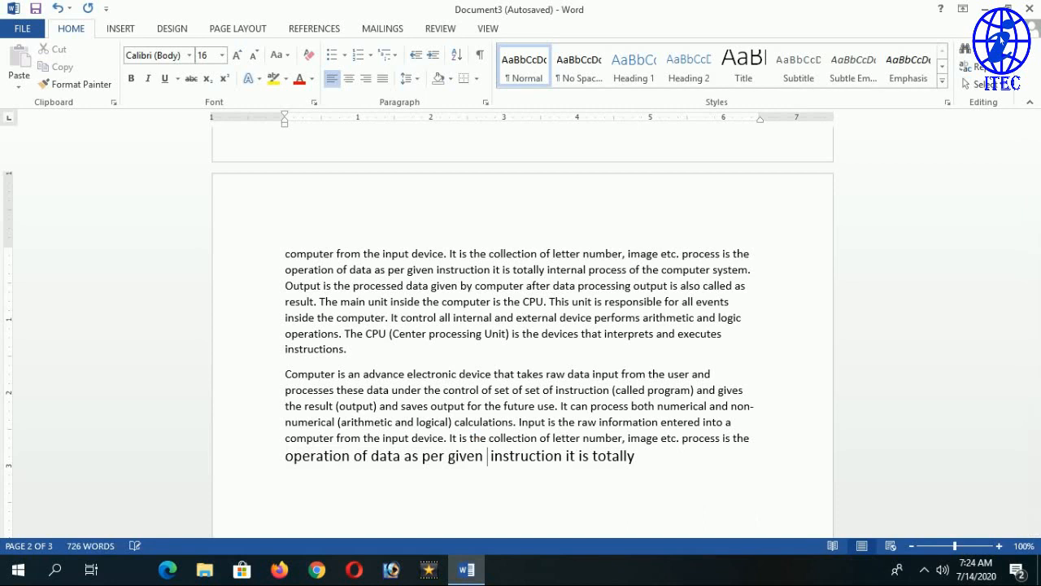
text(day)
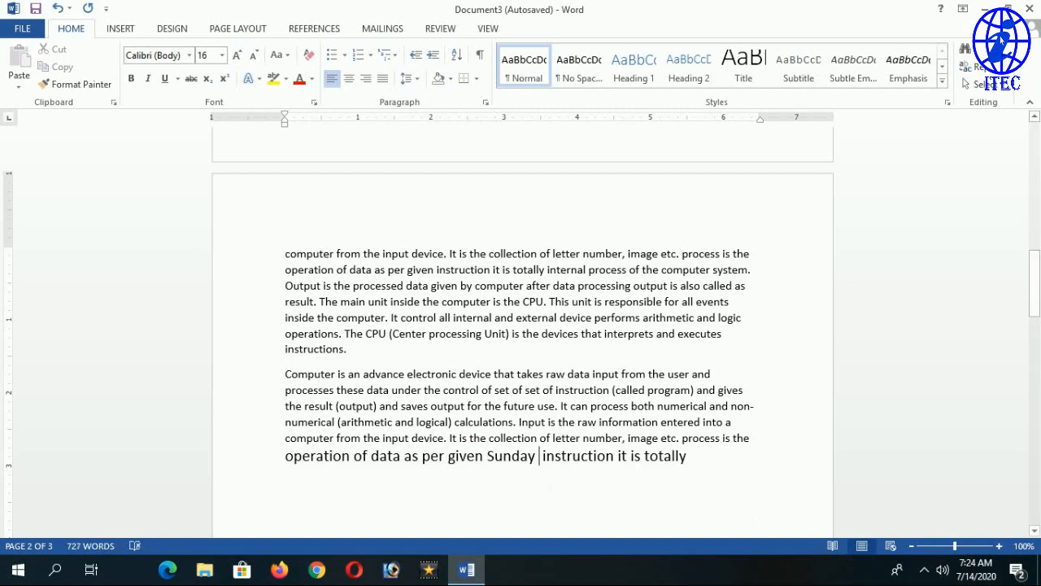
drag(494, 468, 487, 468)
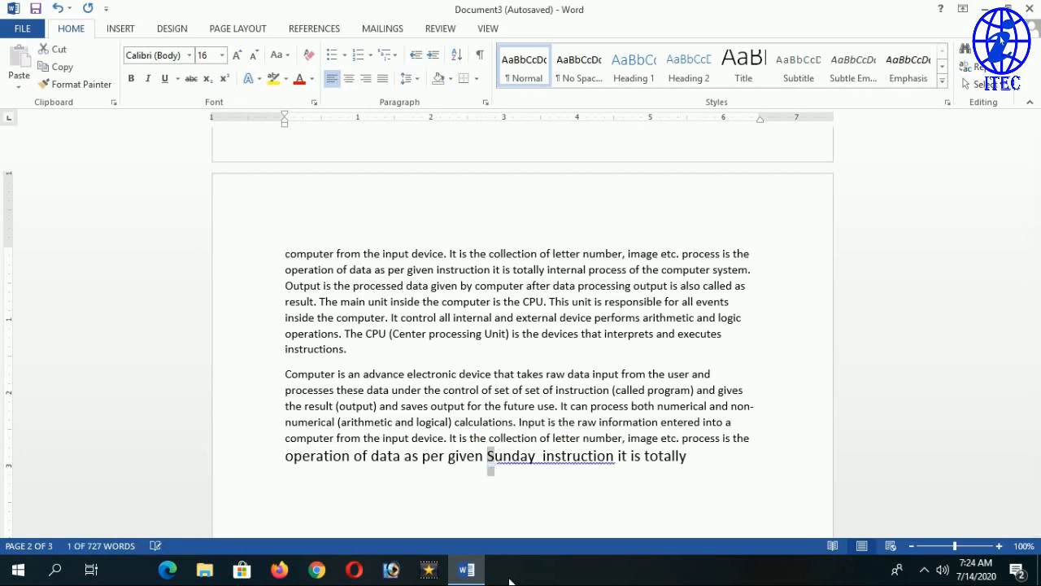
click(582, 460)
Type 'monday' after the device sentence so it becomes Monday, then open the File Info page.
scroll(521, 505, down, 17)
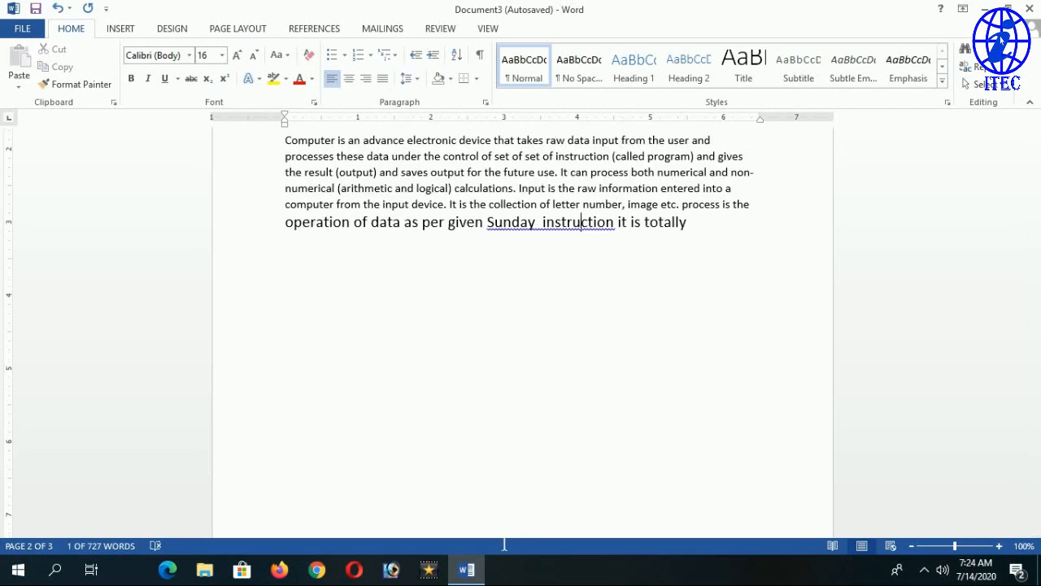
scroll(520, 342, down, 5)
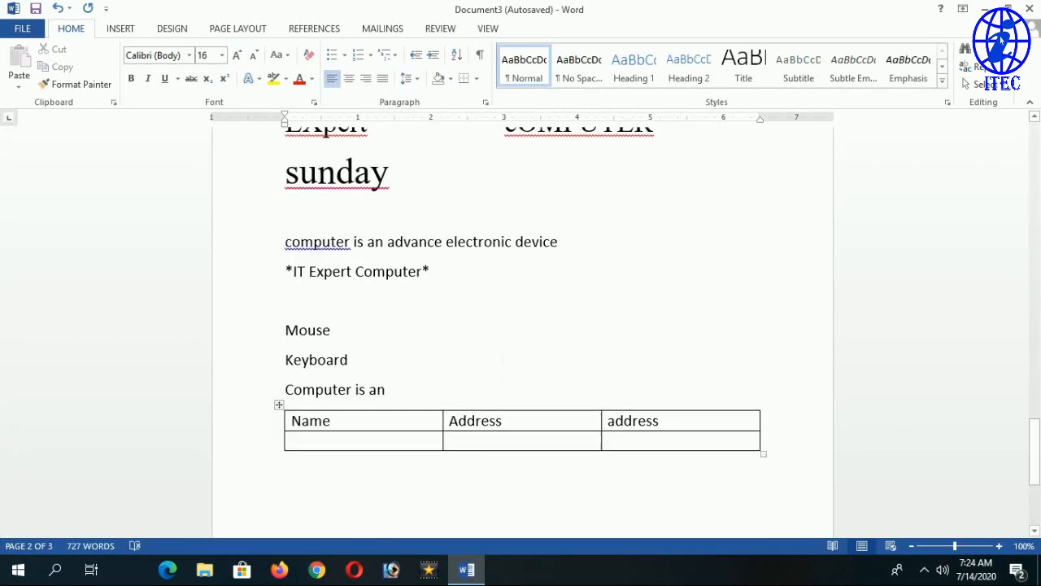
click(559, 242)
text(mo)
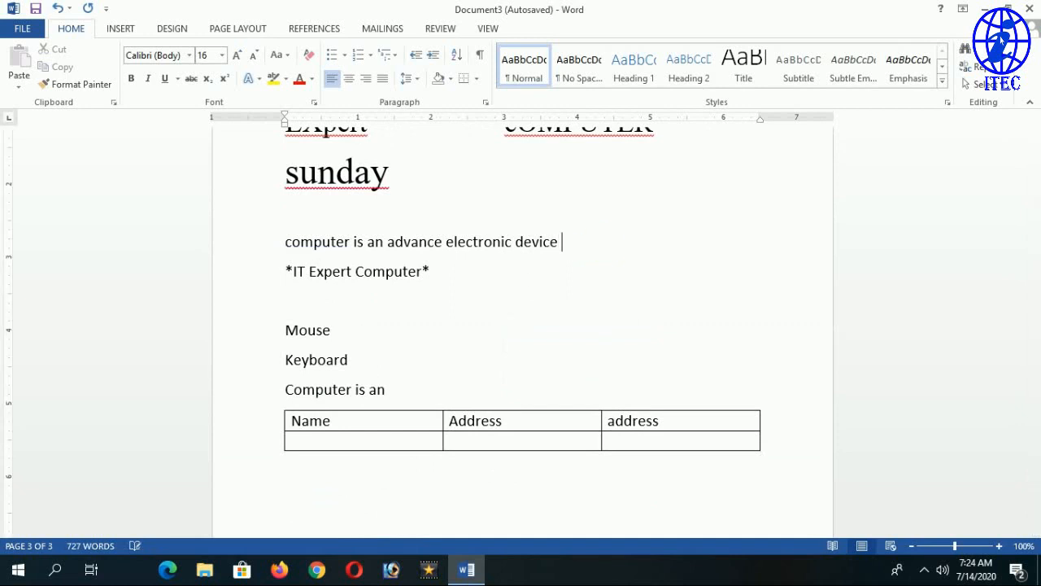
text(nday)
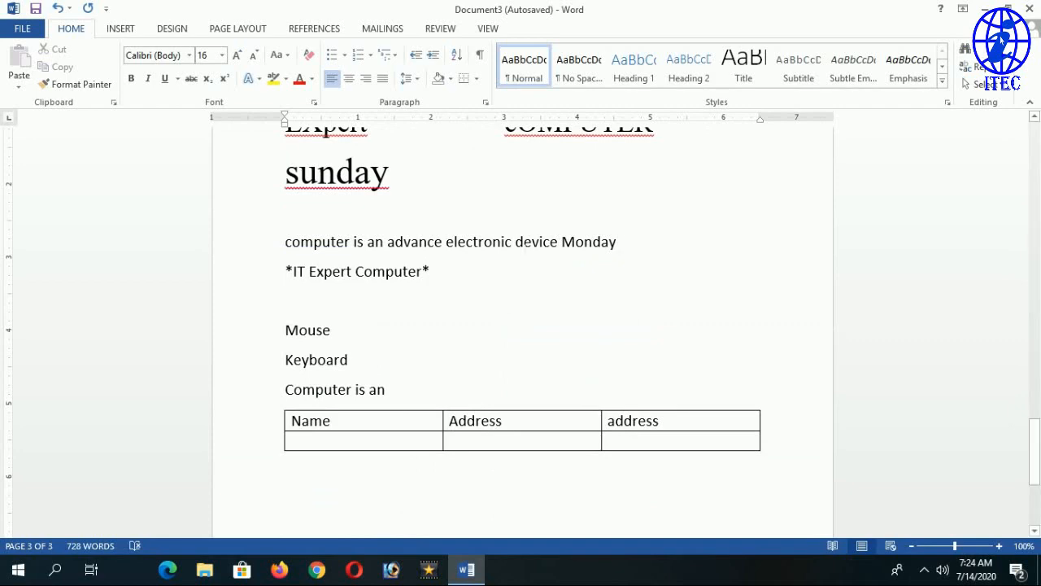
click(39, 30)
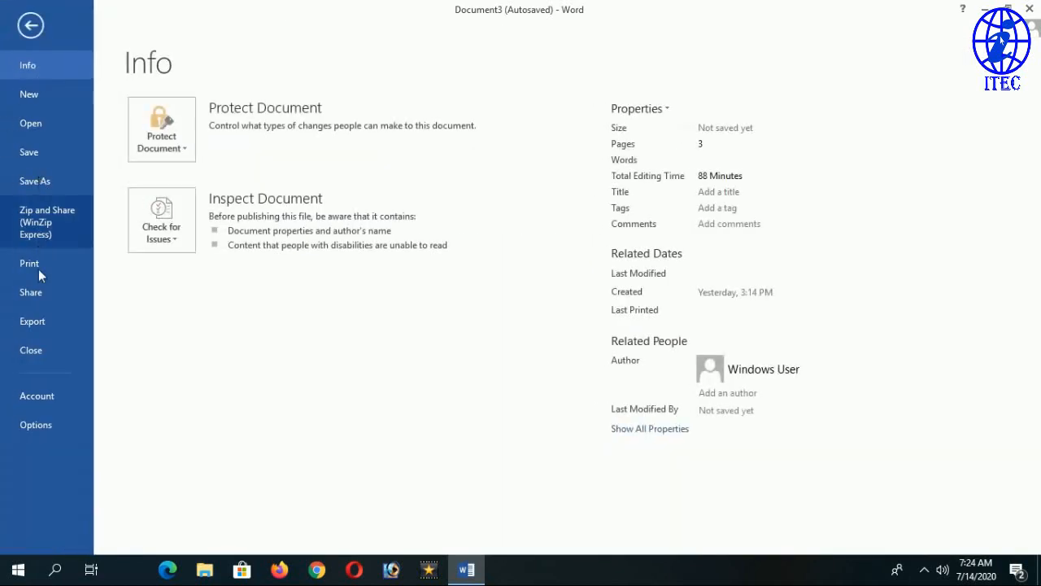
Check 'Correct accidental usage of cAPS LOCK key' in the AutoCorrect options and confirm.
key(Escape)
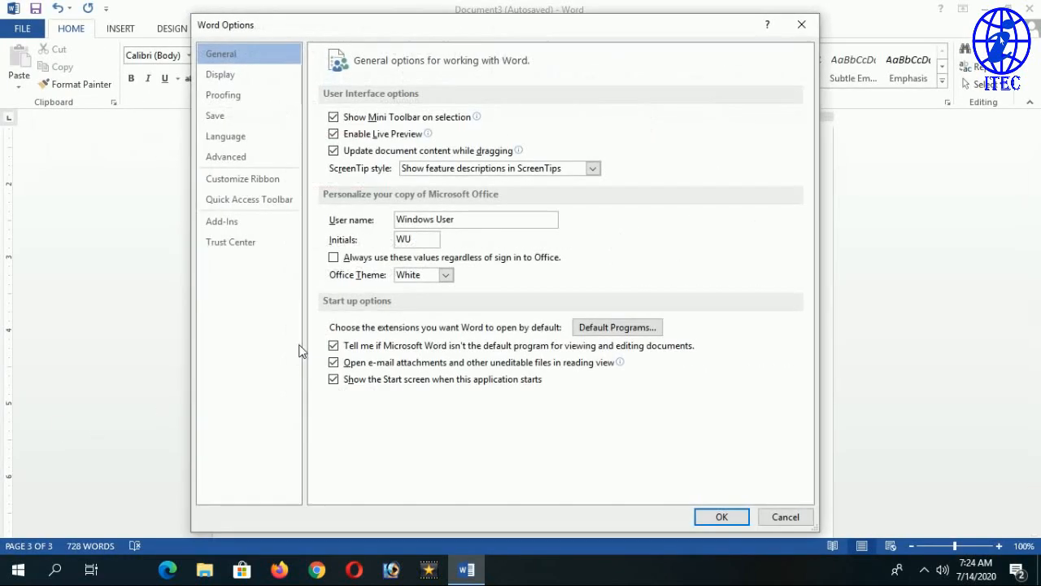
click(236, 95)
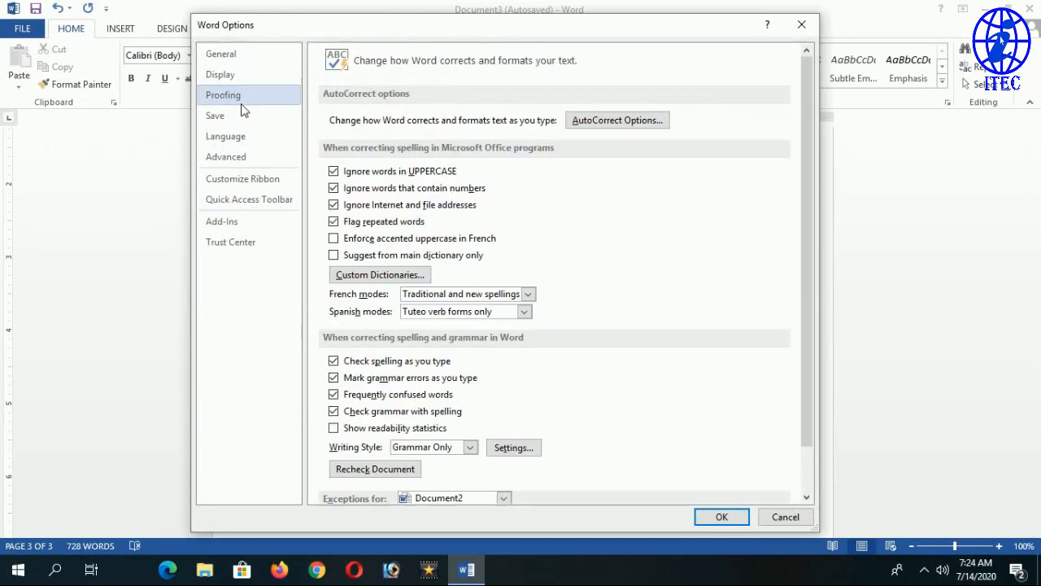
click(625, 120)
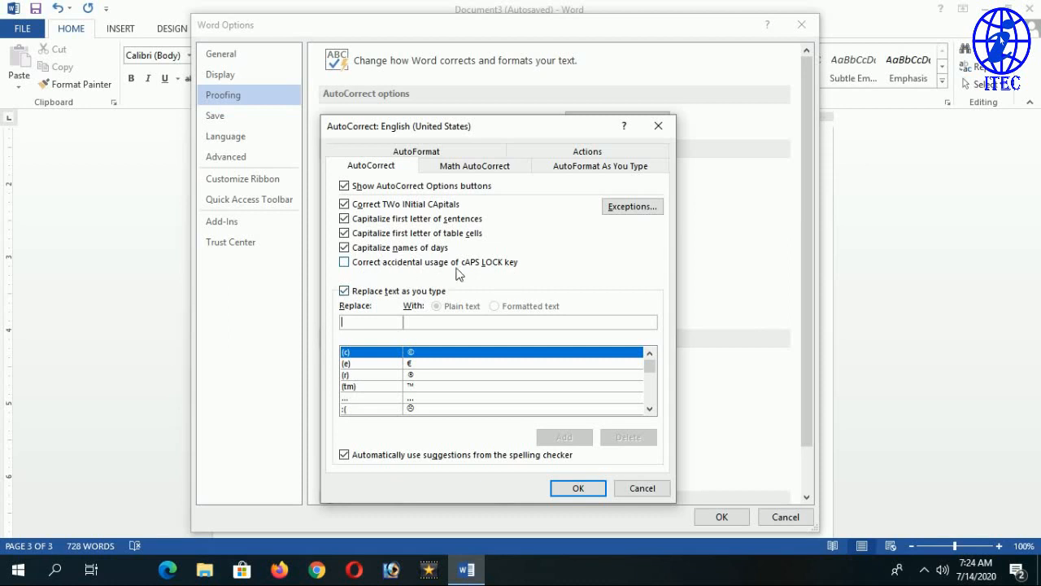
click(434, 264)
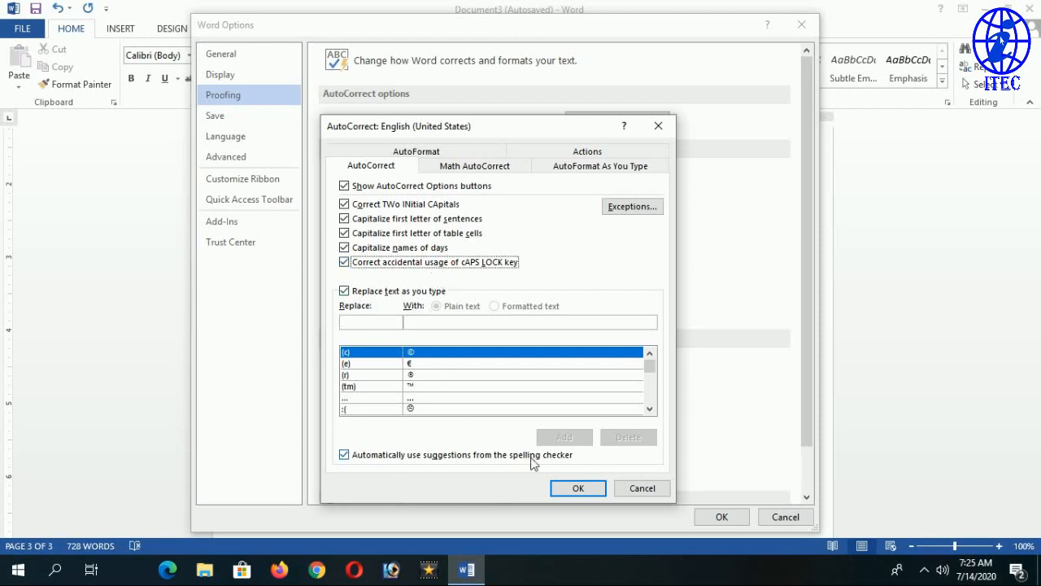
click(578, 489)
Close Word Options and select the existing cOMPUTER text to inspect it.
click(722, 517)
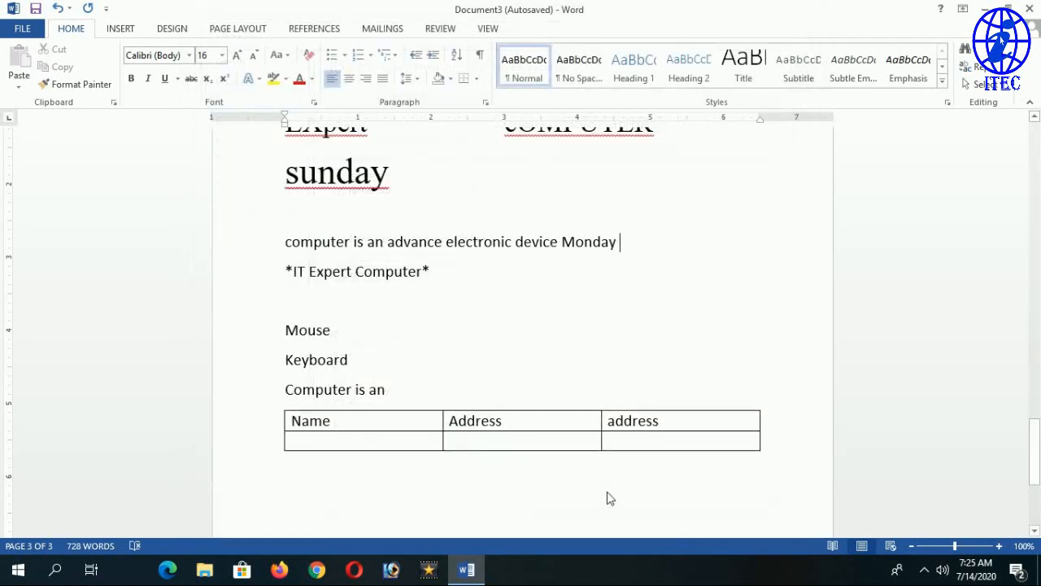
scroll(480, 358, up, 3)
click(522, 271)
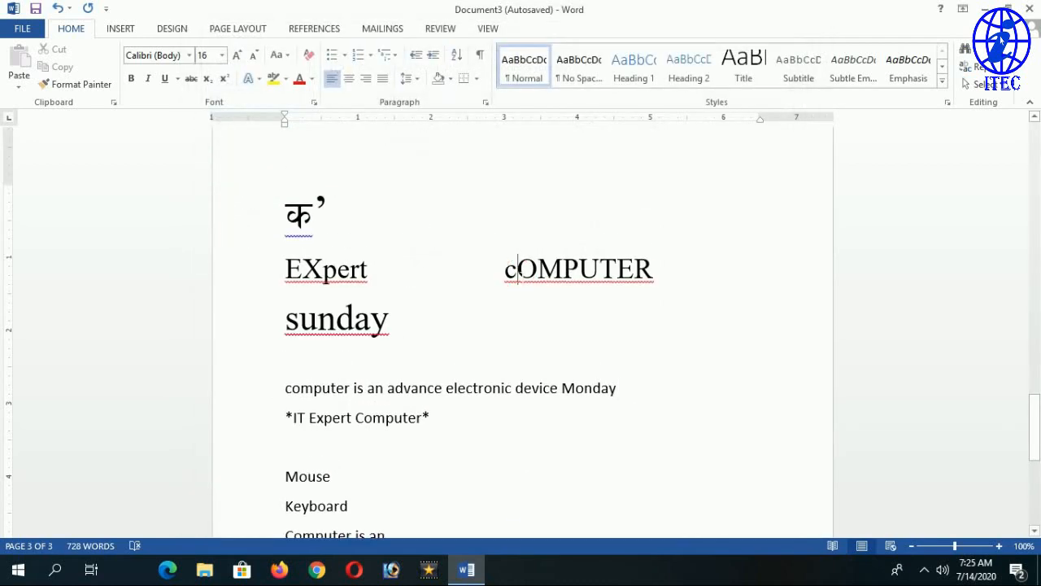
drag(522, 271, 653, 271)
click(689, 290)
scroll(688, 290, down, 6)
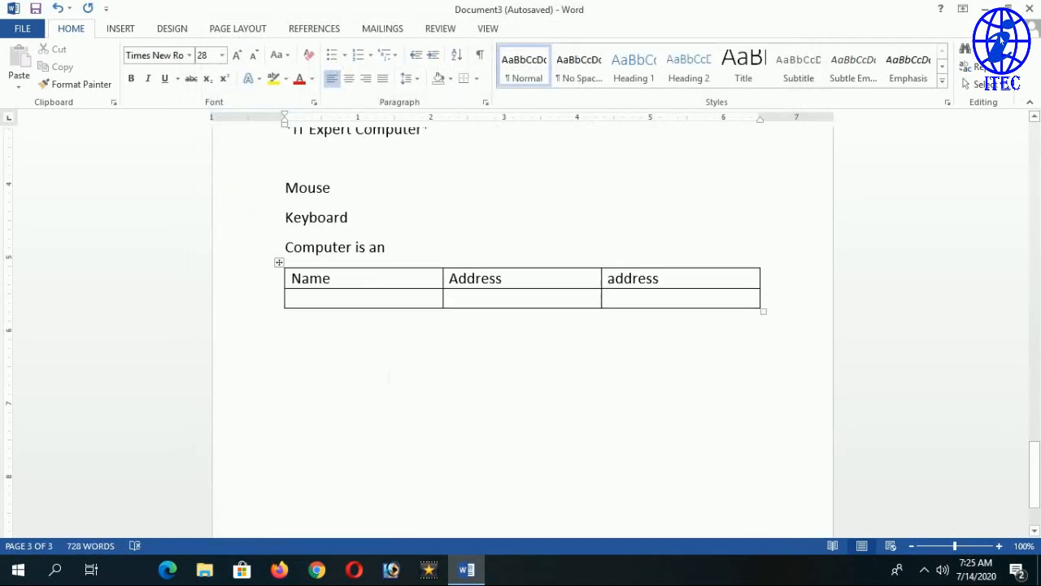
Type cOMPUTER below the table so it becomes Computer, add a new line and remove stray text.
click(384, 332)
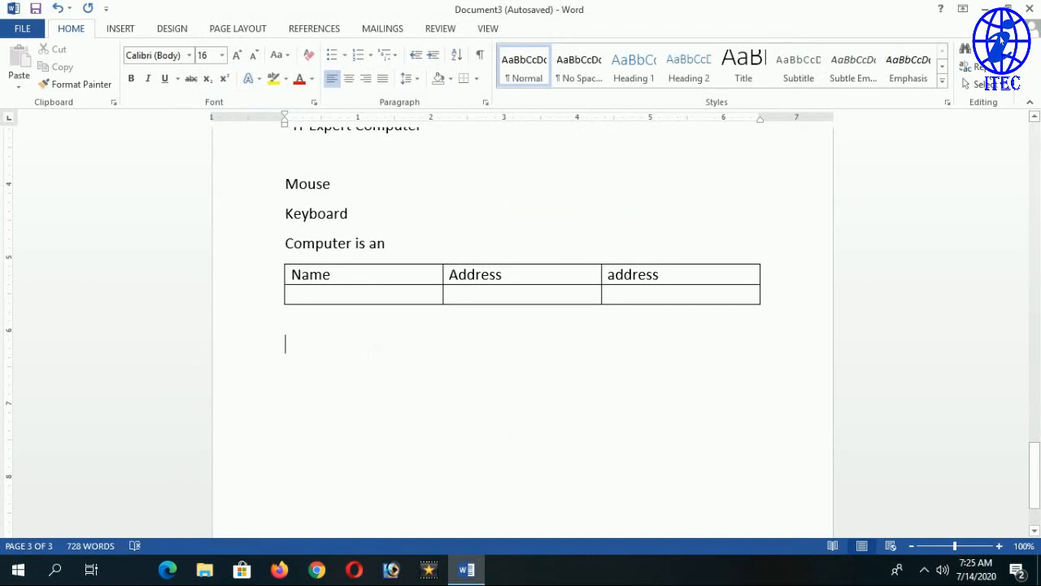
text(COMPUTER)
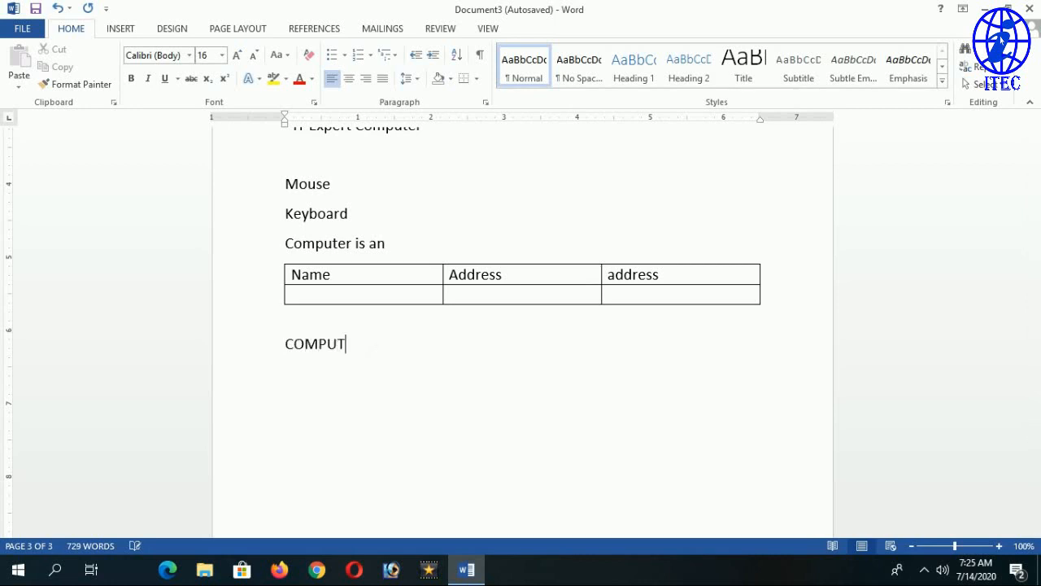
key(BackSpace)
key(BackSpace)
key(BackSpace)
key(BackSpace)
key(BackSpace)
key(BackSpace)
key(BackSpace)
key(BackSpace)
key(BackSpace)
text(cOMPUTER)
drag(295, 347, 394, 354)
click(394, 353)
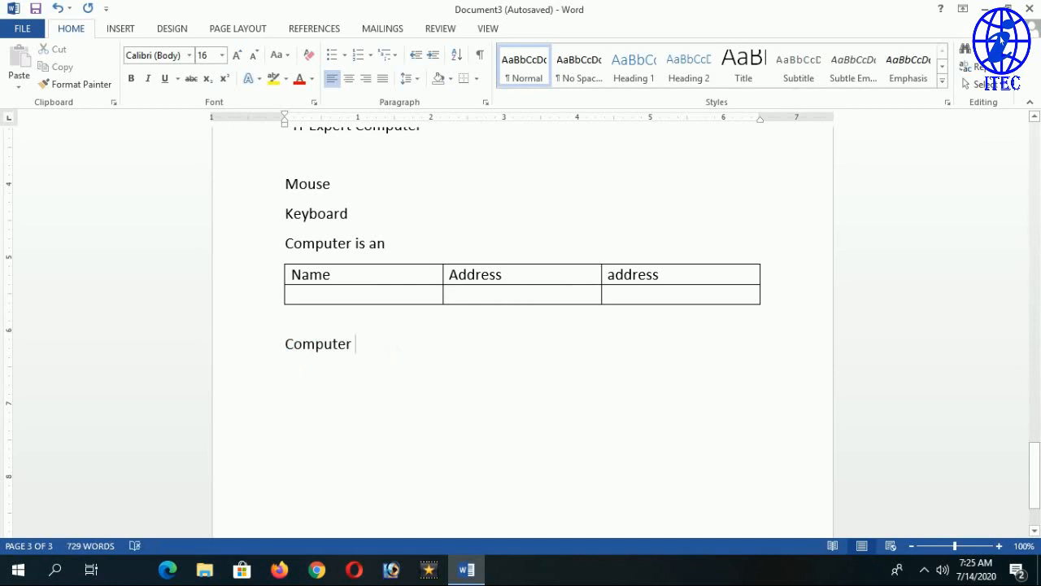
key(Return)
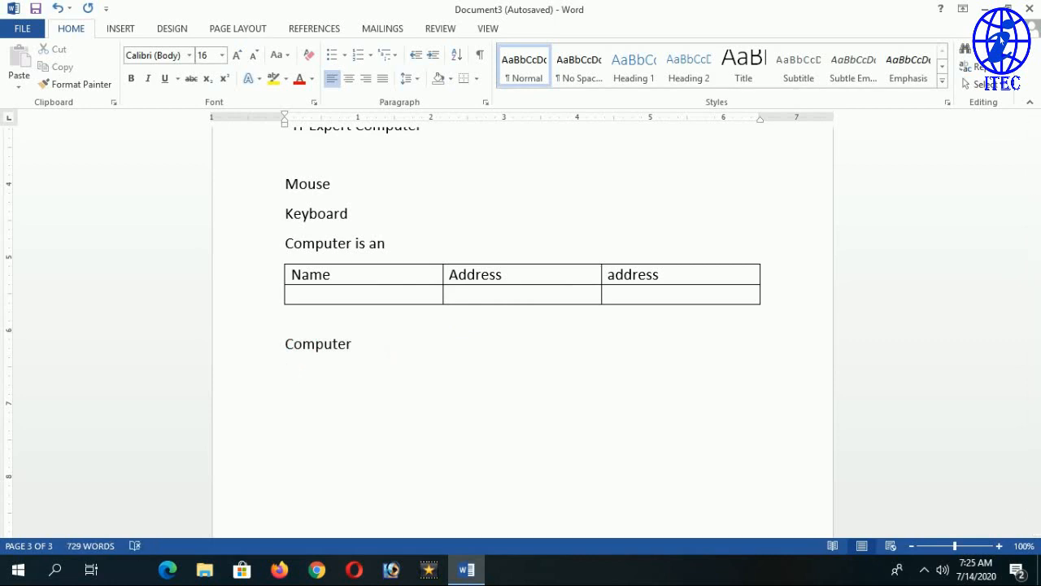
key(BackSpace)
key(BackSpace)
key(BackSpace)
In AutoCorrect options, toggle 'Replace text as you type' off and back on, then confirm.
click(22, 29)
click(35, 423)
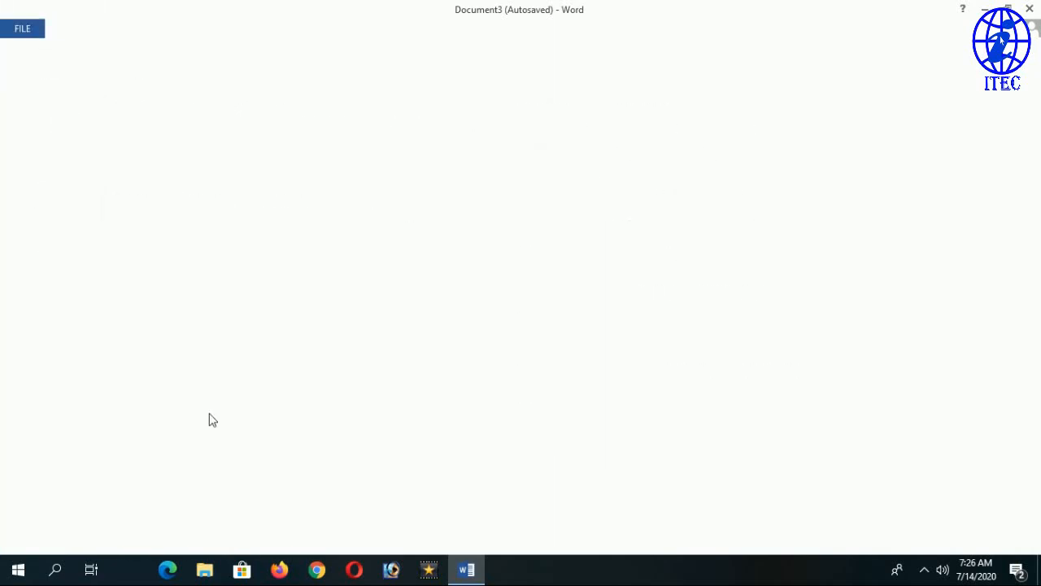
click(234, 94)
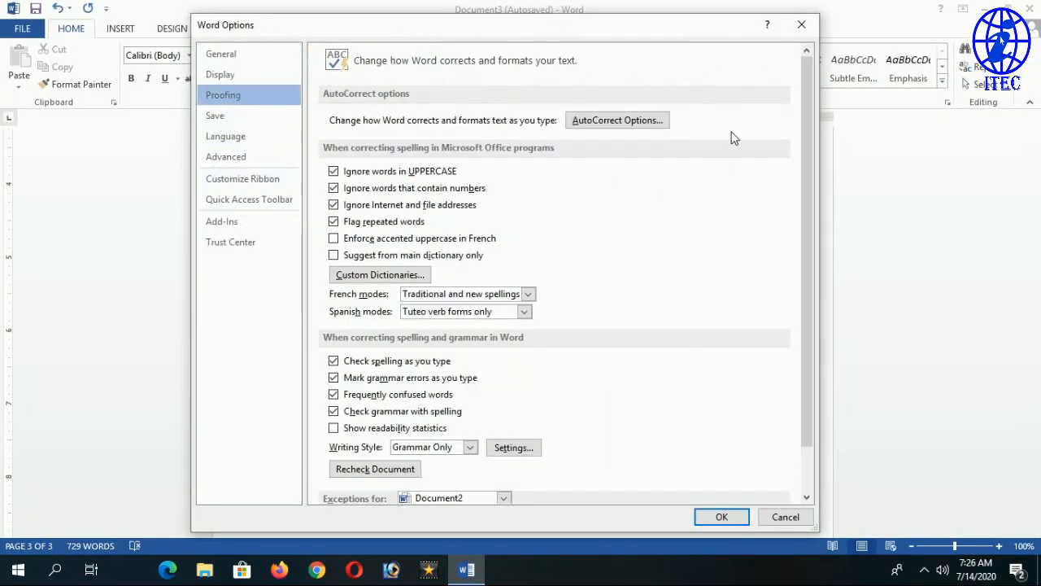
click(654, 122)
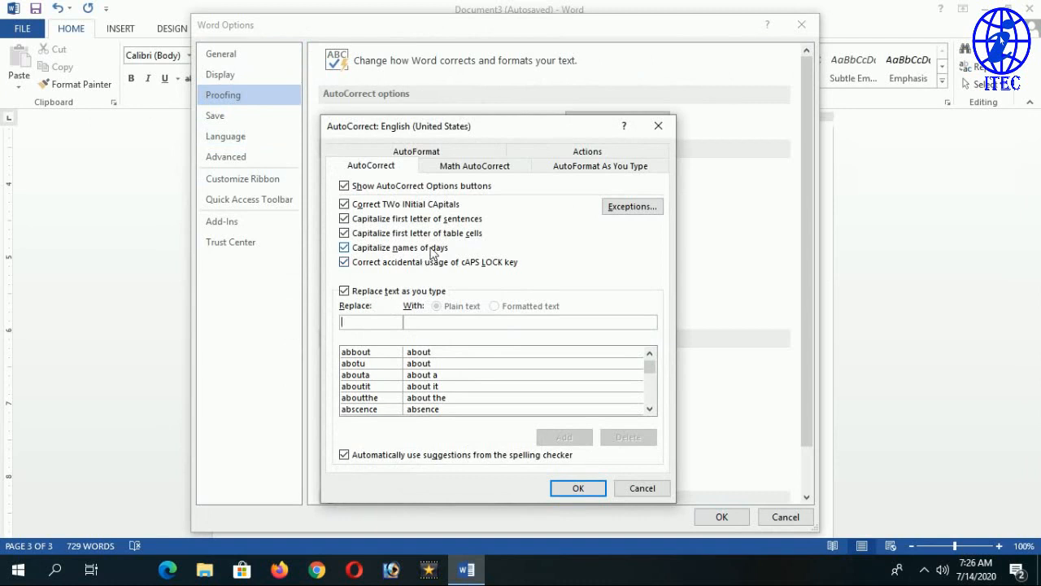
click(350, 319)
click(370, 291)
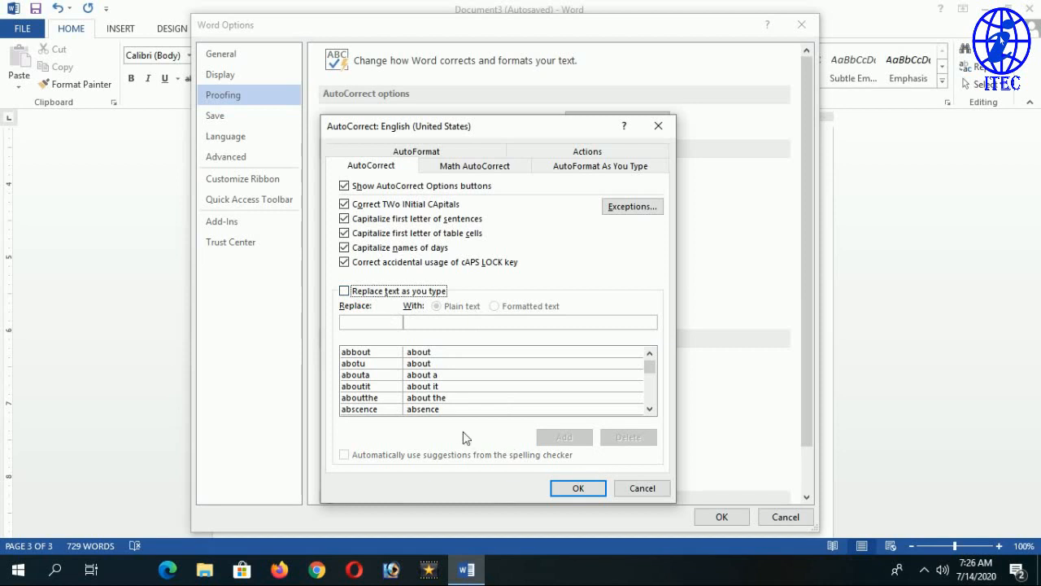
click(345, 291)
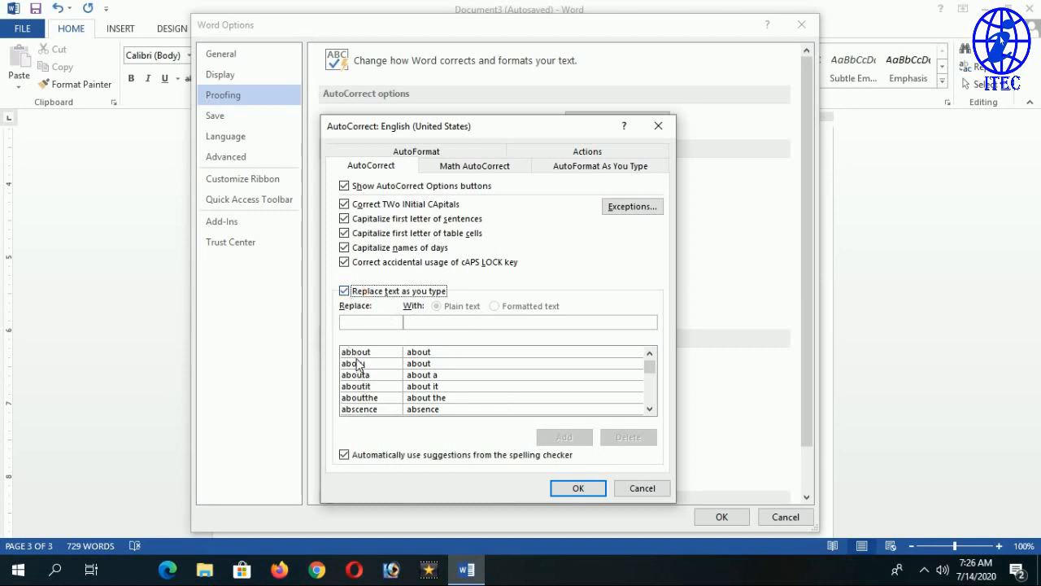
click(579, 488)
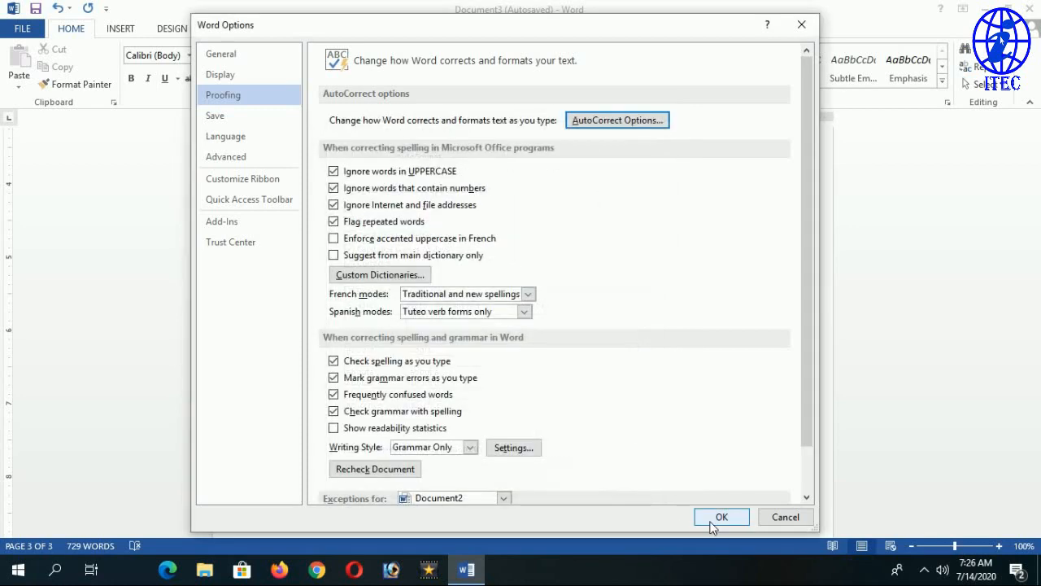
Type 'abbout' below Computer so it autocorrects to About, then start a new line.
click(722, 517)
text(abb)
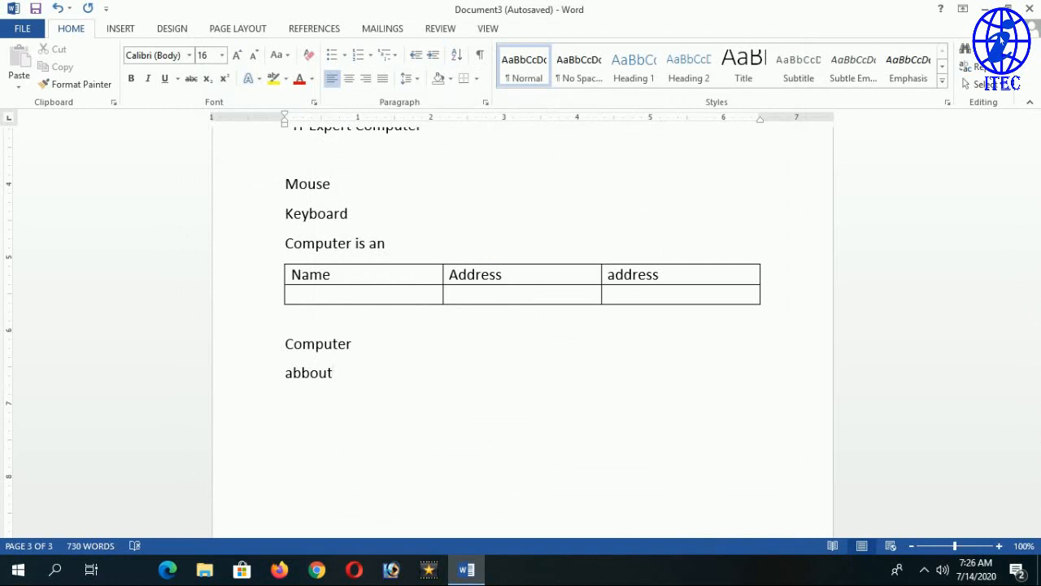
text(out)
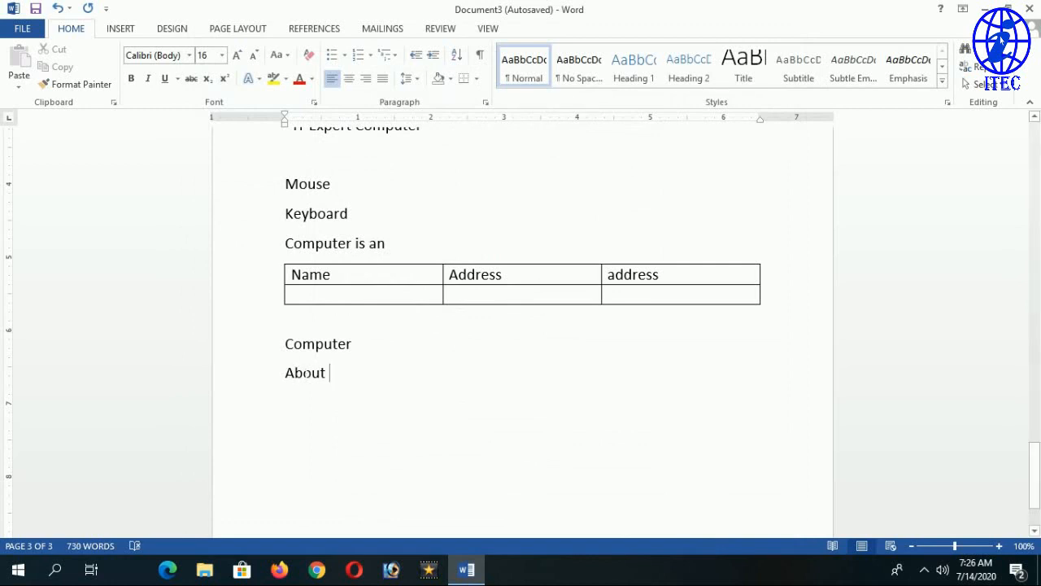
key(Return)
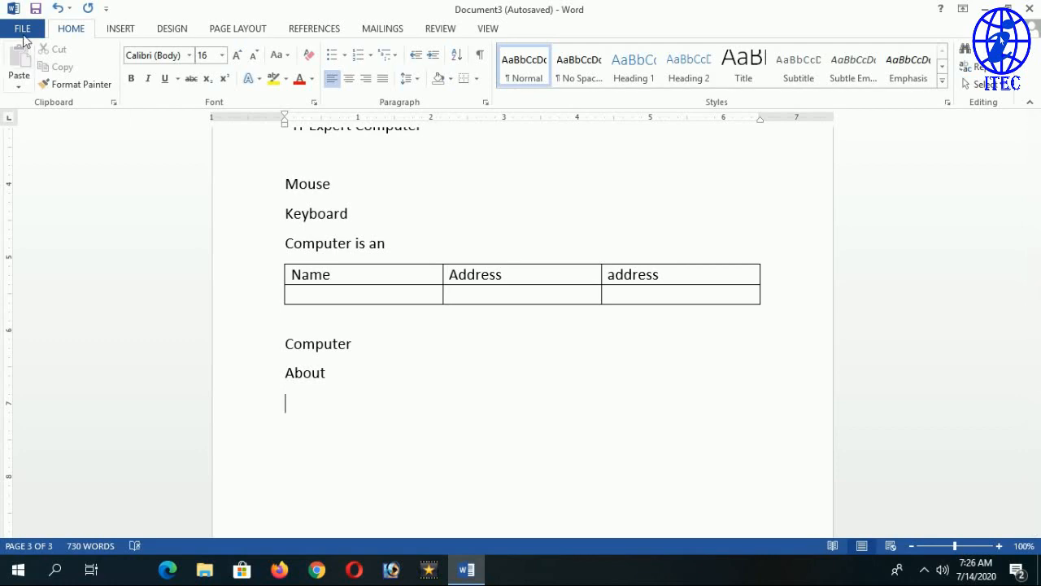
Return to the Proofing page of Word Options.
click(22, 29)
click(59, 425)
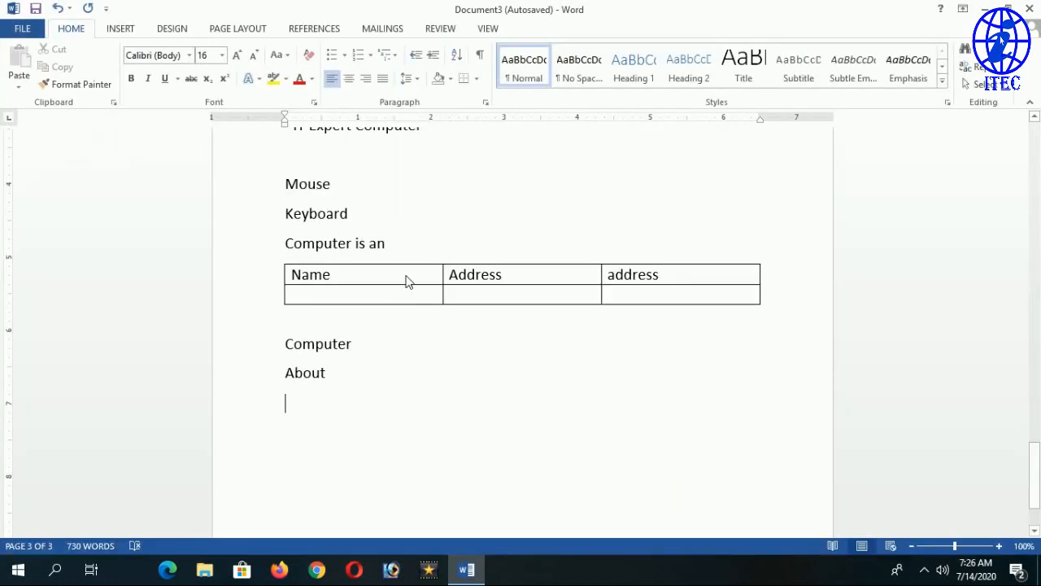
click(248, 96)
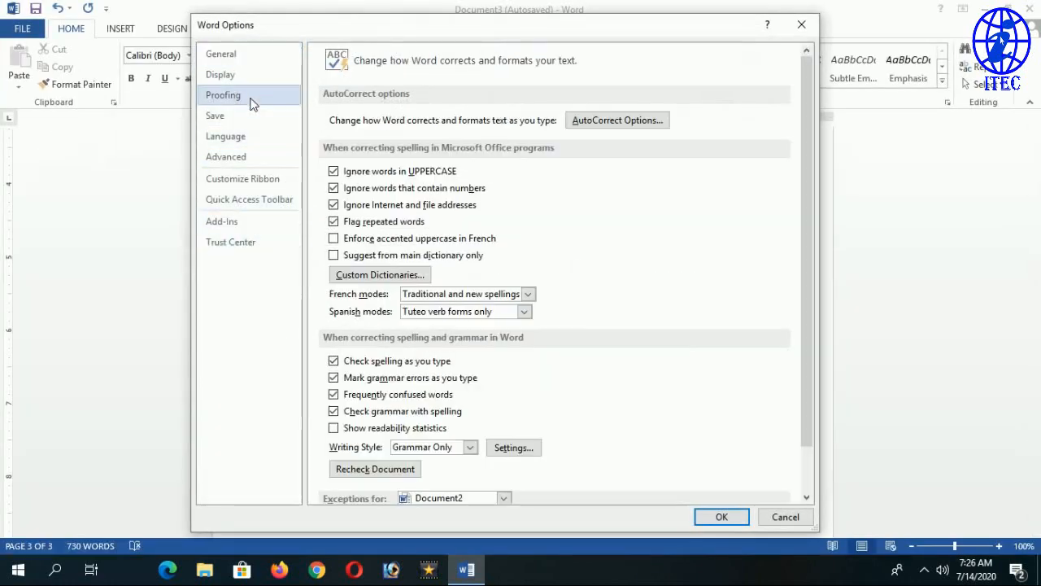
Close the AutoCorrect and Word Options windows unchanged, then type (c) below About for ©.
click(586, 122)
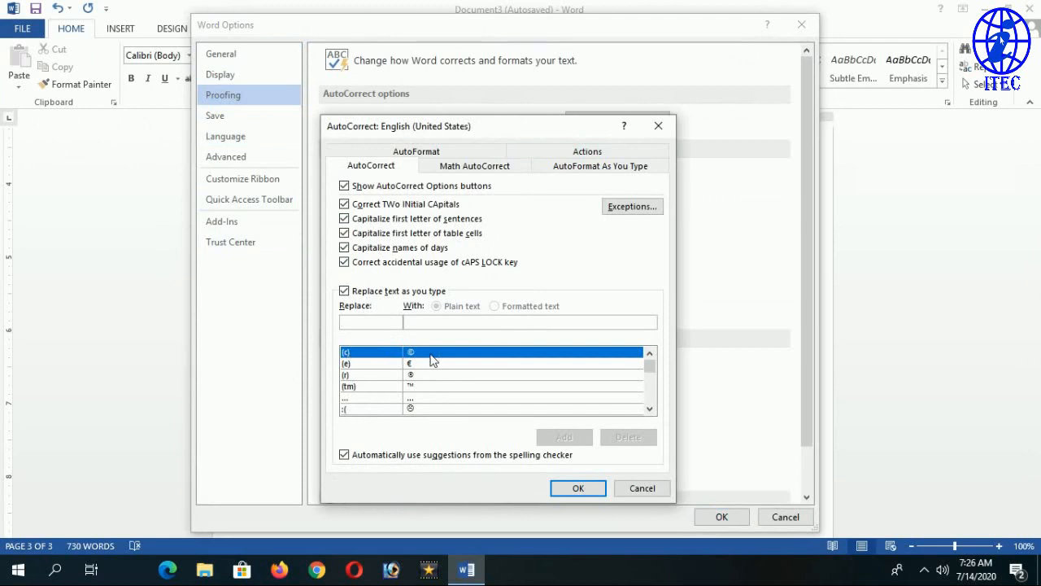
click(635, 488)
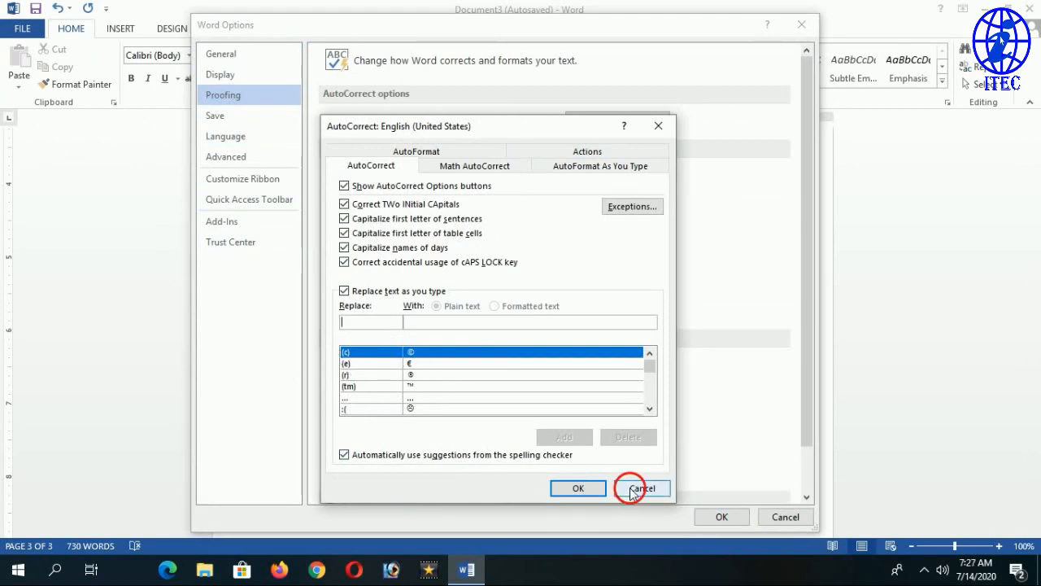
drag(660, 26, 904, 400)
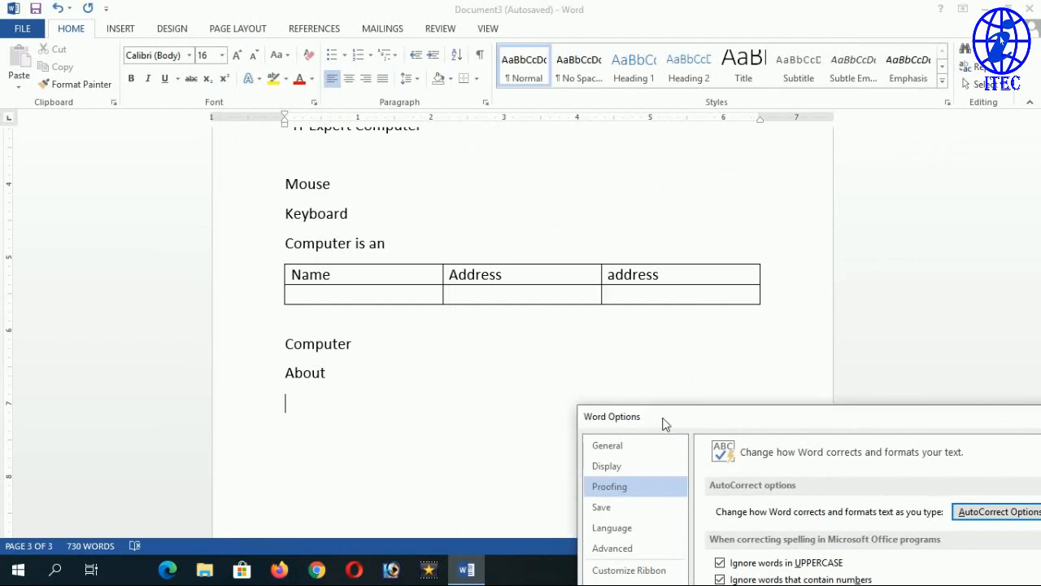
drag(667, 423, 416, 295)
click(937, 289)
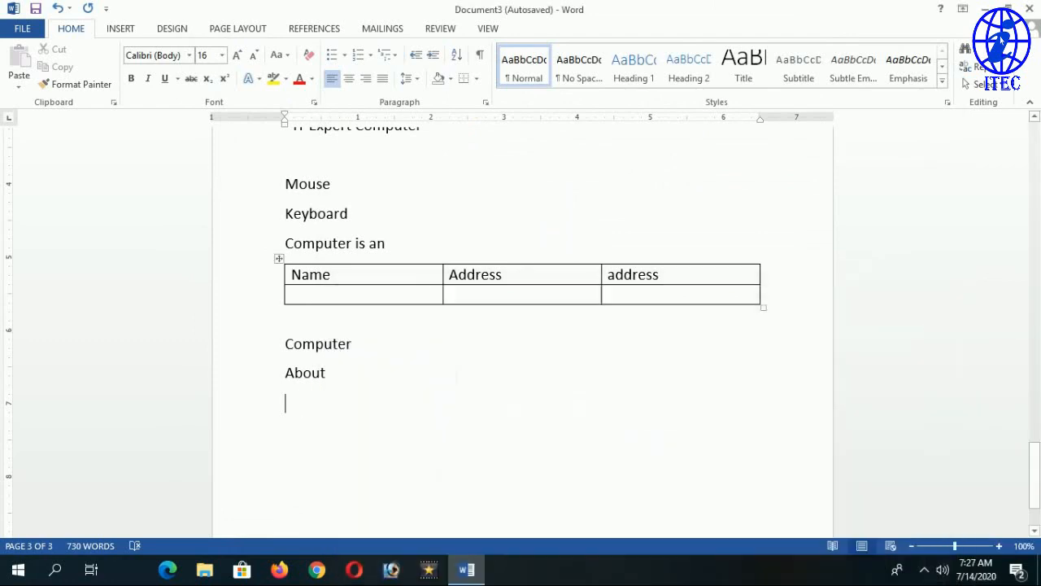
text(()
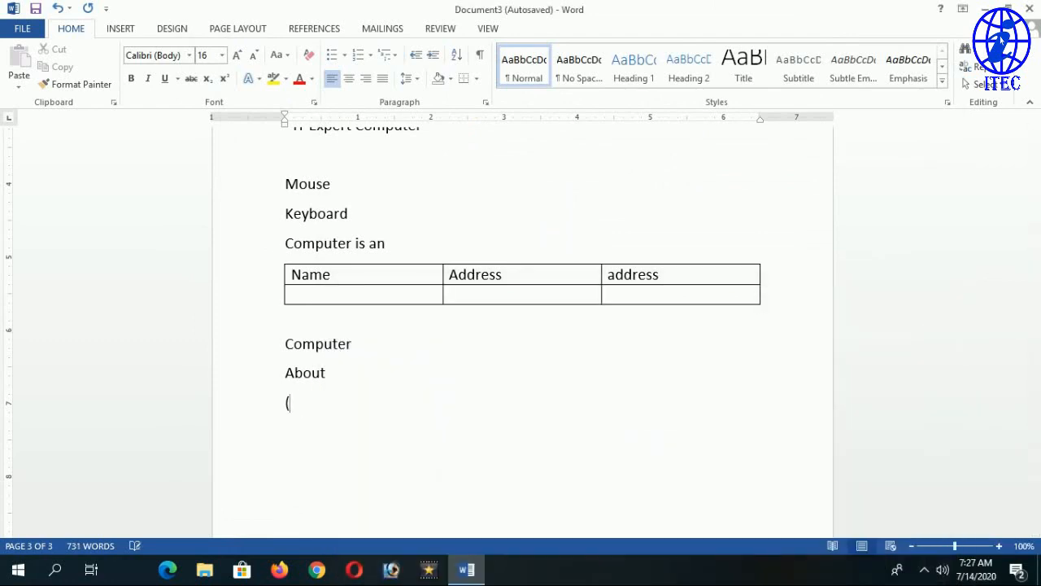
text(c))
Open AutoCorrect options and toggle 'Replace text as you type' off and on, leaving it on.
click(21, 29)
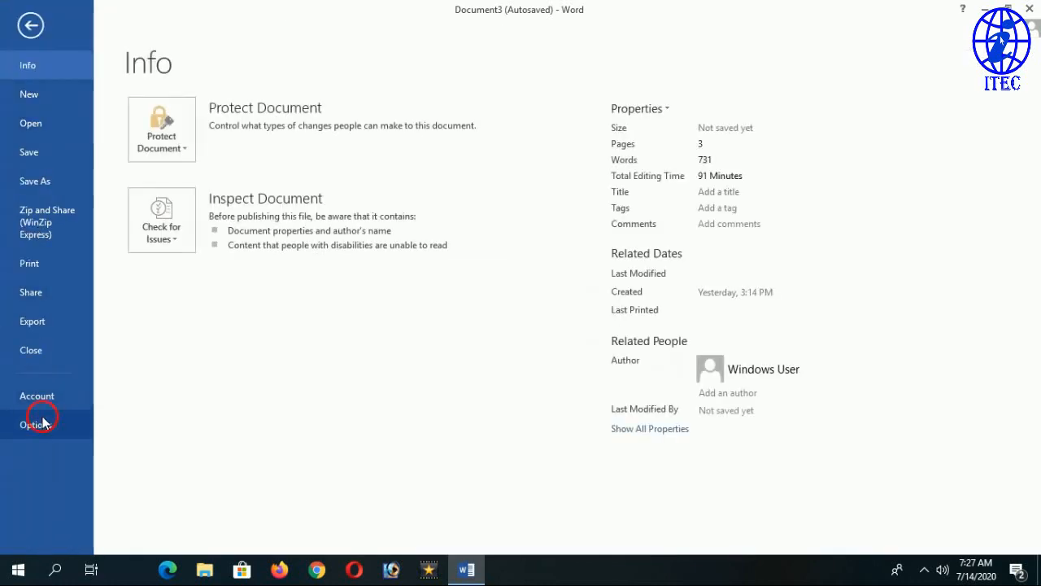
key(Escape)
click(431, 110)
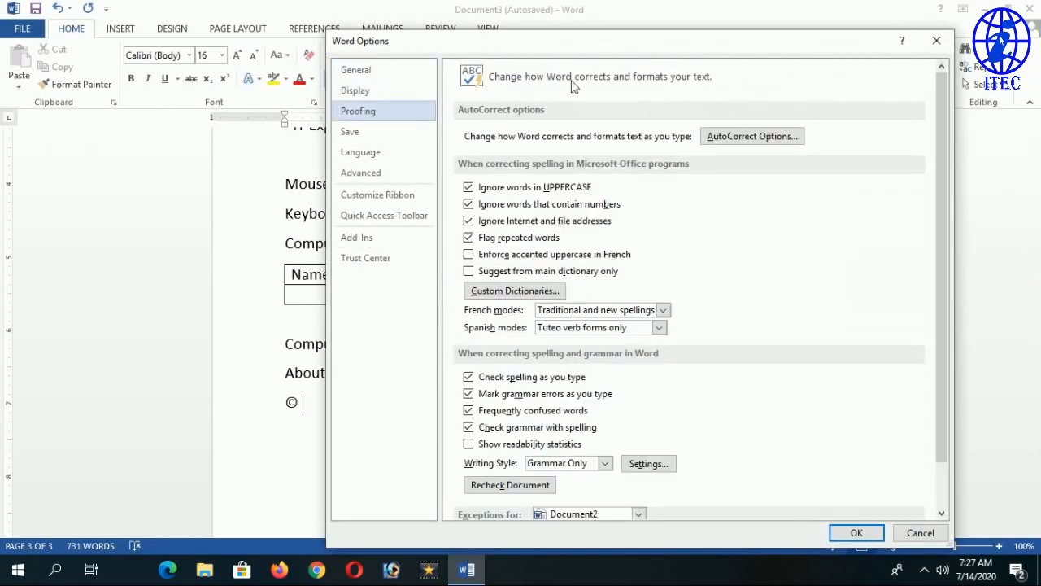
drag(724, 50, 485, 51)
click(508, 136)
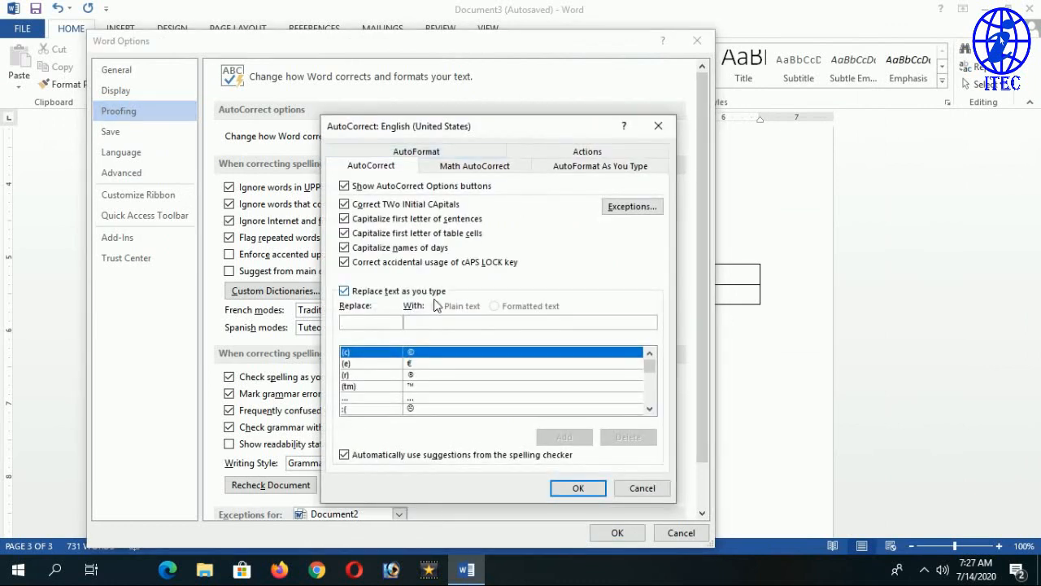
click(345, 290)
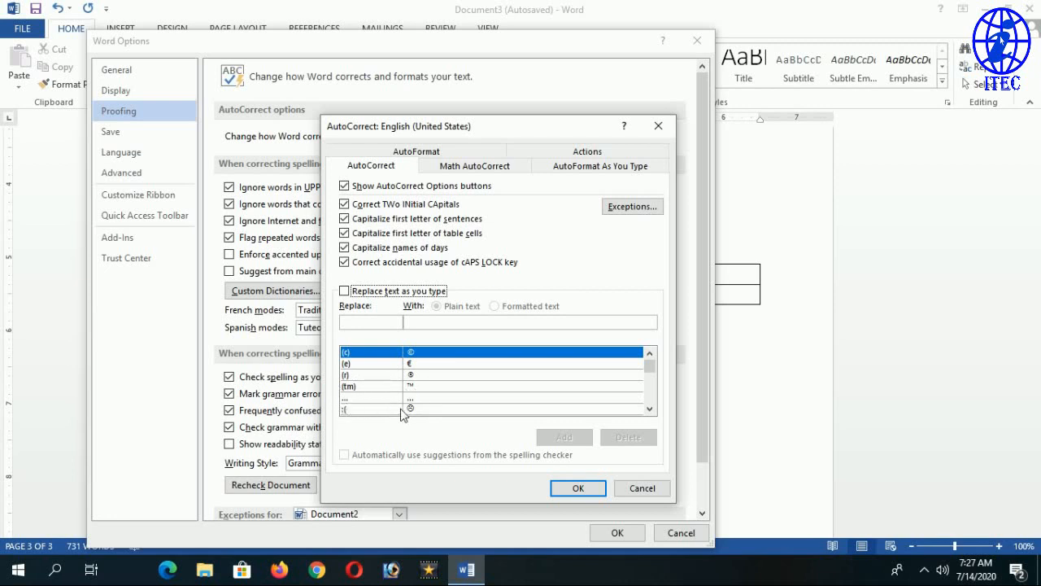
drag(652, 369, 652, 407)
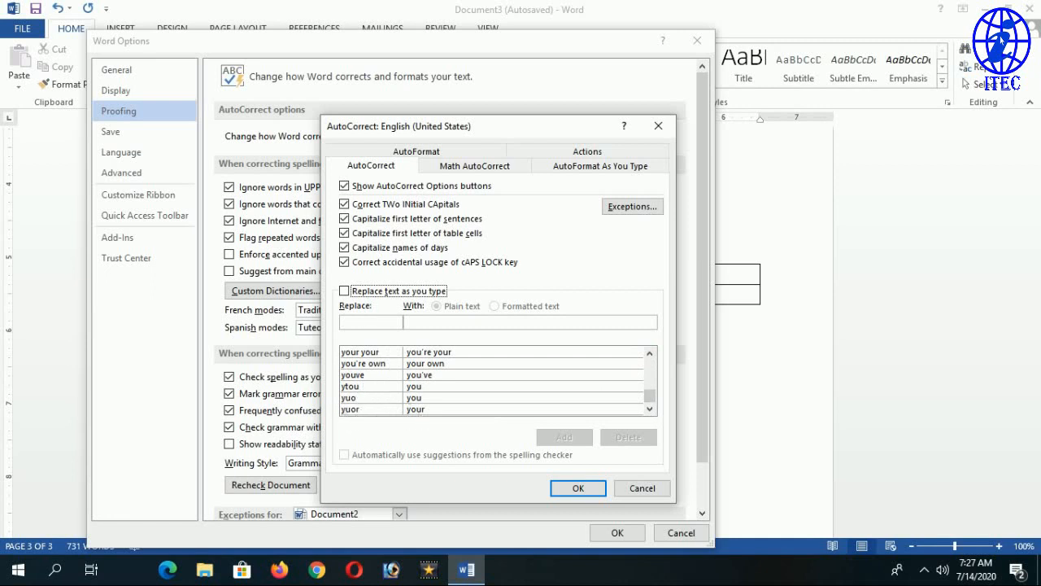
click(355, 294)
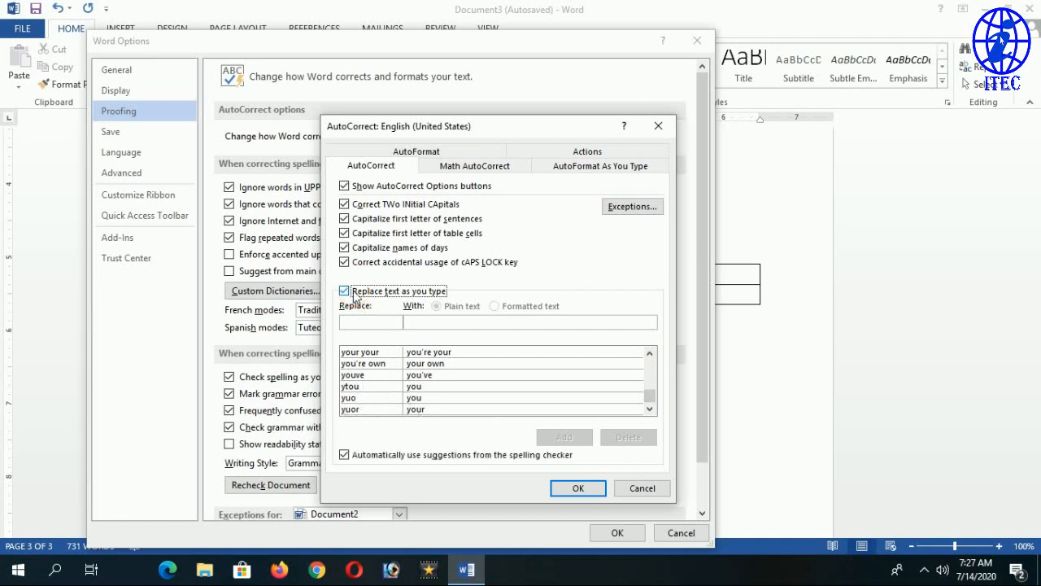
click(355, 295)
click(355, 295)
Add an AutoCorrect entry replacing one name with another, and close both dialogs with OK.
click(362, 323)
text(Ram)
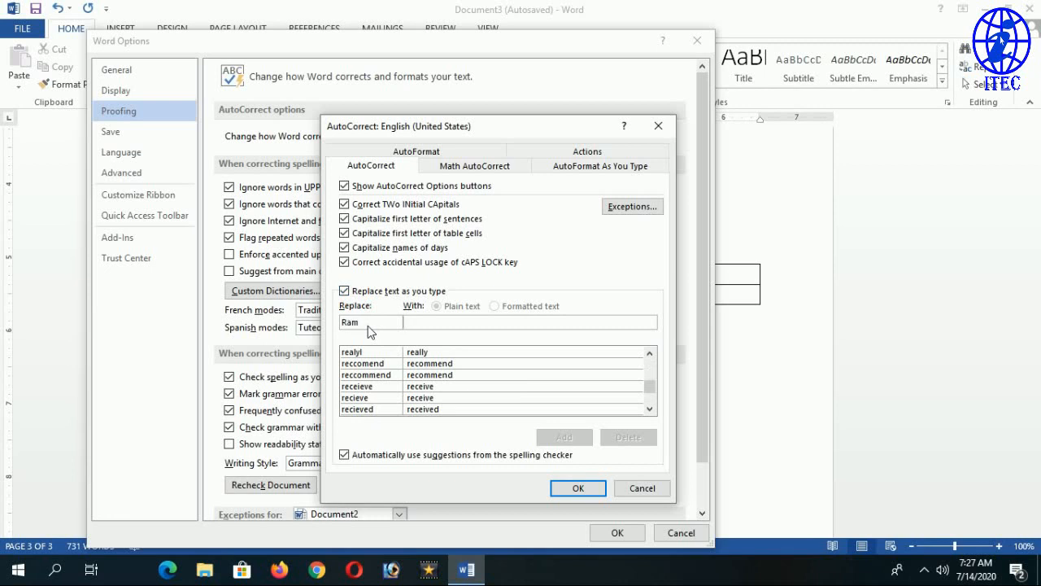
text(Shyam)
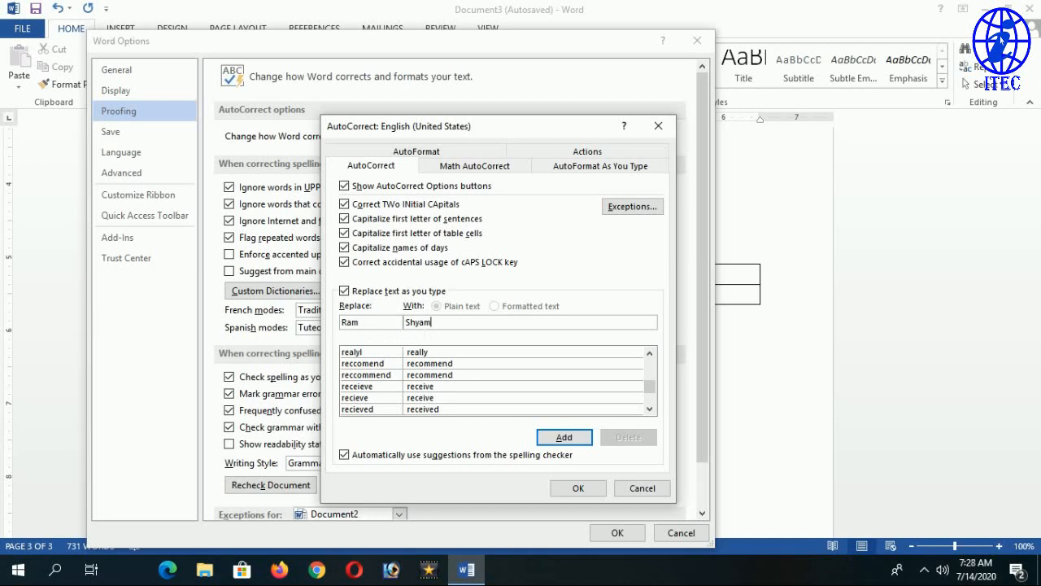
click(564, 437)
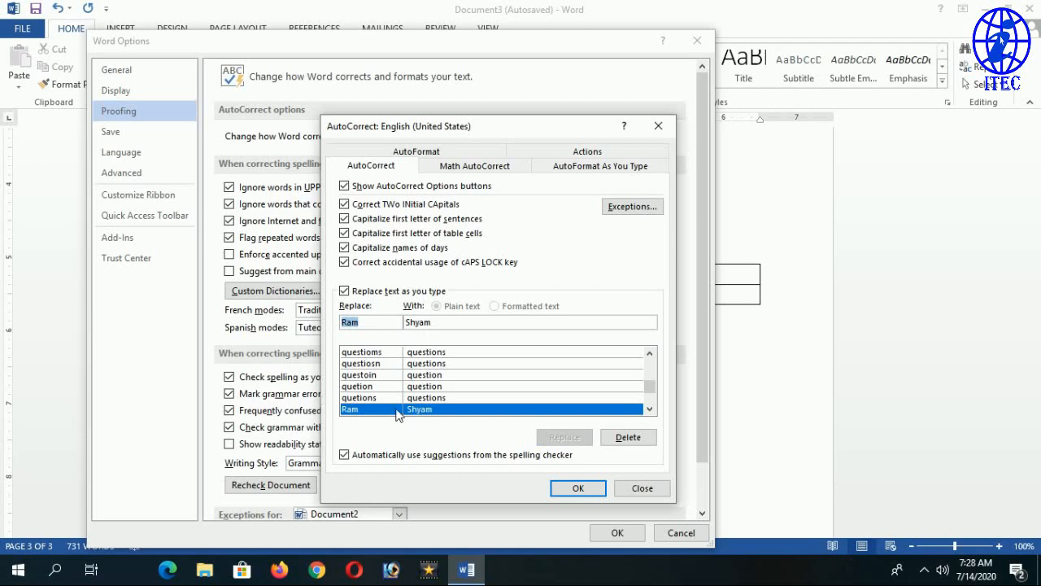
click(573, 488)
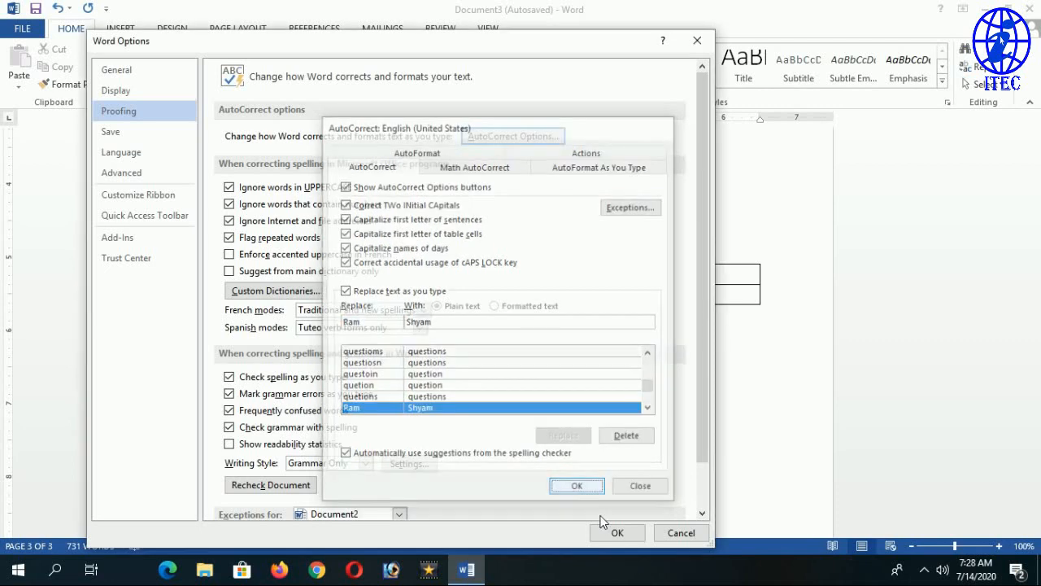
click(616, 532)
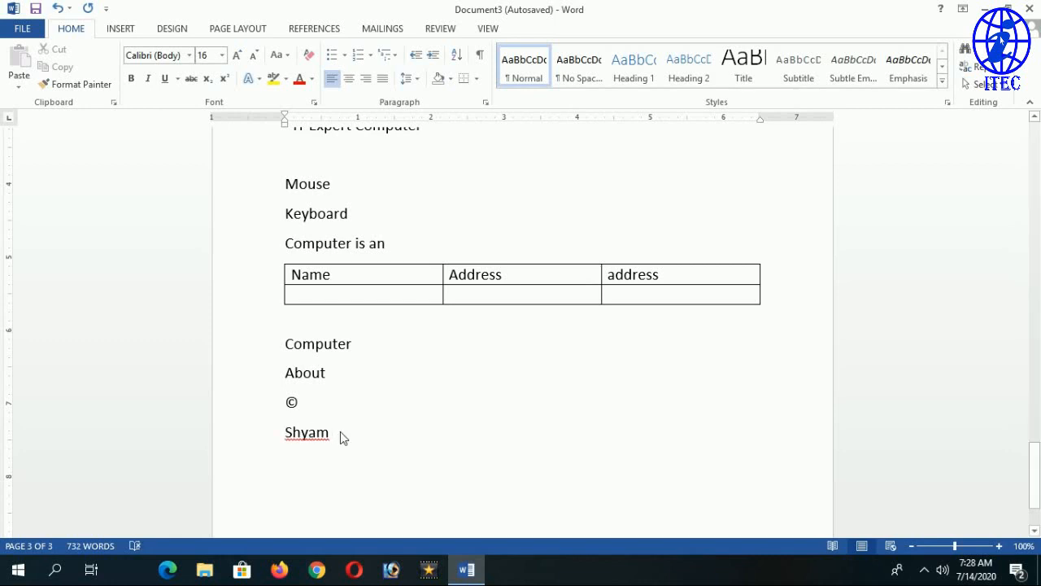
Type the name on a new line to see it replaced, then turn off 'Replace text as you type'.
key(Return)
text(Ram)
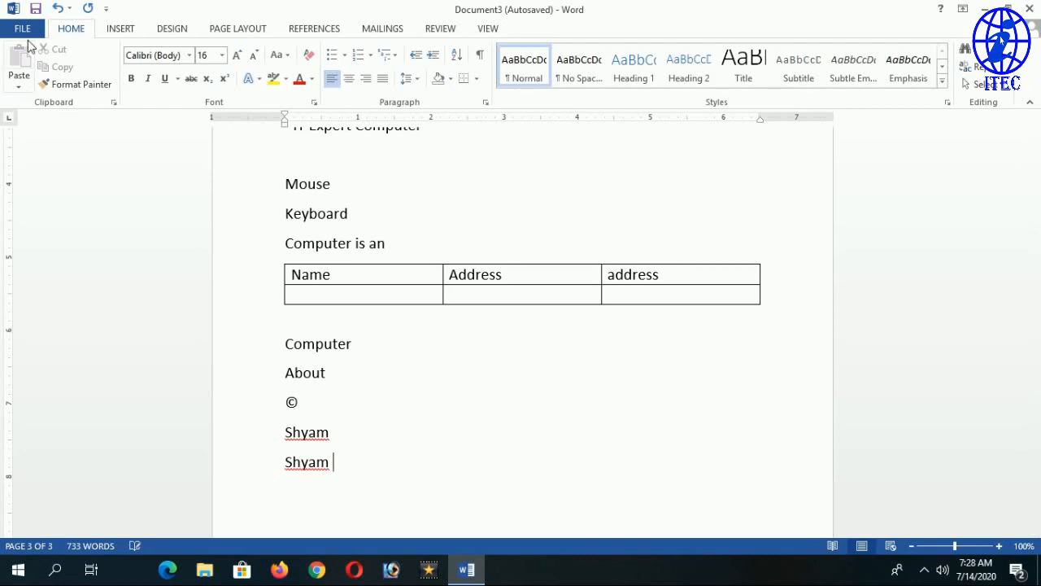
click(22, 28)
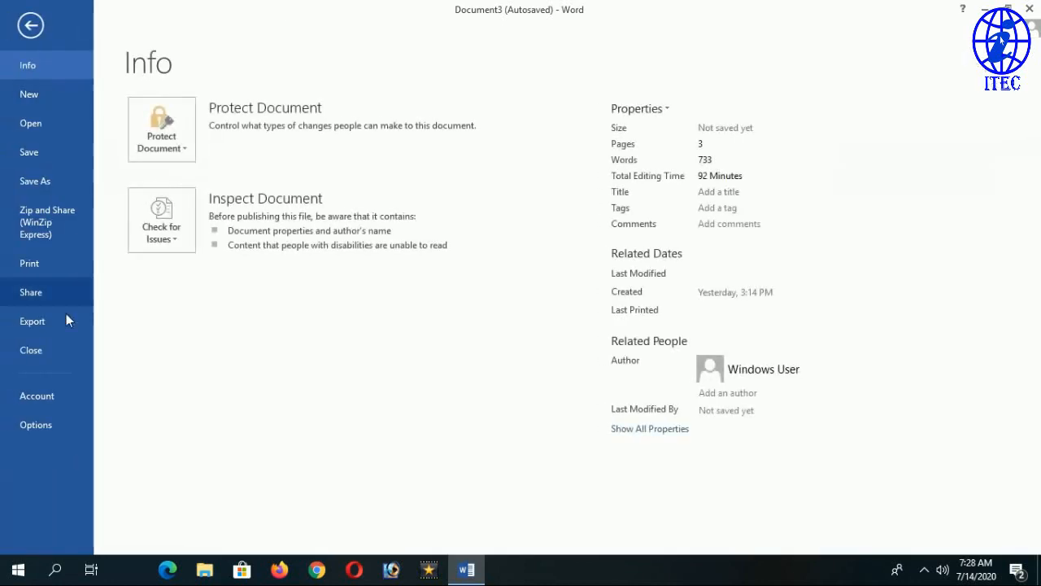
click(43, 426)
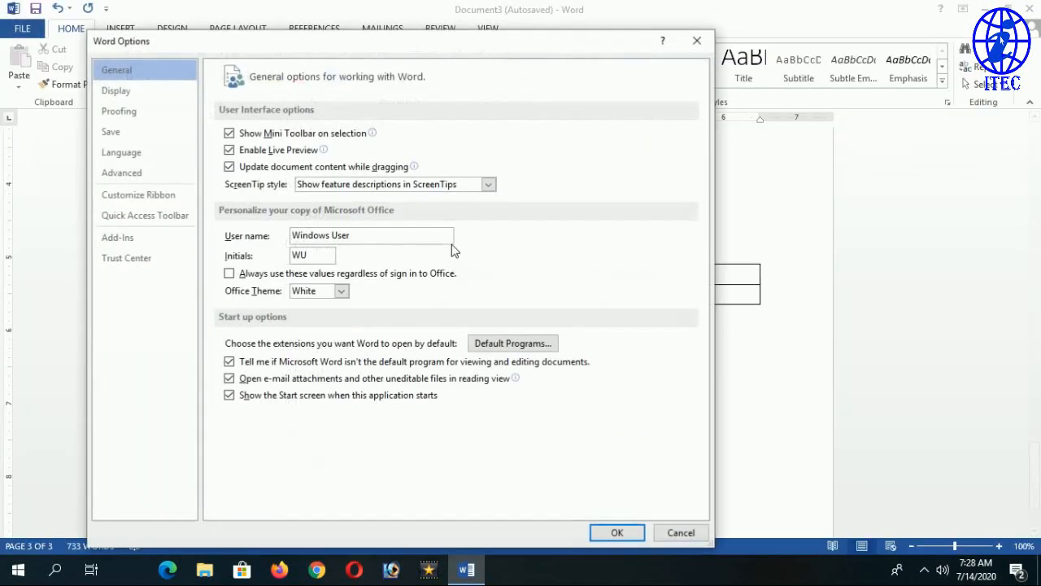
click(130, 111)
click(521, 140)
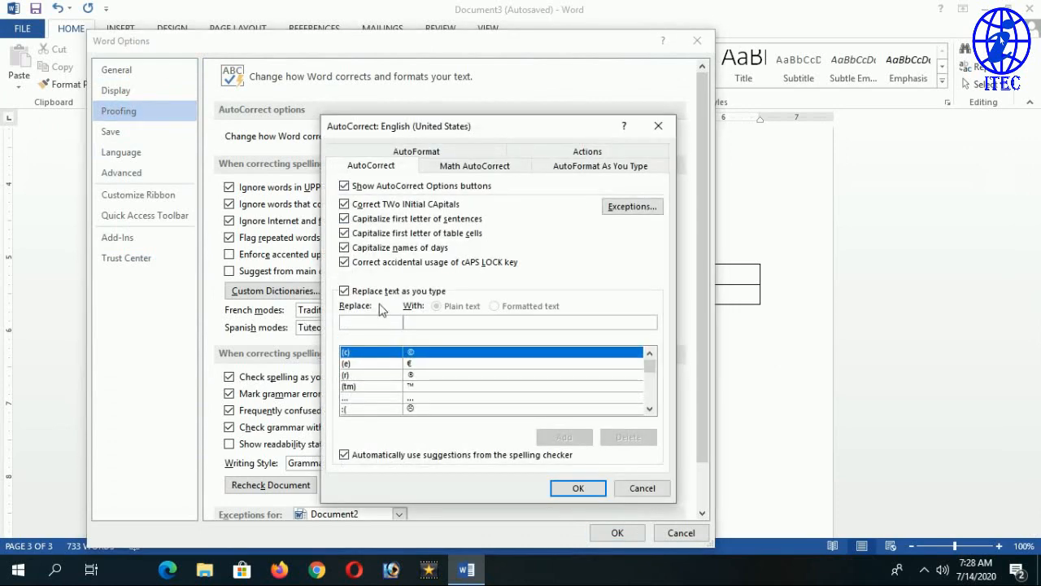
click(380, 291)
click(578, 488)
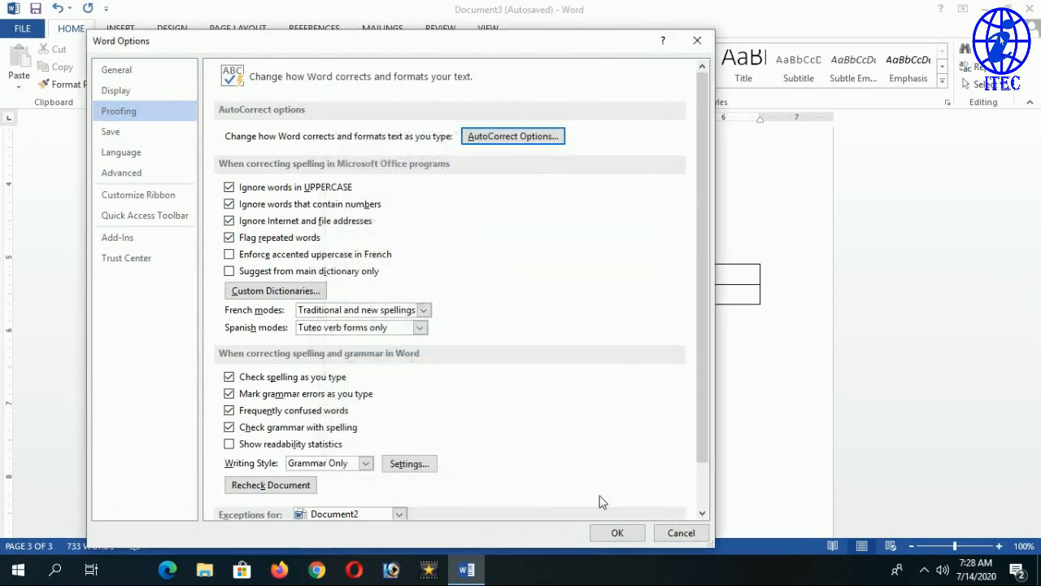
click(617, 533)
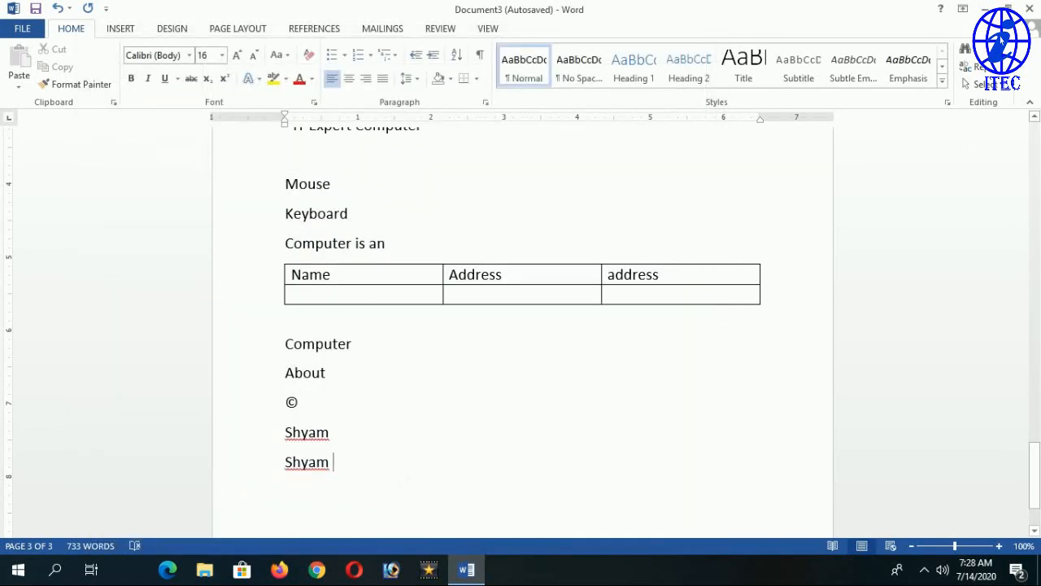
On a new line type the name followed by (c), now left unreplaced, and open File.
key(Return)
text(Ram)
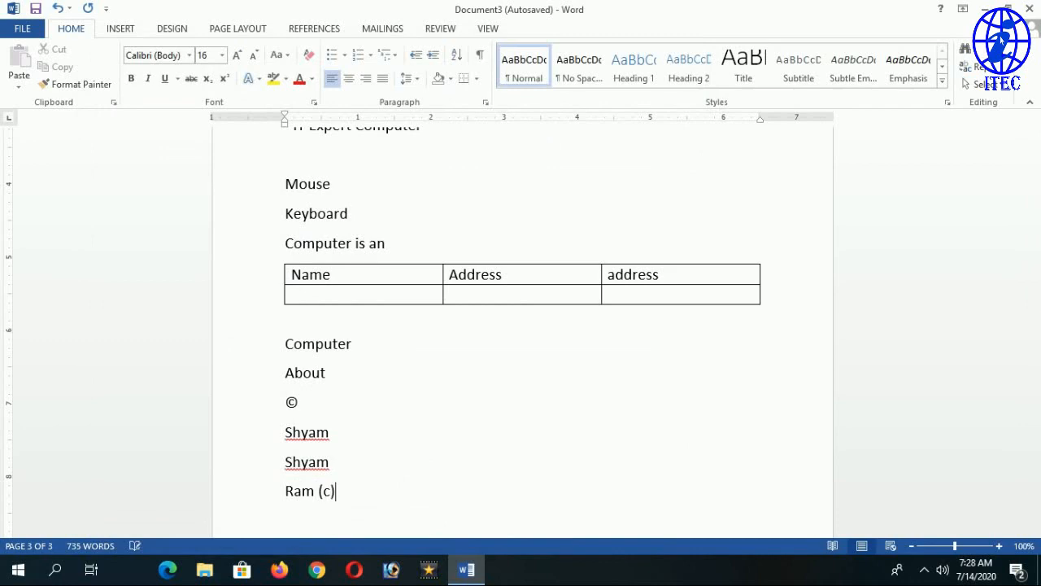
text( (c))
click(22, 28)
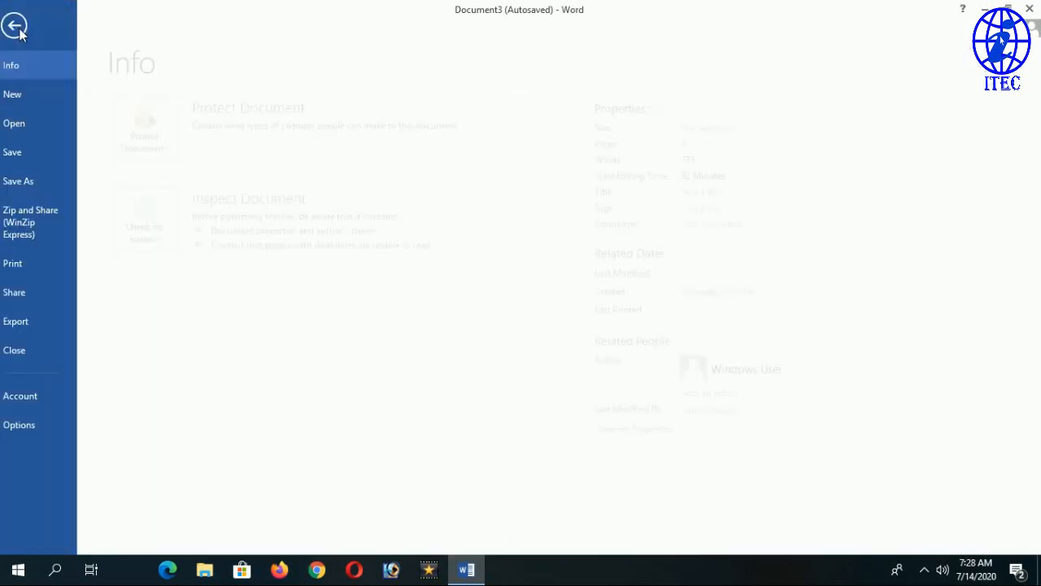
Re-enable 'Replace text as you type', find the custom name entry and delete it.
click(36, 424)
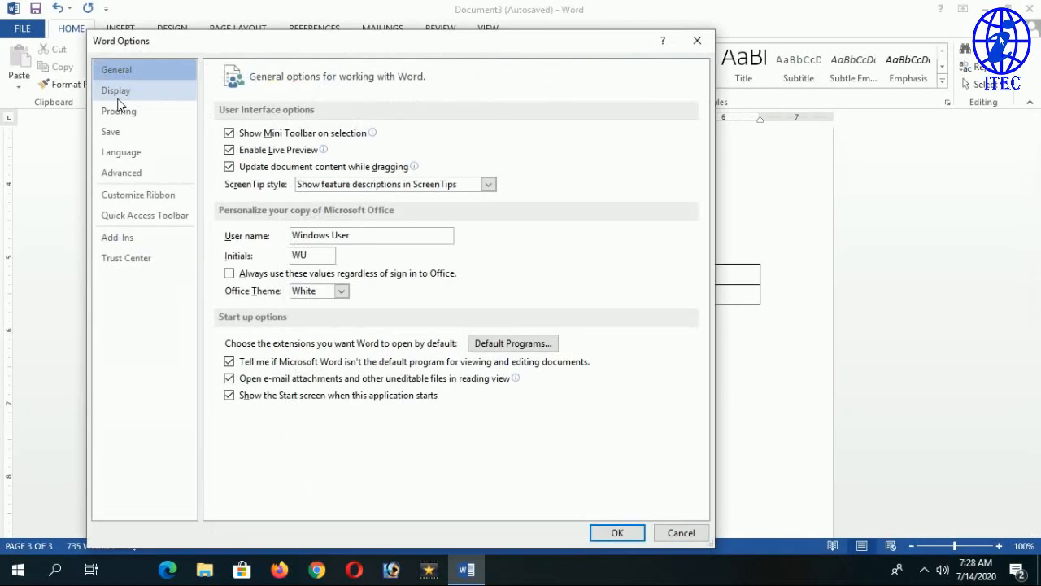
click(132, 112)
click(514, 136)
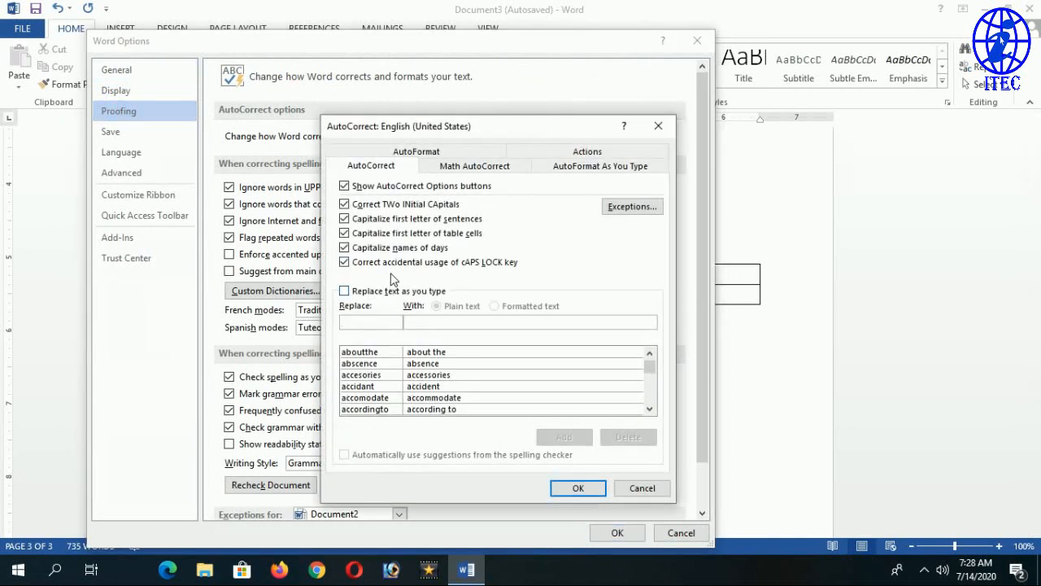
click(357, 293)
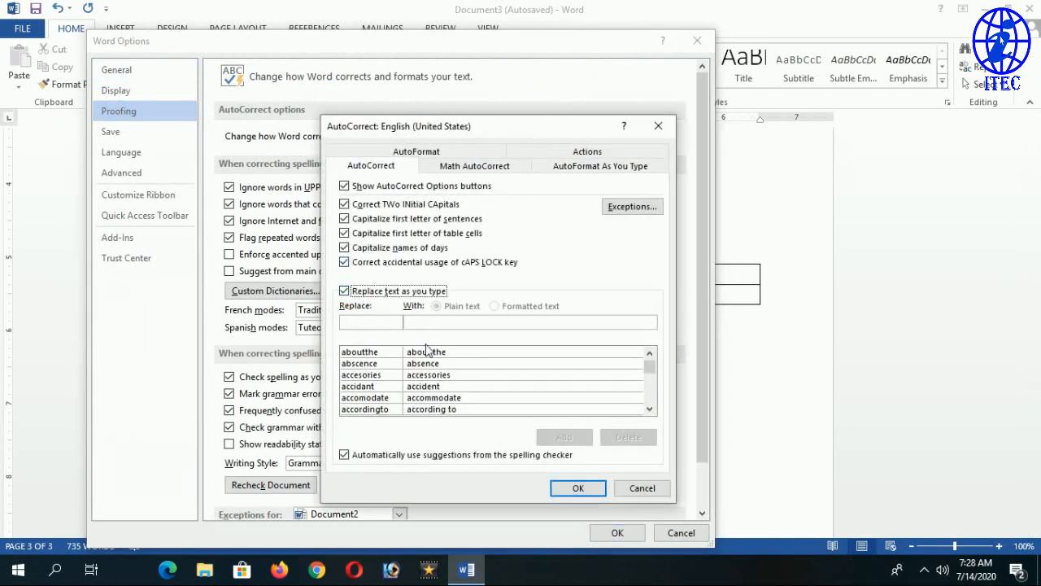
click(362, 322)
text(r)
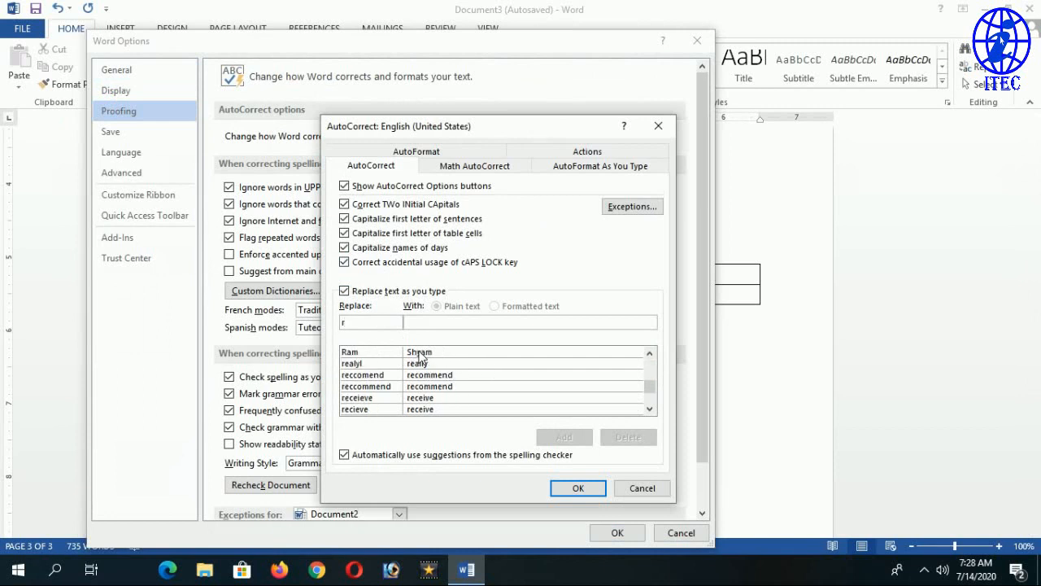
click(362, 353)
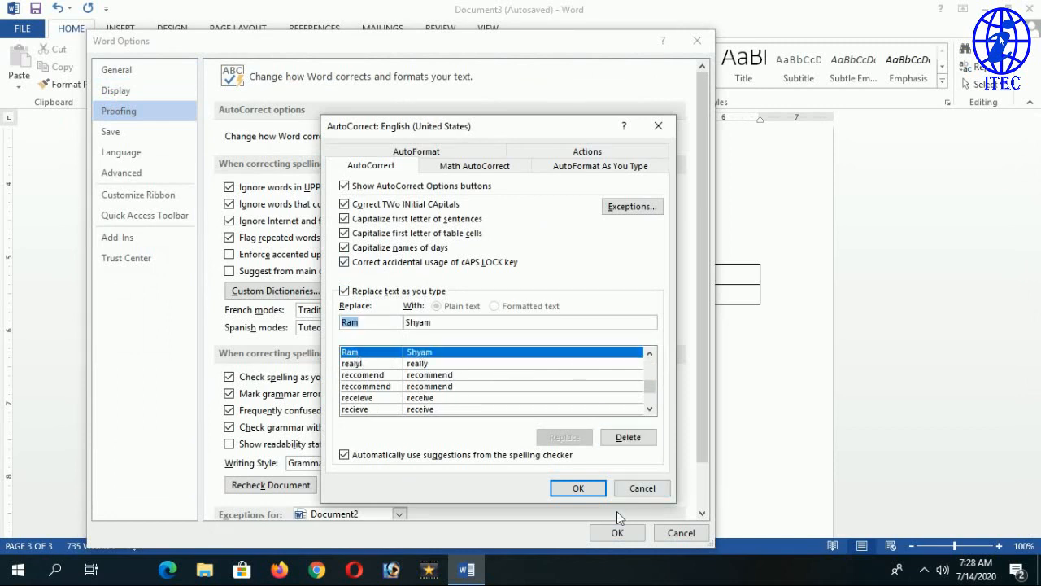
click(628, 437)
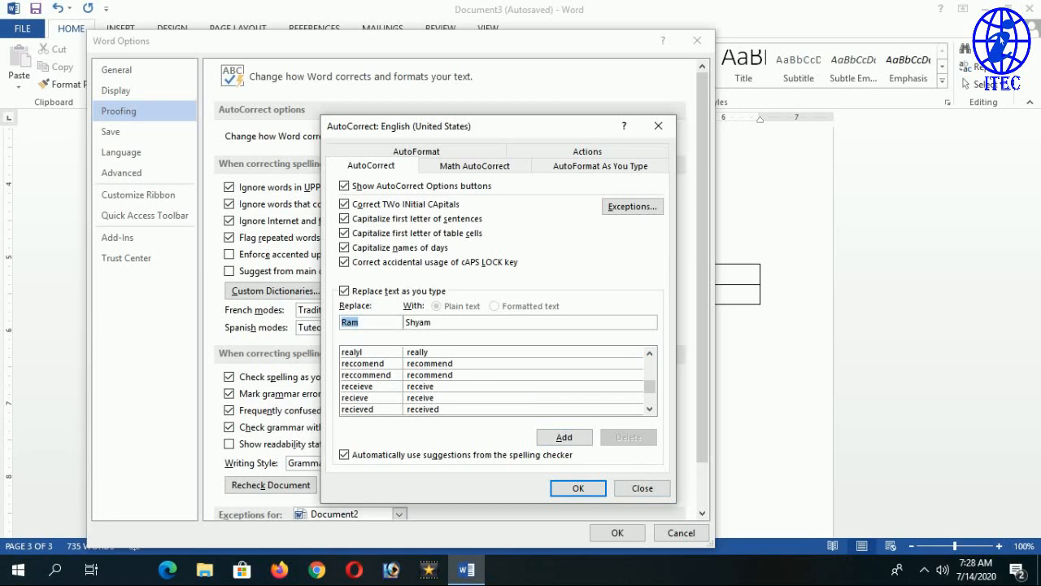
Turn 'Replace text as you type' off again and clear the Replace and With fields.
click(344, 290)
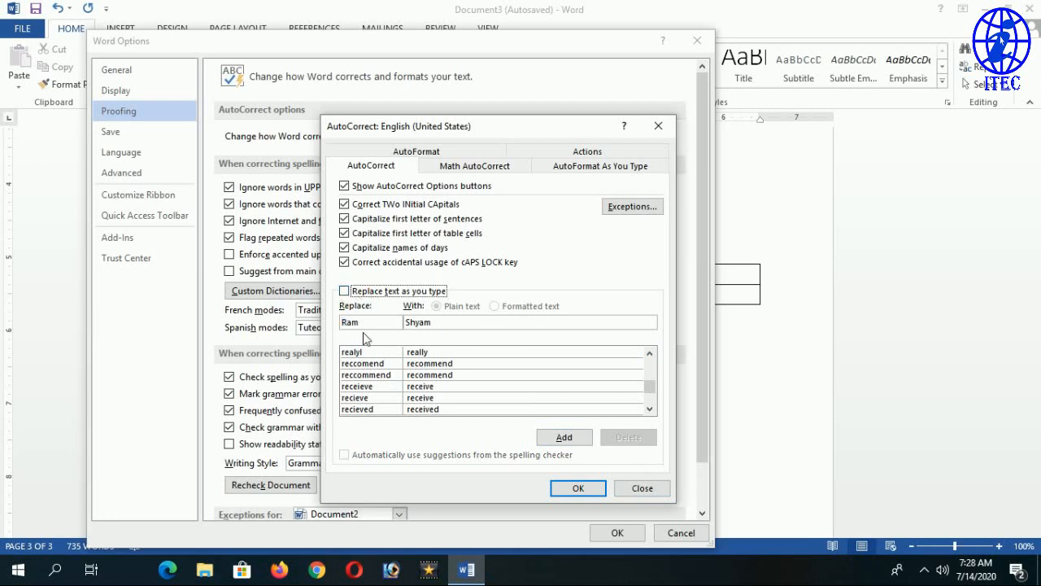
double_click(418, 322)
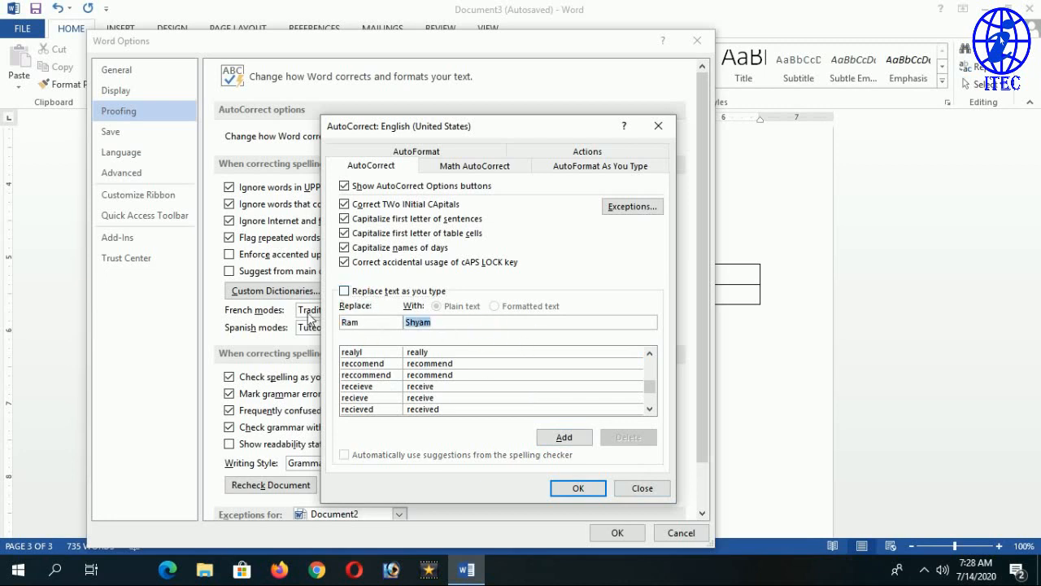
key(BackSpace)
double_click(350, 322)
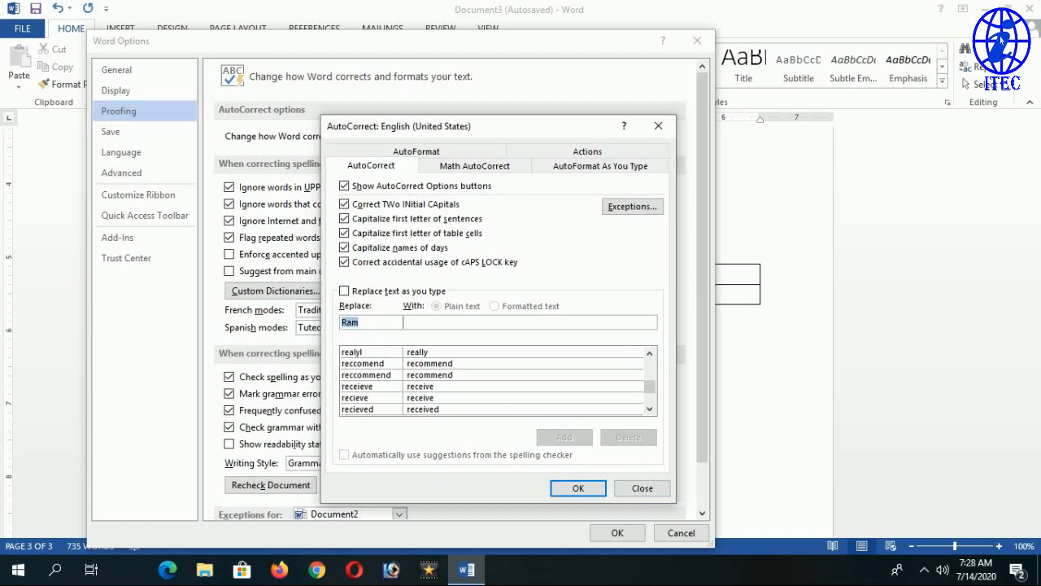
key(BackSpace)
Show the Math AutoCorrect tab and scroll its symbol list to shortcuts like \bra and \cap.
click(611, 171)
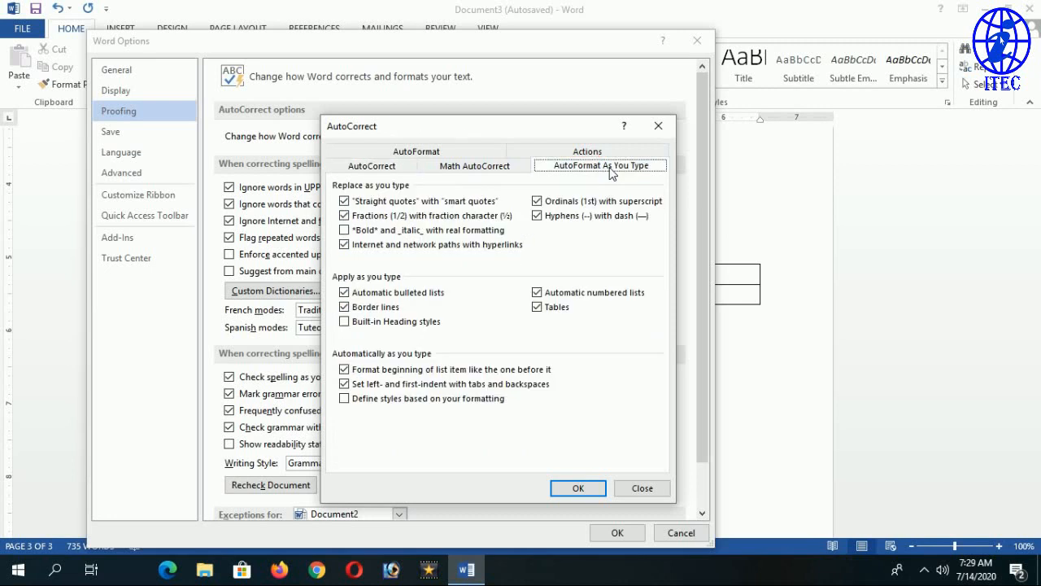
click(496, 166)
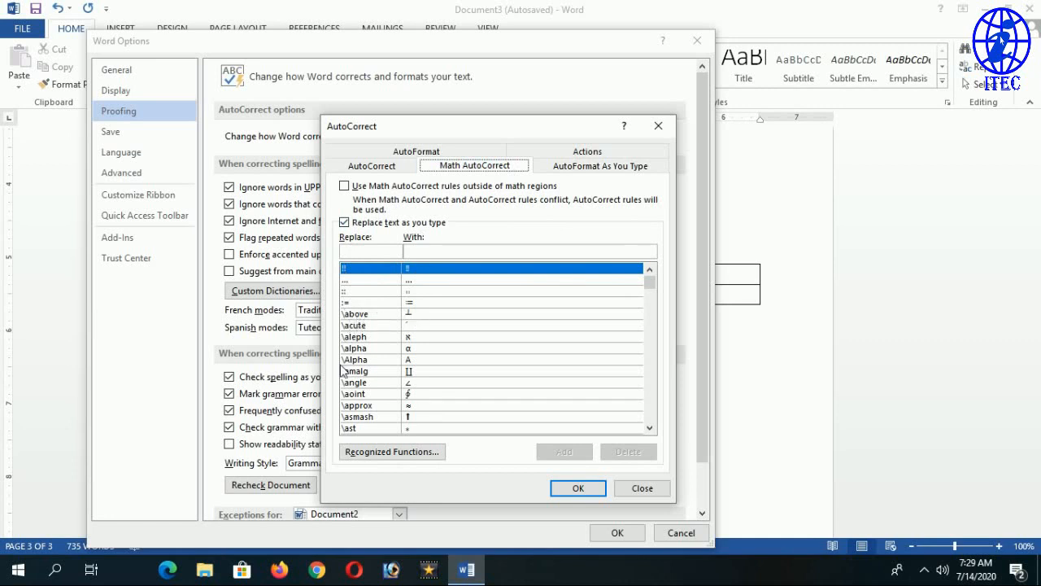
scroll(647, 288, down, 9)
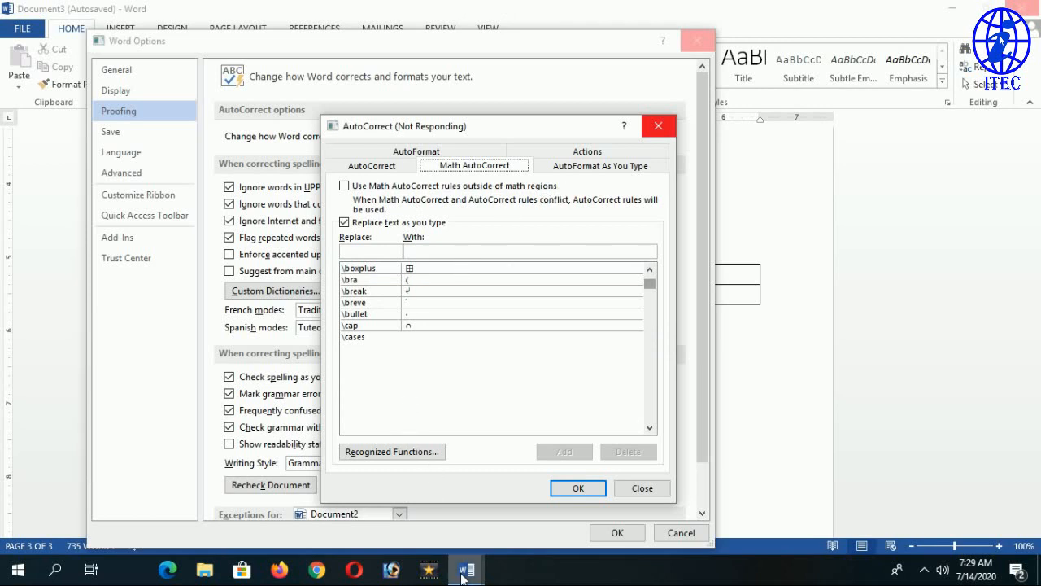
Close the unresponsive Word program through its 'not responding' dialog, leaving the Windows desktop.
mouse_move(464, 572)
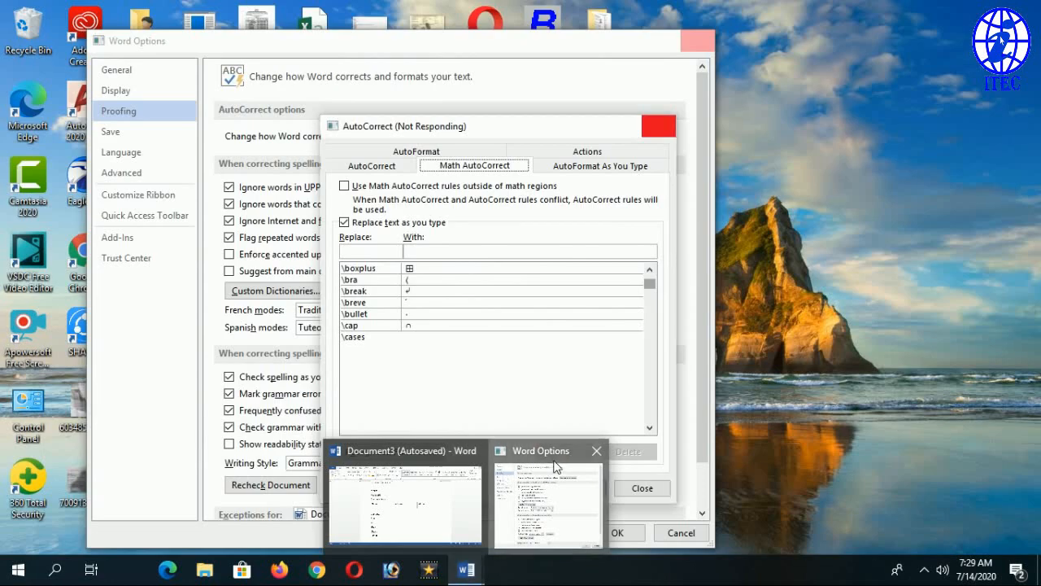
click(506, 476)
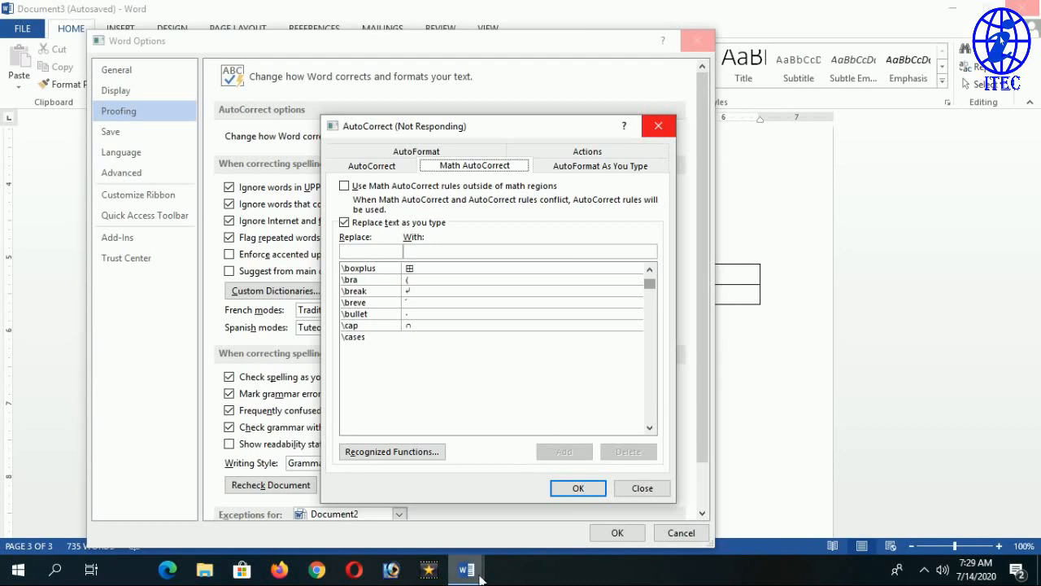
mouse_move(466, 570)
mouse_move(398, 508)
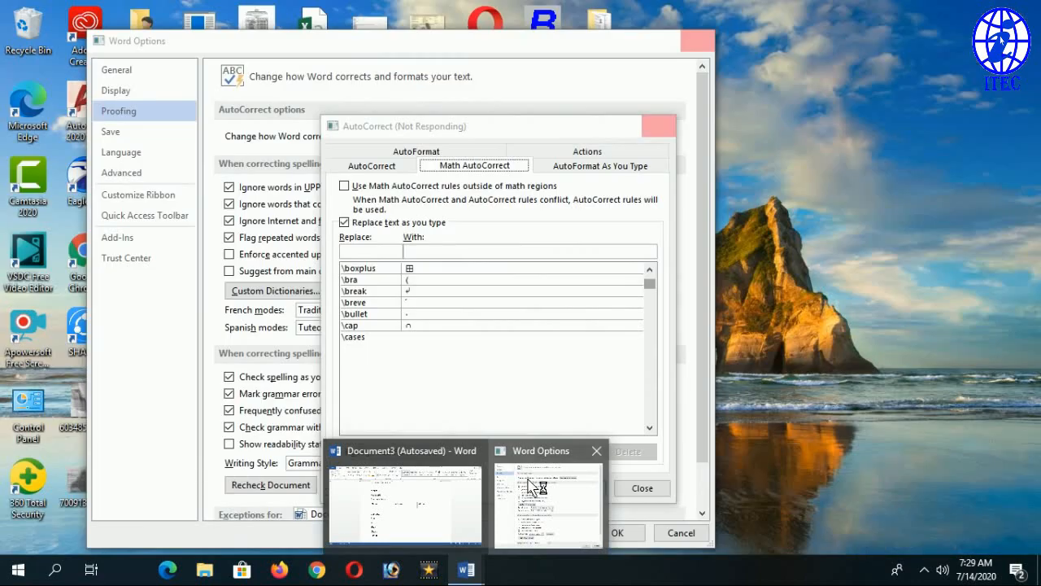
click(533, 485)
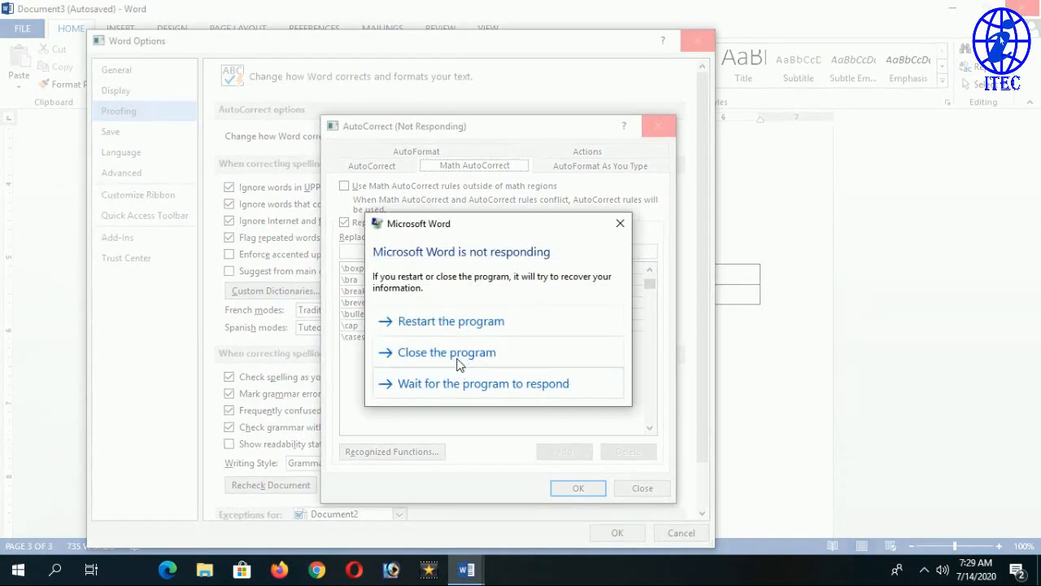
click(457, 362)
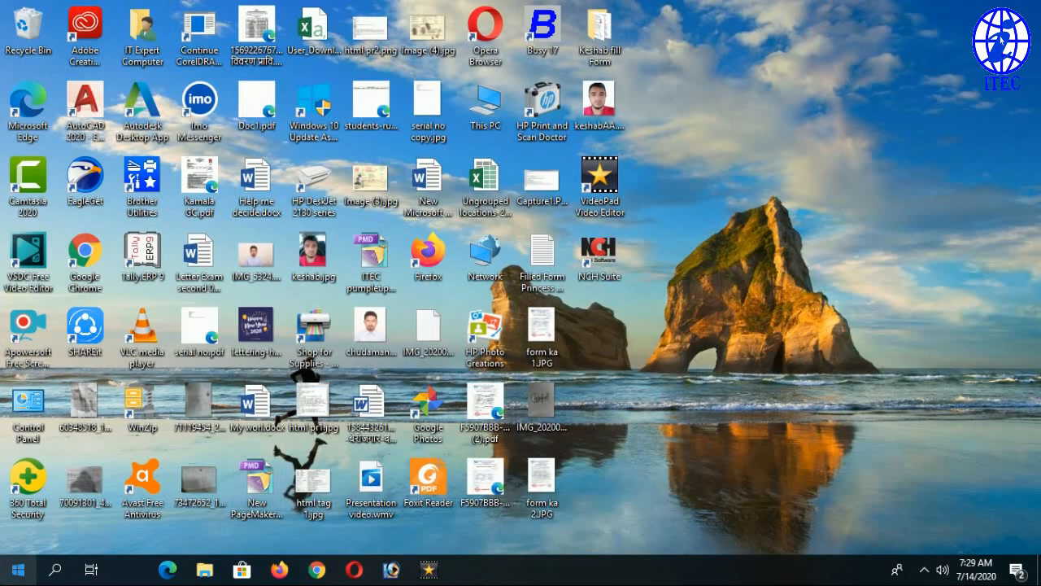
Launch Word 2013 again from the Start menu.
key(super)
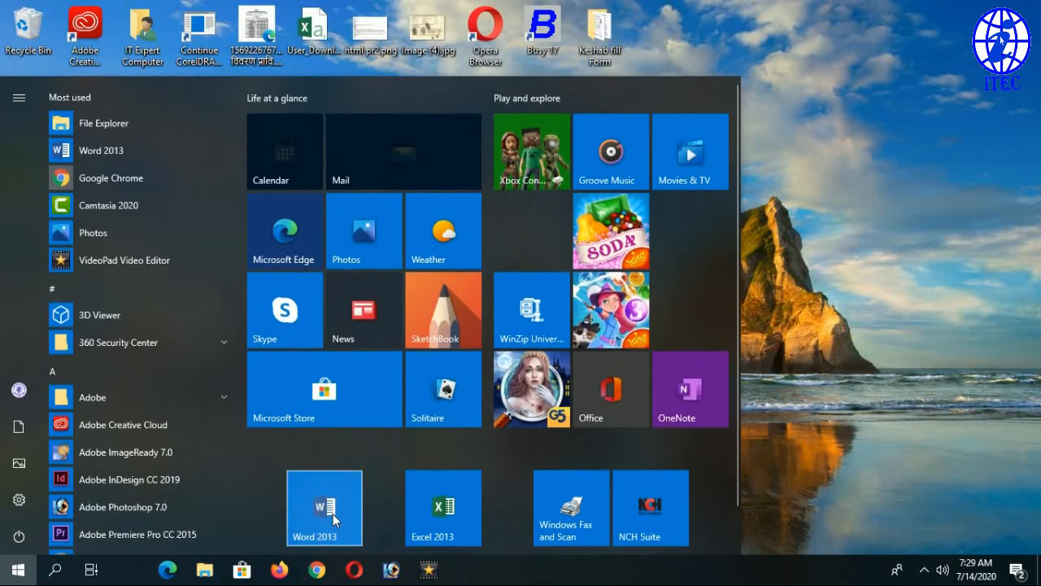
click(333, 513)
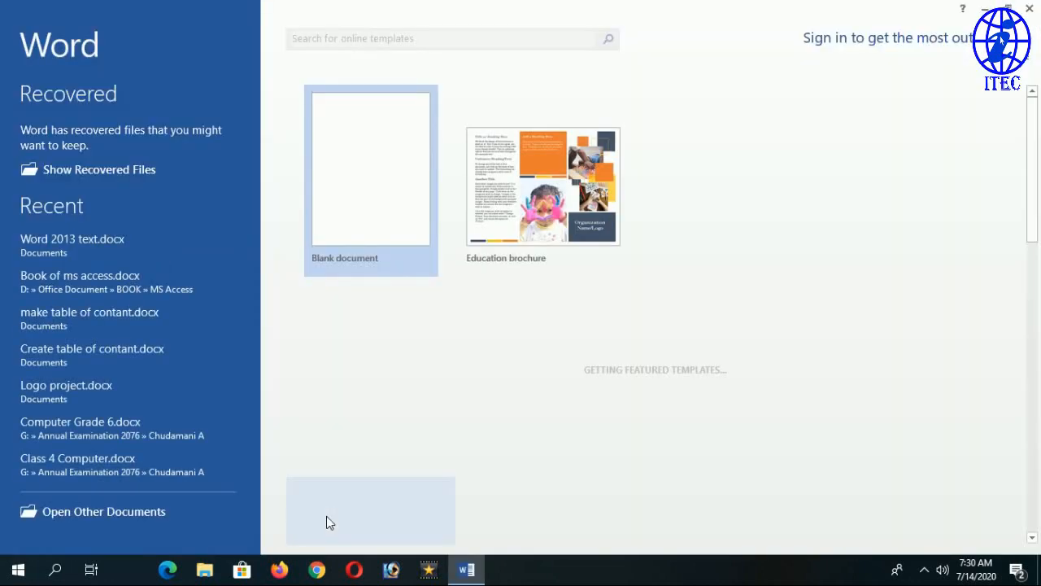
Open the recovered Document3 [Autosaved] from Document Recovery and close the recovery pane.
click(361, 206)
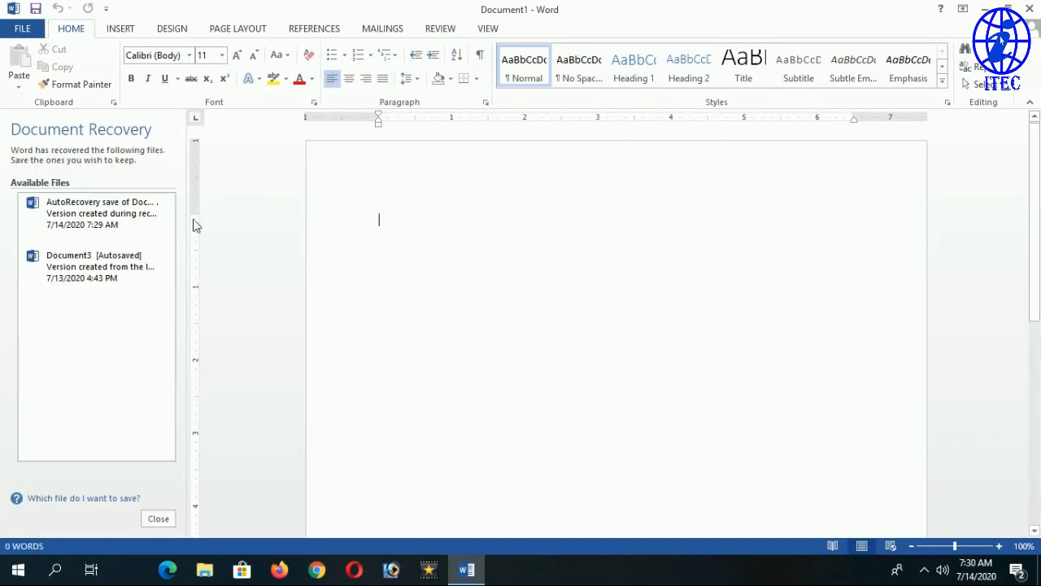
click(79, 281)
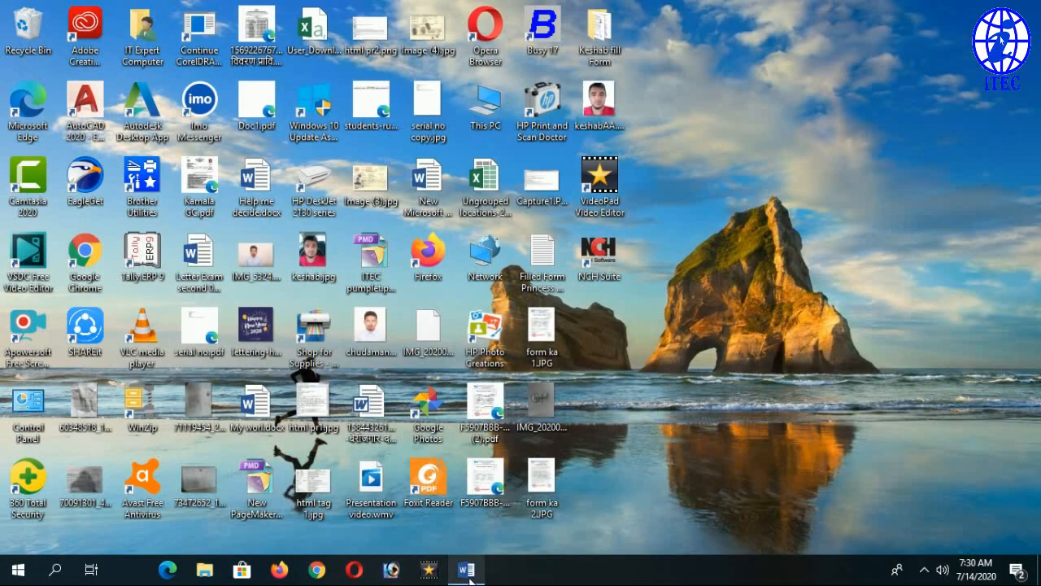
mouse_move(467, 569)
click(442, 499)
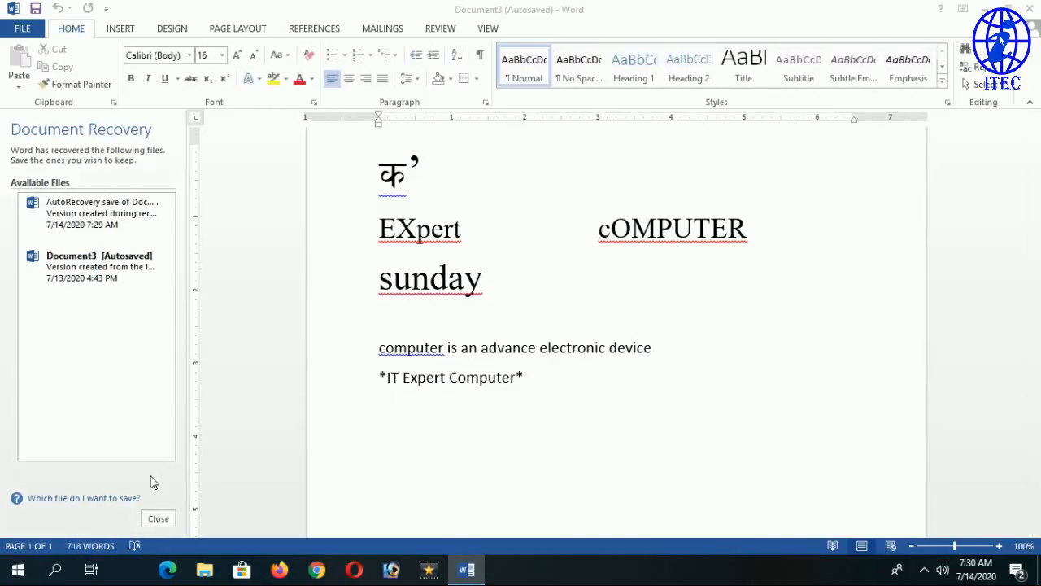
click(158, 518)
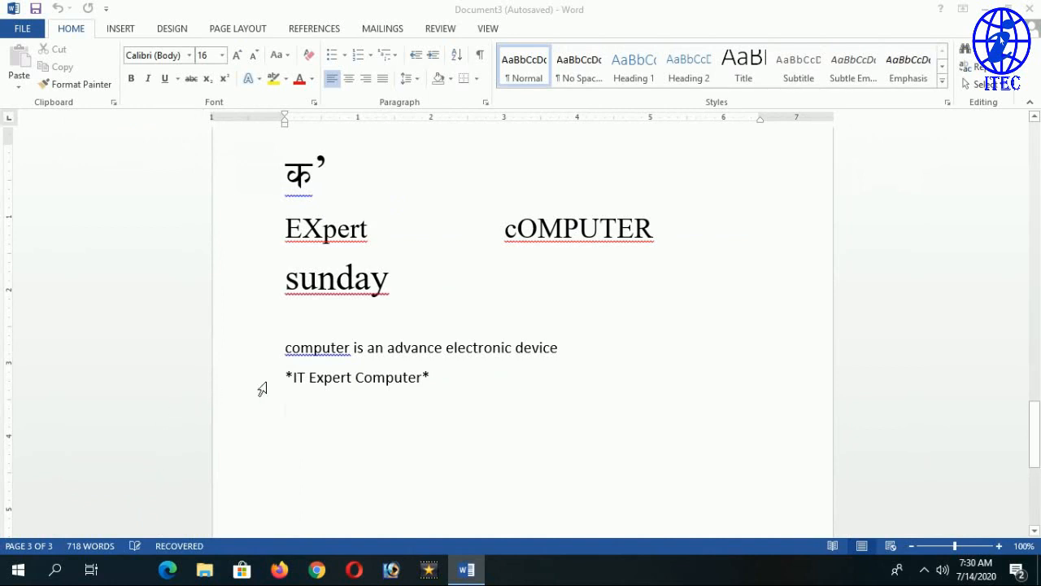
scroll(260, 388, up, 3)
scroll(521, 325, down, 3)
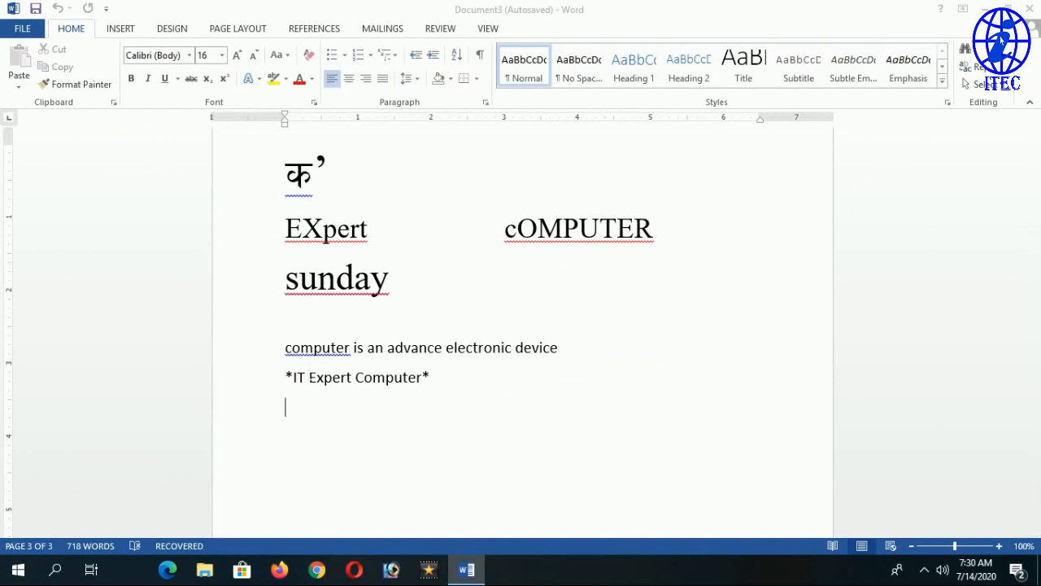
scroll(243, 333, up, 3)
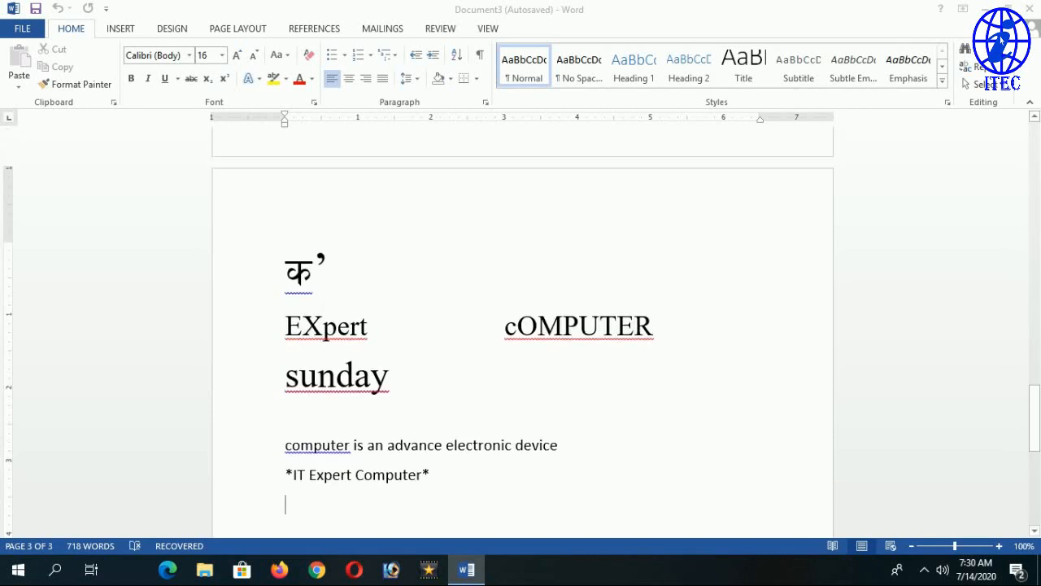
key(Right)
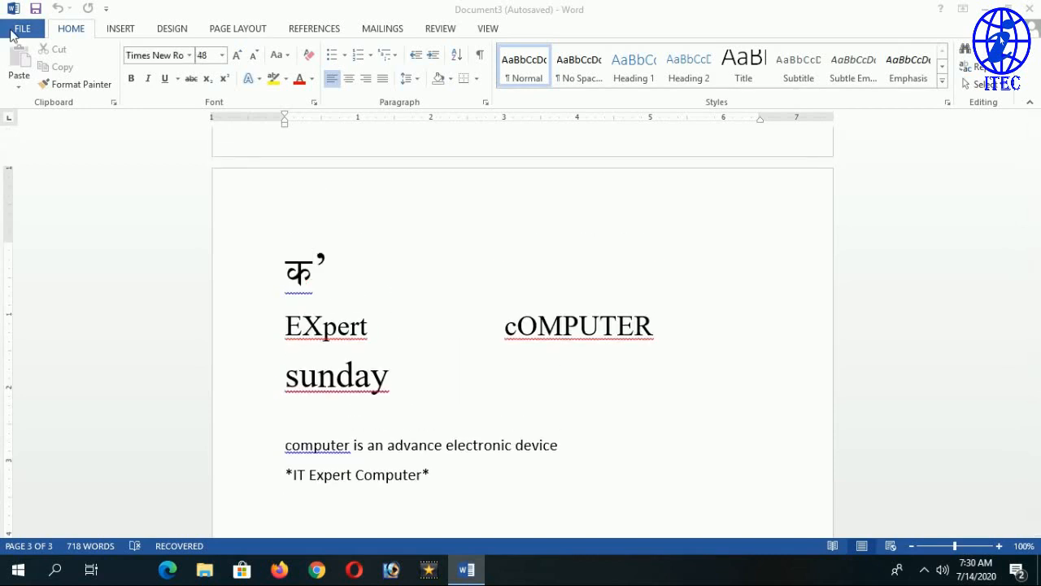
Enable 'Straight quotes with smart quotes' under AutoFormat As You Type in Proofing options, and confirm.
click(32, 29)
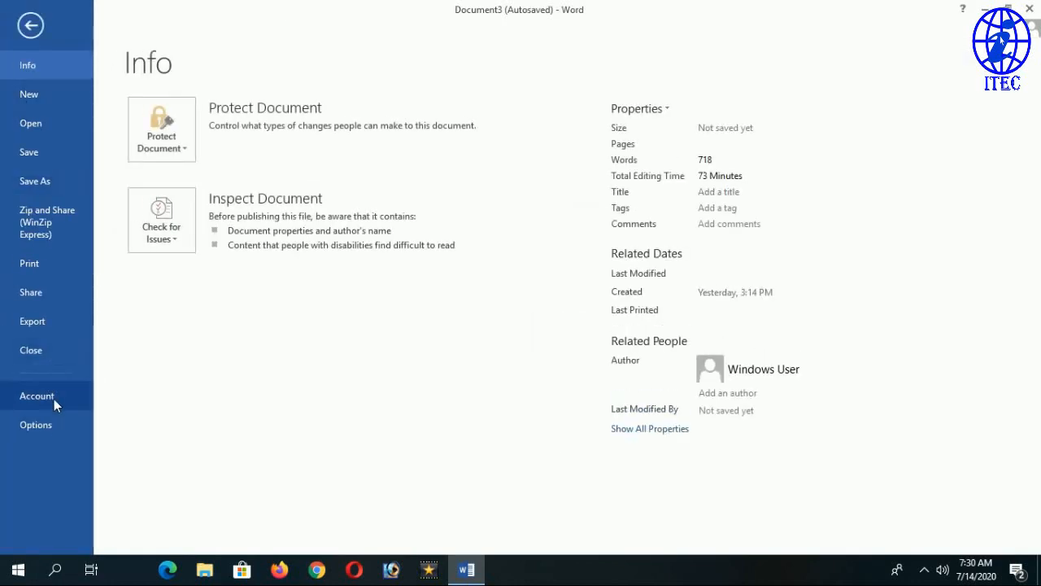
click(53, 399)
key(Escape)
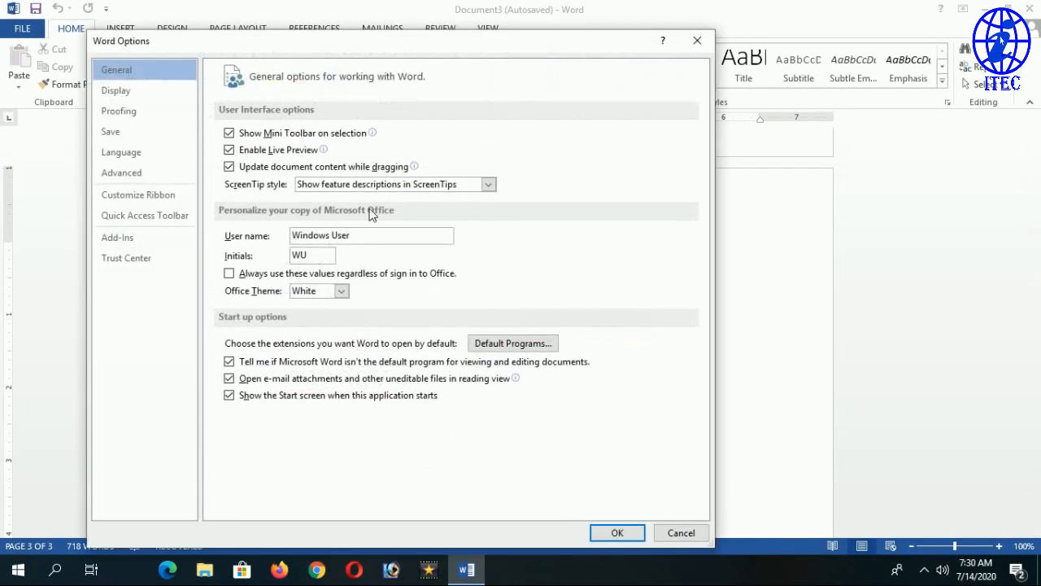
click(120, 111)
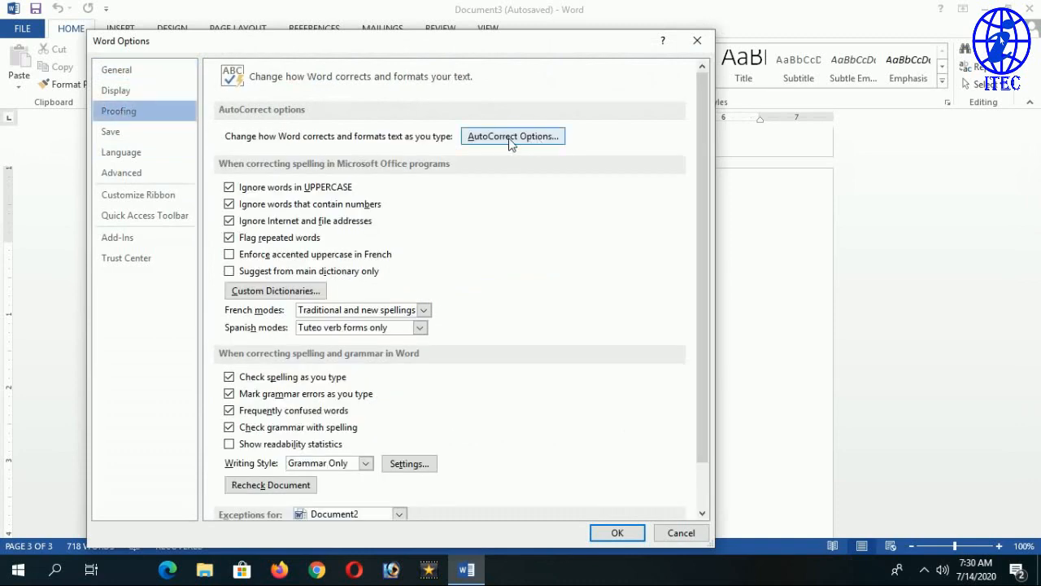
click(517, 145)
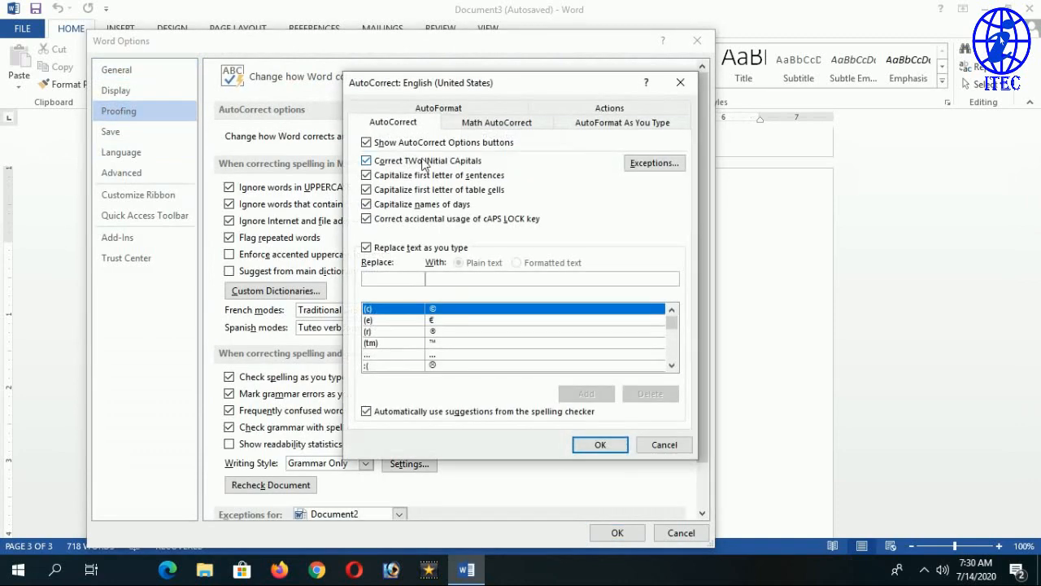
click(508, 127)
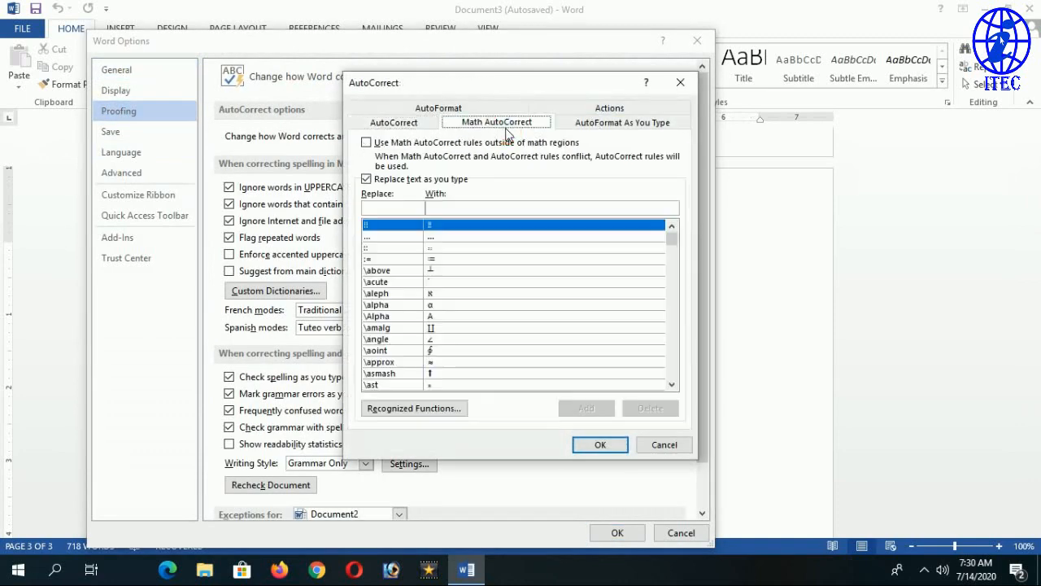
click(618, 129)
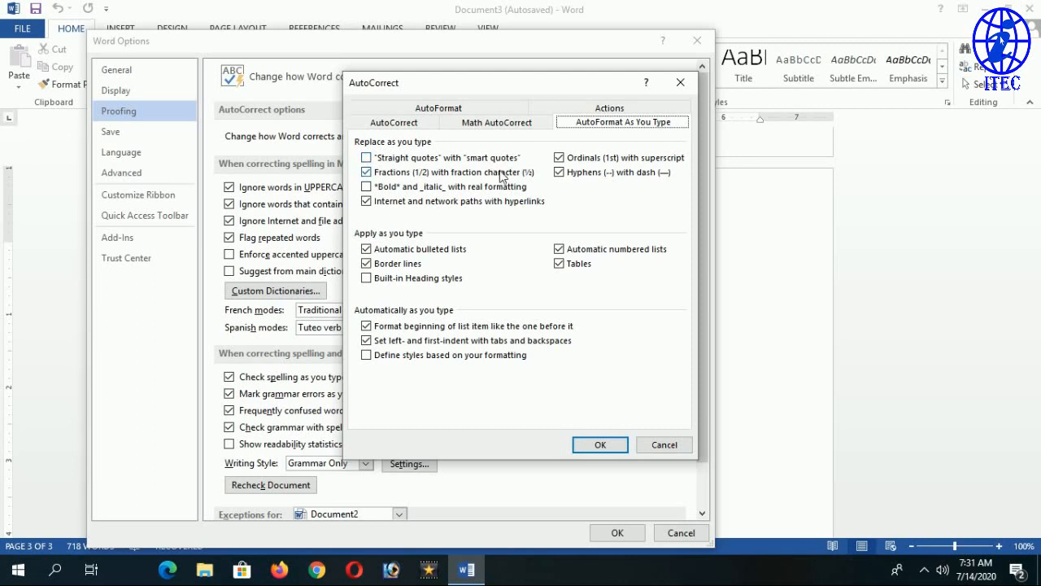
click(480, 161)
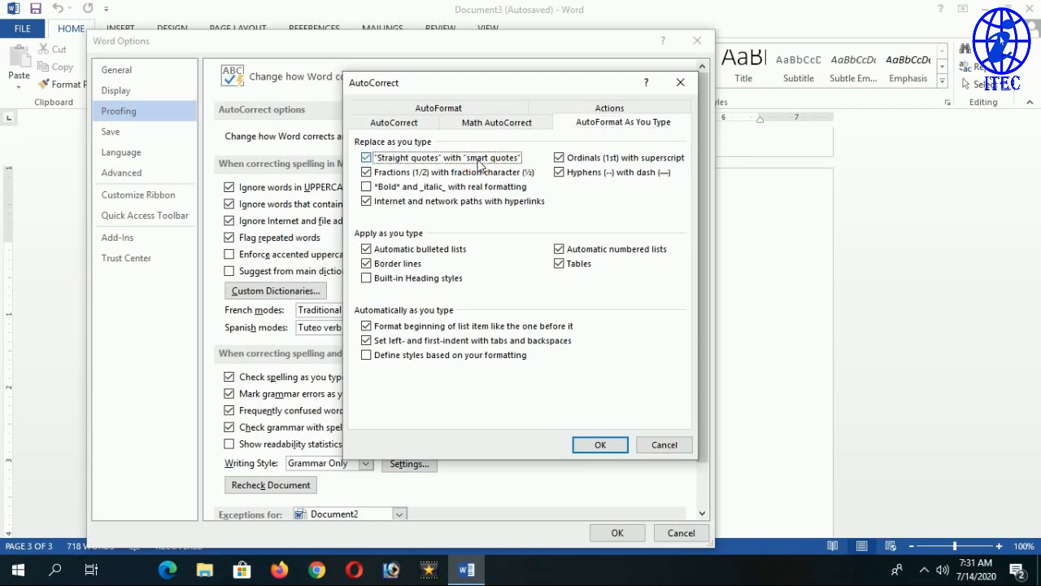
click(602, 448)
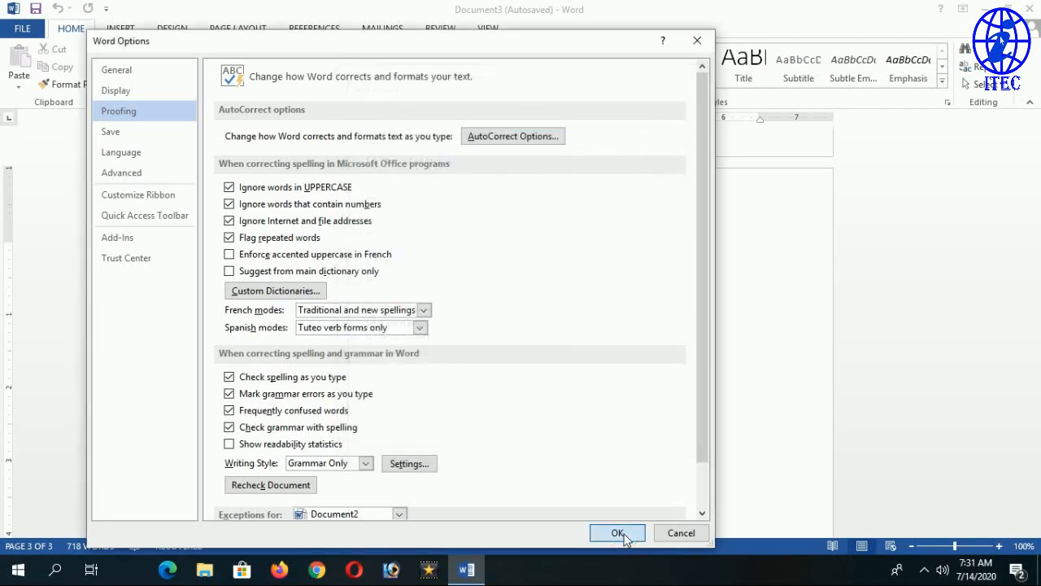
click(621, 532)
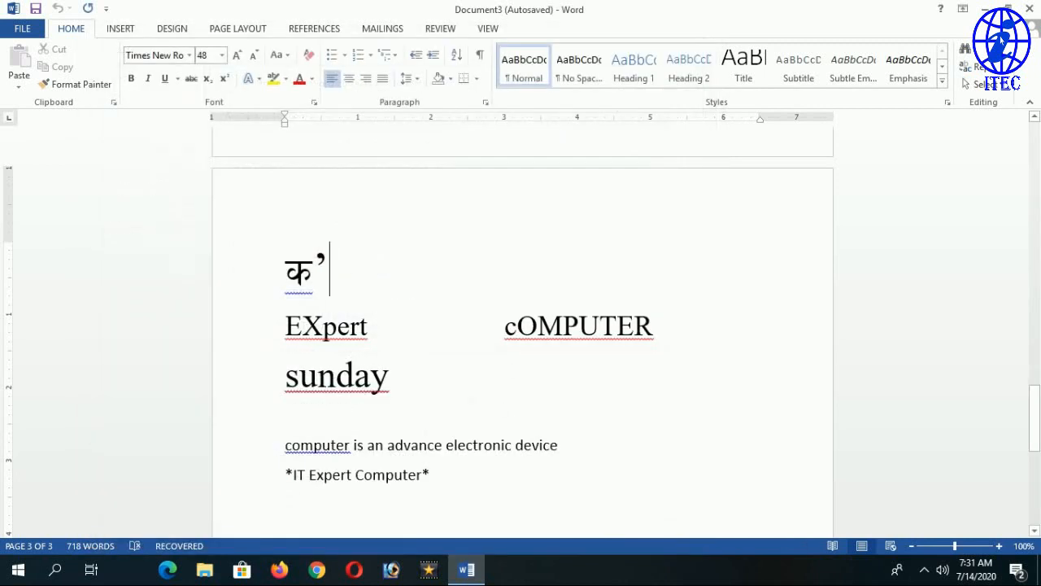
Add a new line reading “computer” in smart quotes and enlarge it to size 20.
click(458, 488)
key(Return)
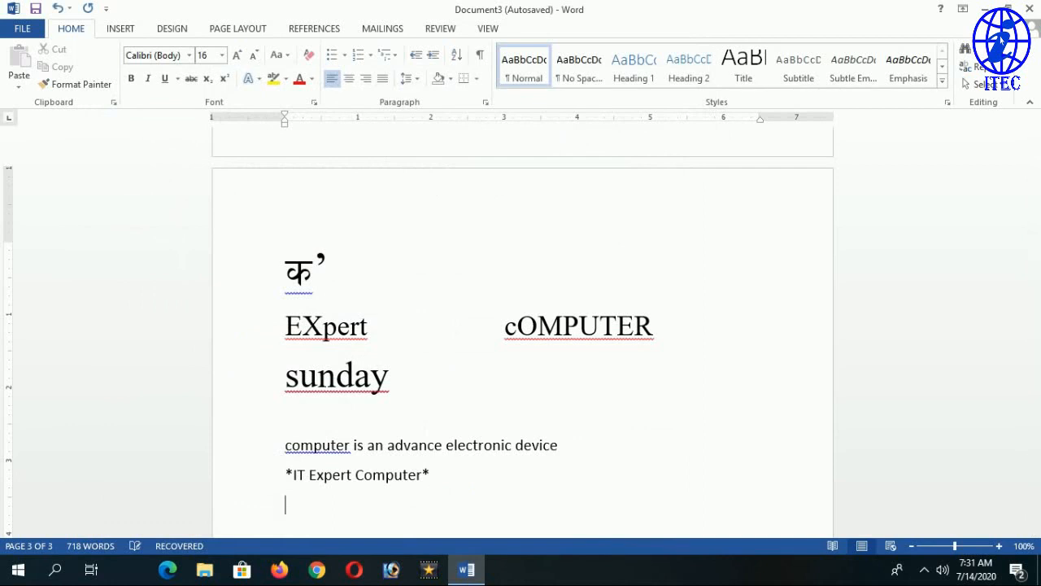
scroll(521, 342, down, 3)
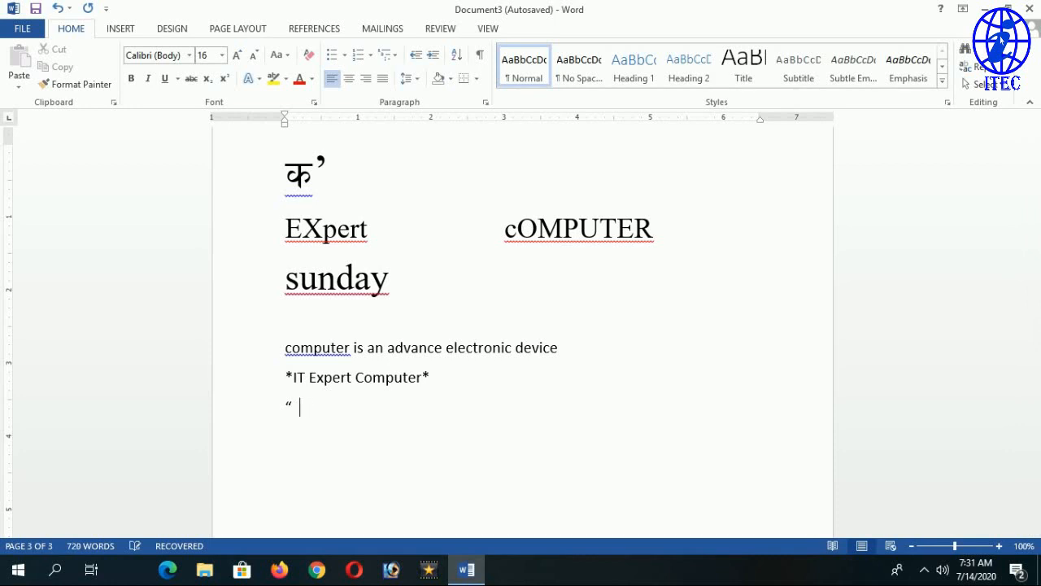
key(BackSpace)
text(“cp)
key(BackSpace)
text(omputer”)
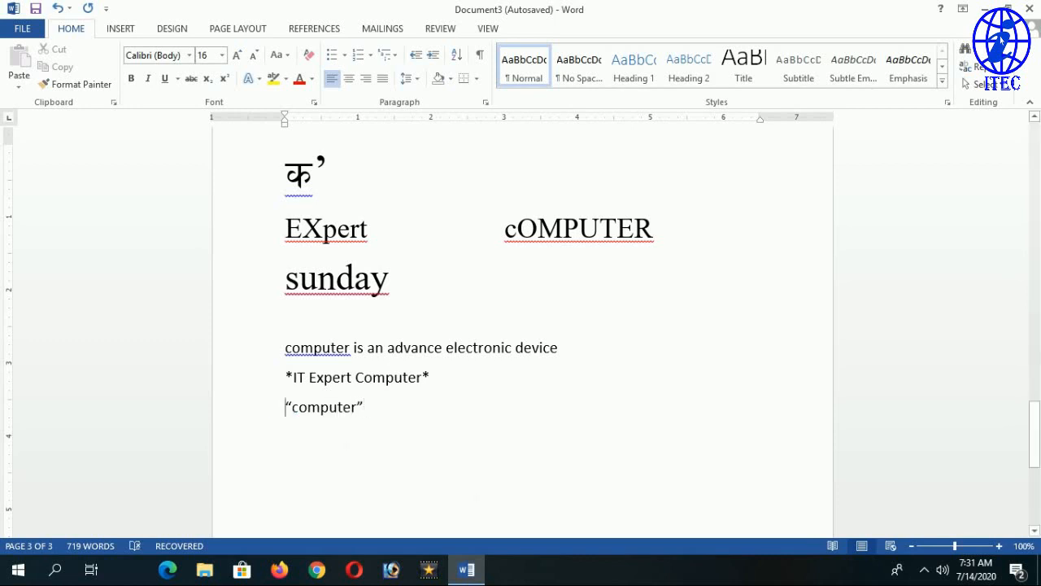
key(shift+End)
key(ctrl+shift+period)
key(ctrl+shift+period)
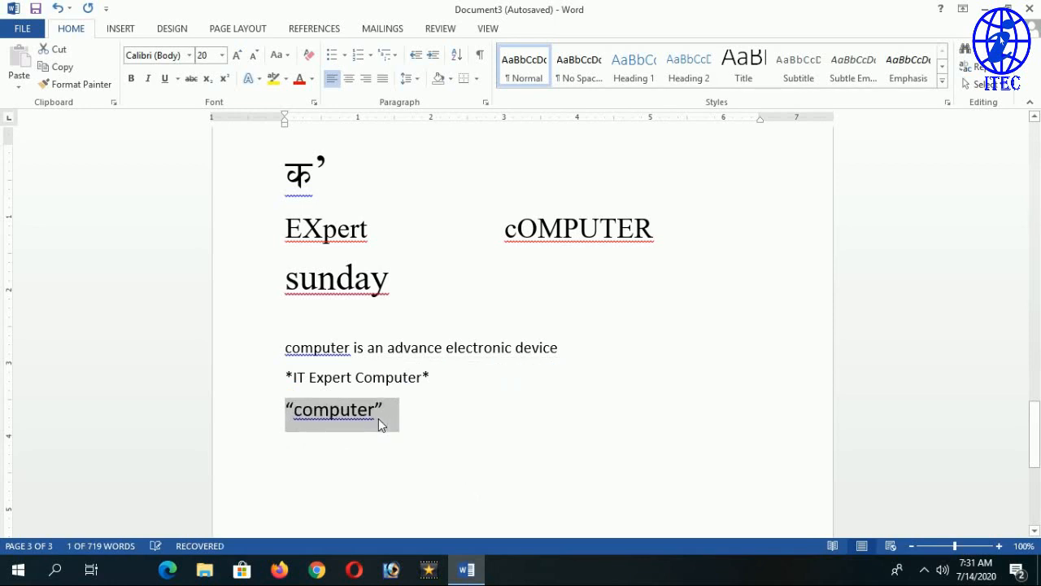
key(End)
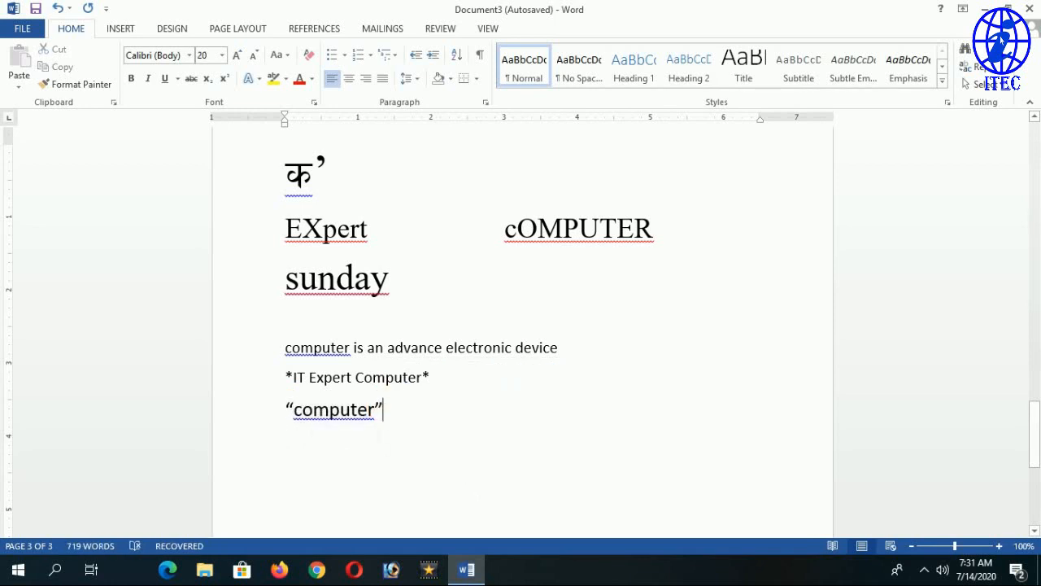
Switch to the Preeti font on a new line and type क’ ख’ क’स’म.
key(Return)
click(153, 54)
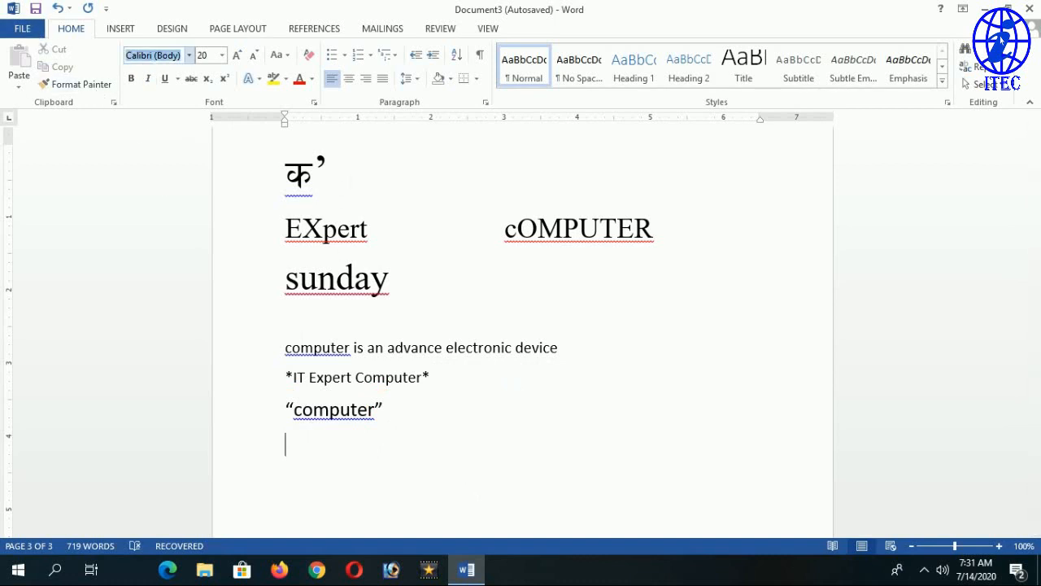
text(Preeti)
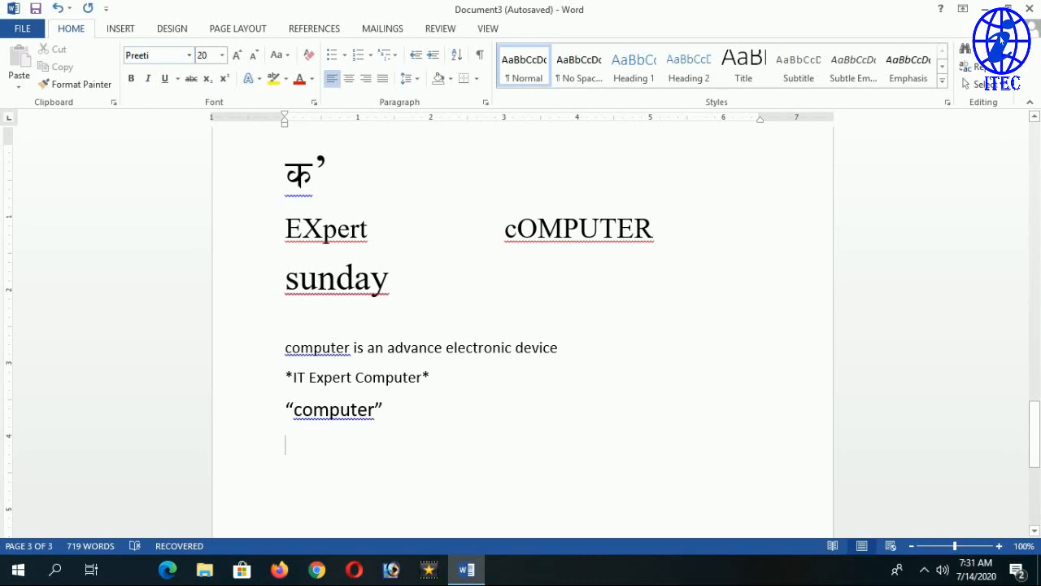
text(k')
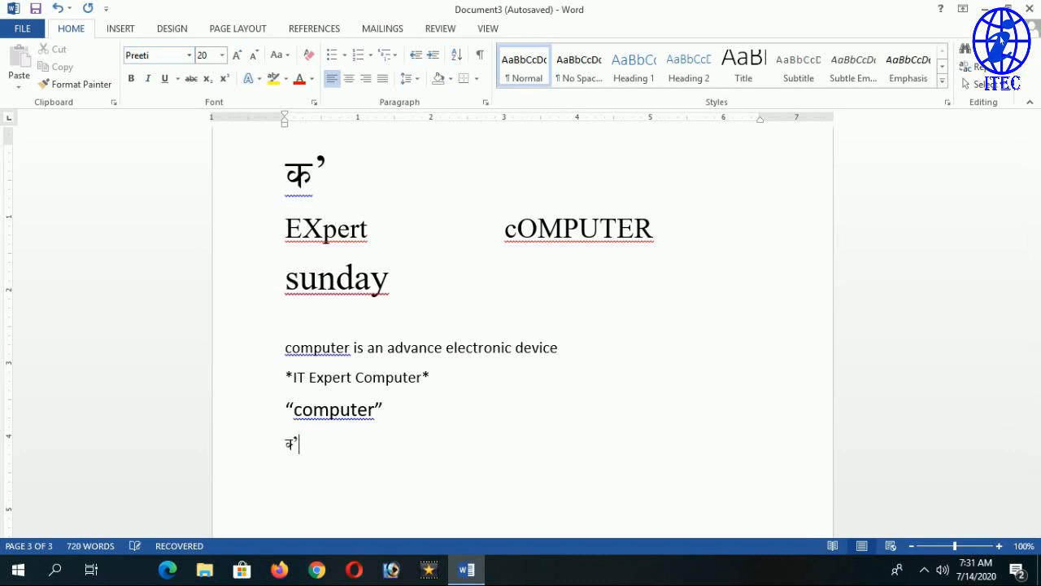
key(BackSpace)
key(BackSpace)
text(k' v)
key(BackSpace)
text(v')
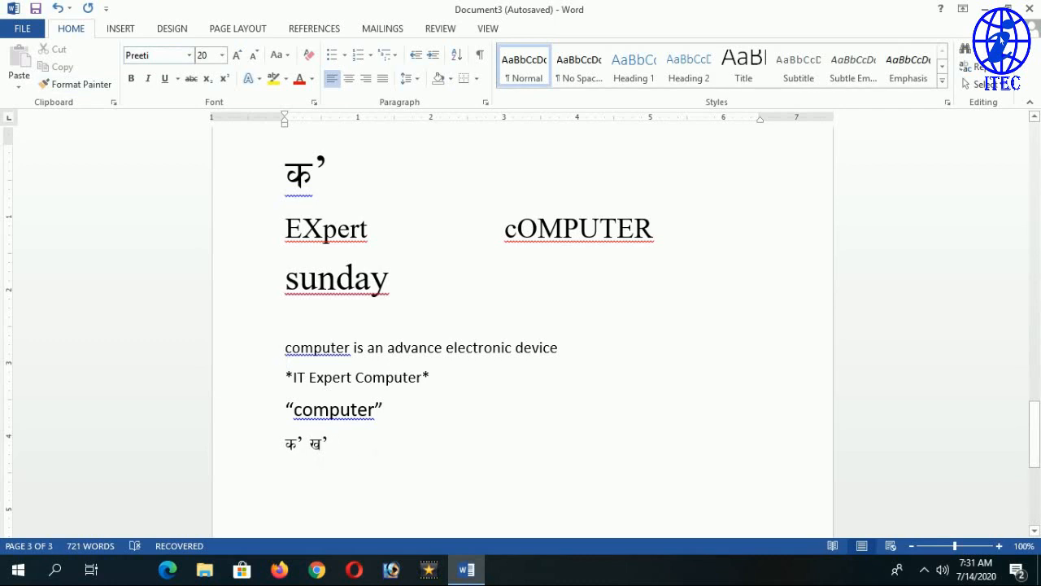
text( k')
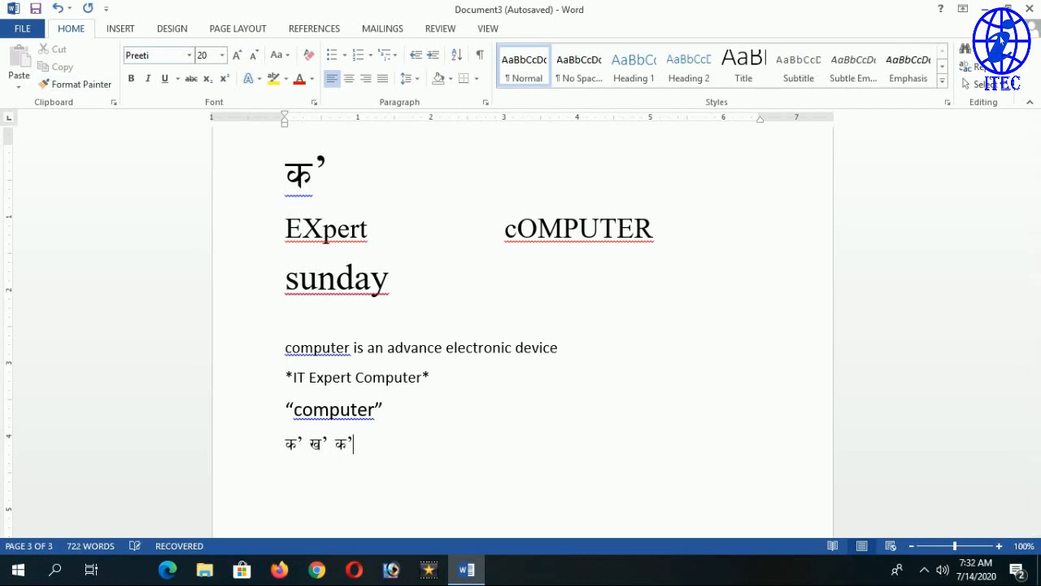
text(s'd)
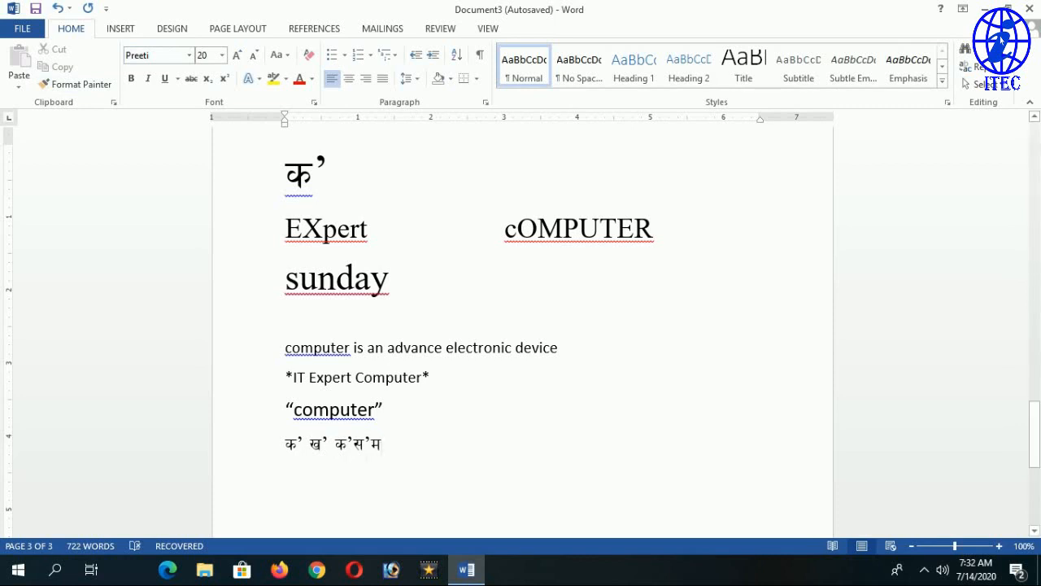
double_click(351, 448)
click(353, 447)
click(389, 445)
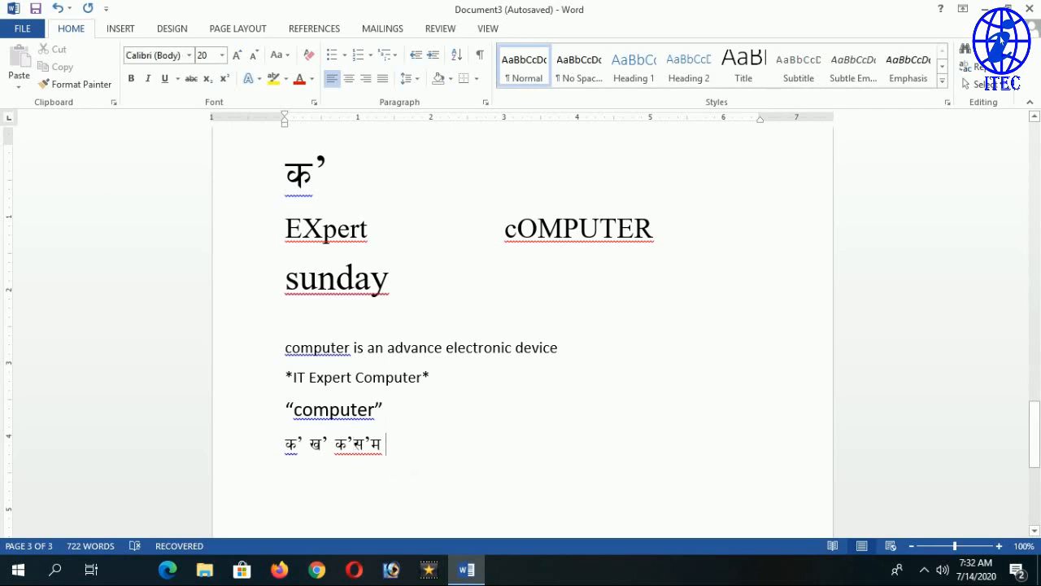
Uncheck 'Straight quotes with smart quotes' in AutoFormat As You Type and close Word Options.
click(22, 28)
click(49, 423)
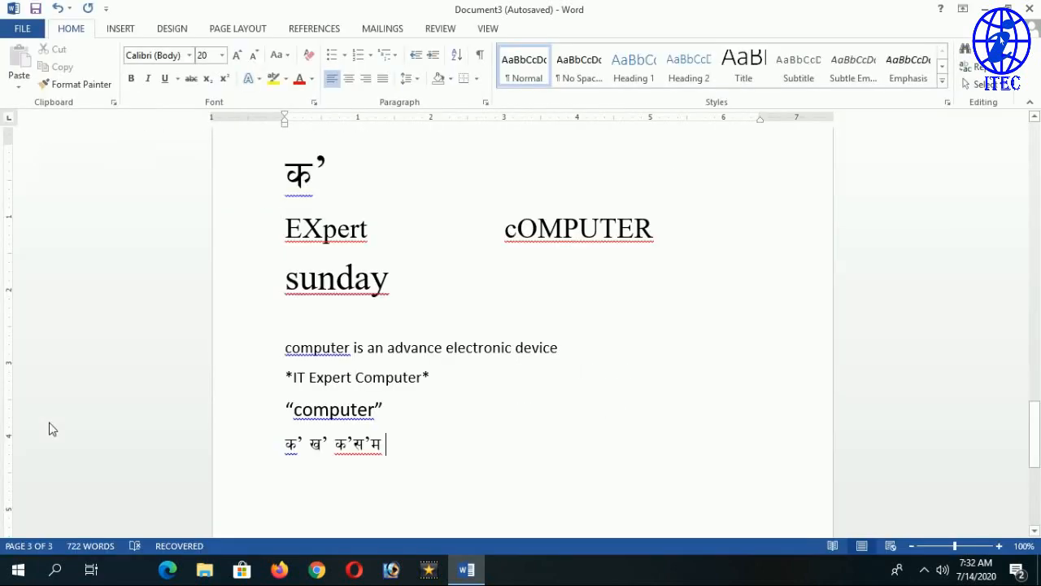
click(134, 115)
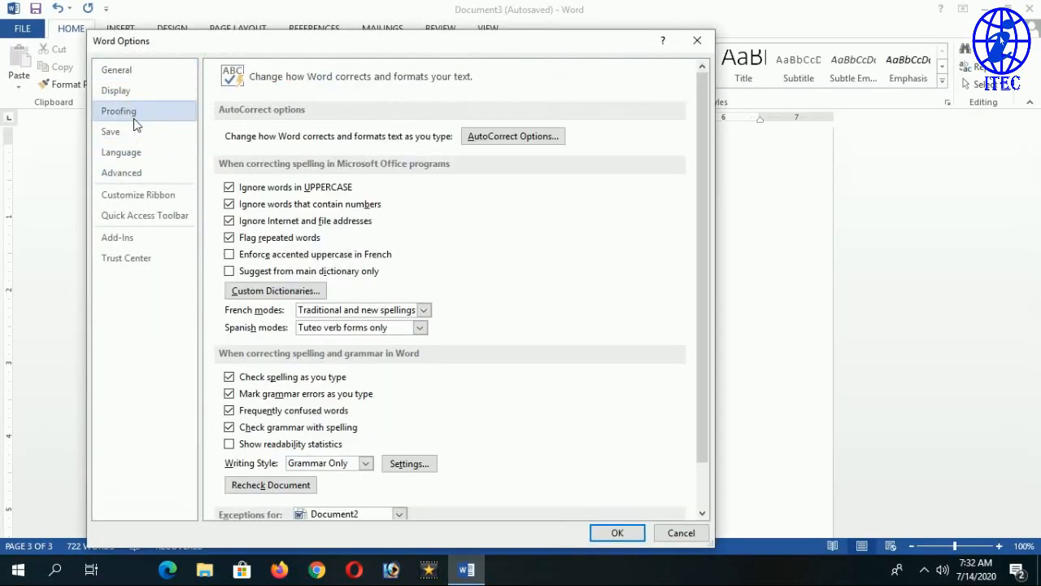
click(544, 140)
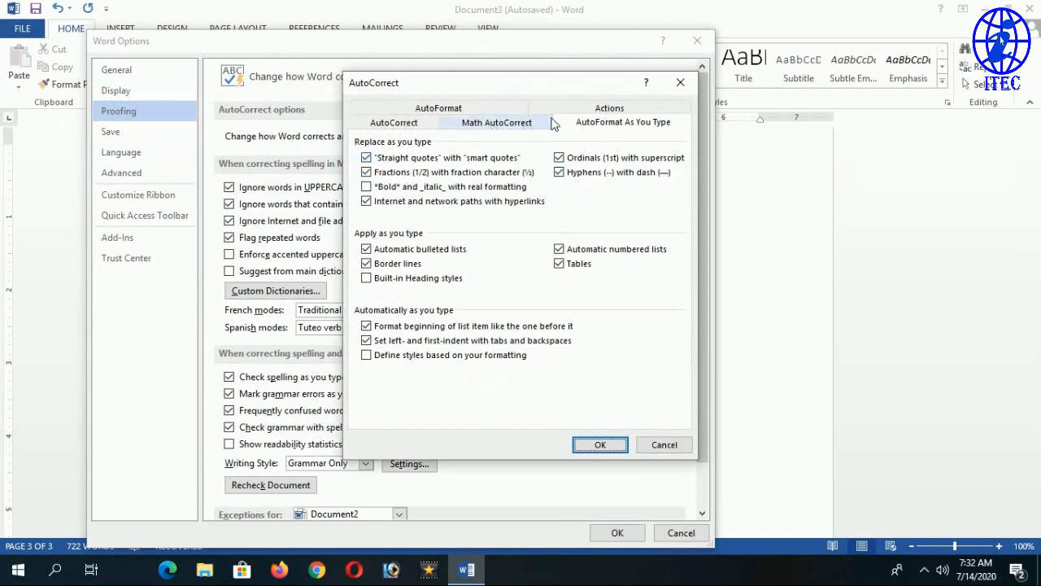
click(387, 128)
click(606, 122)
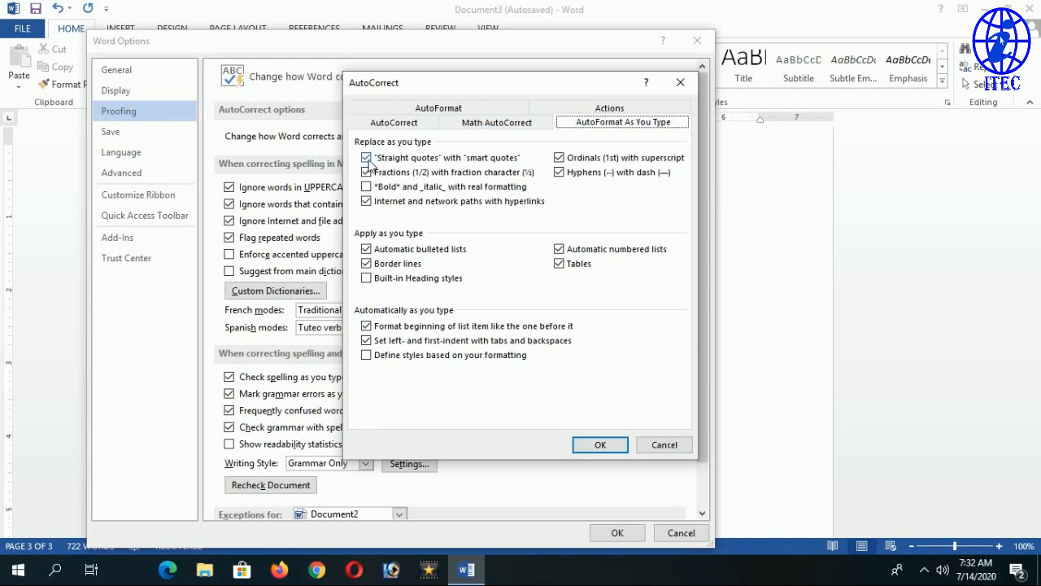
click(367, 158)
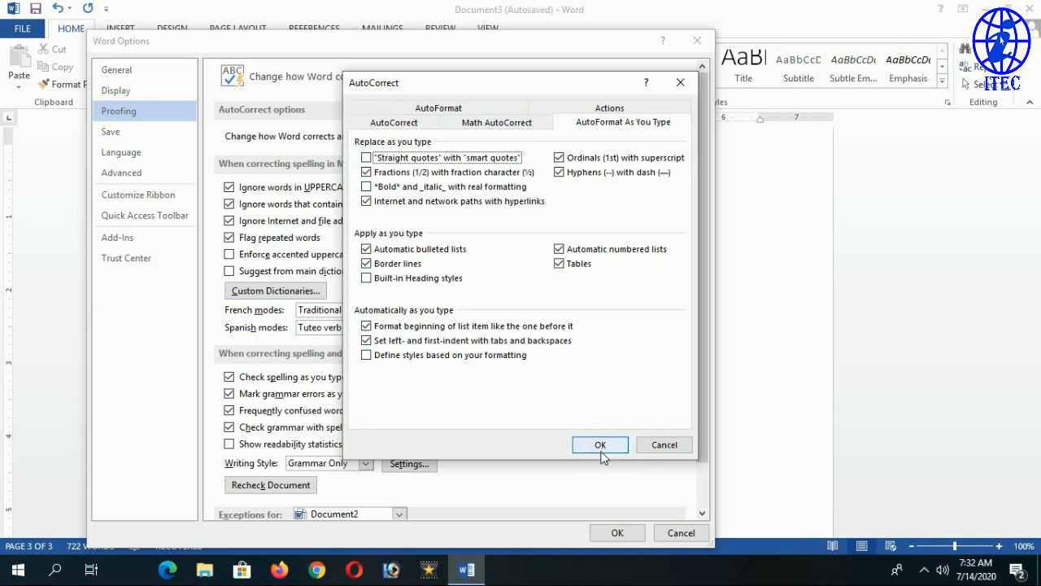
click(602, 454)
click(615, 533)
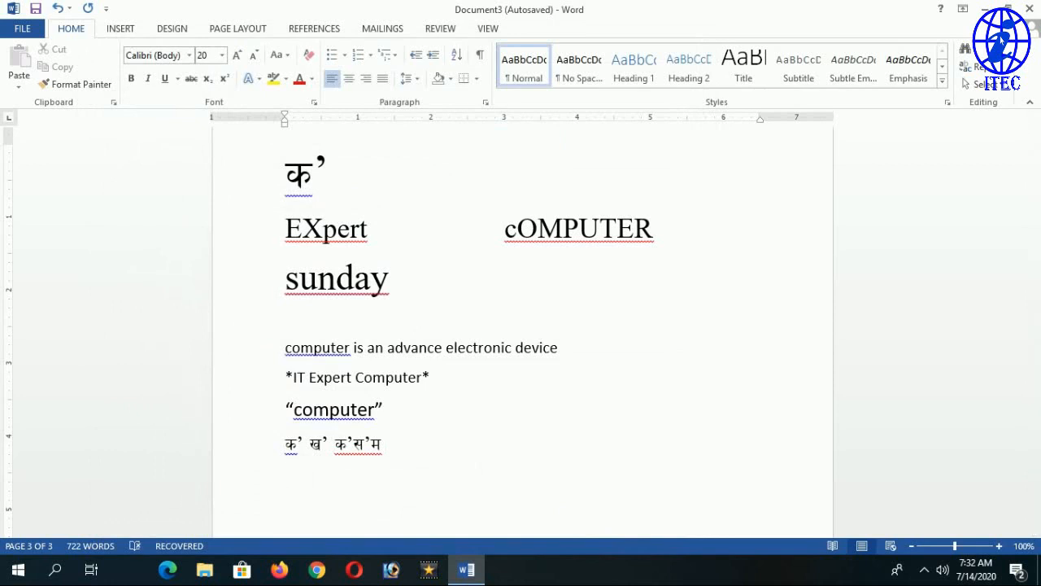
Replace the trailing म with the test word कुसुम and enlarge it to 72 pt.
text(s')
key(BackSpace)
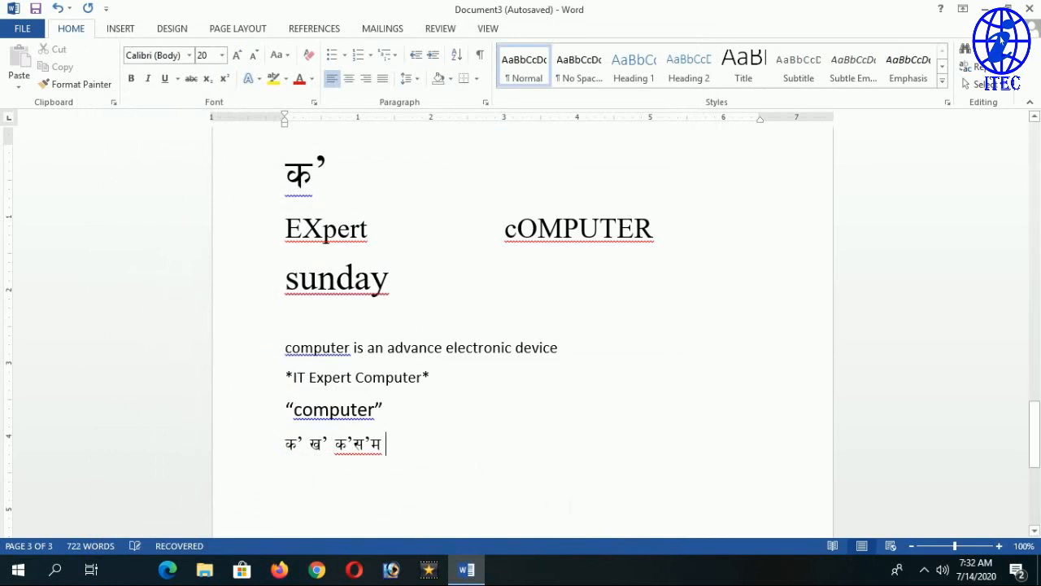
key(BackSpace)
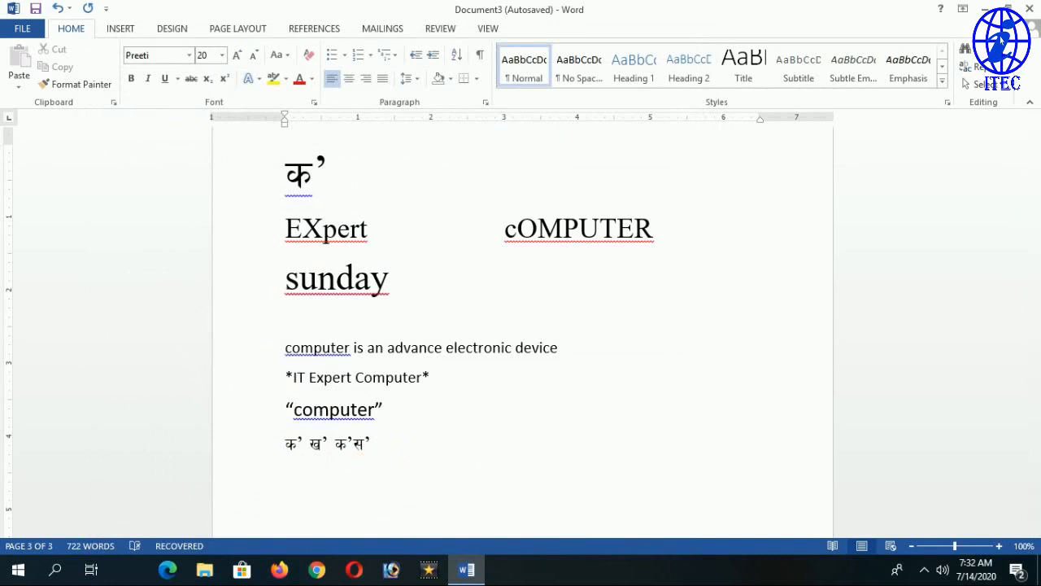
text(s';d s')
key(ctrl+a)
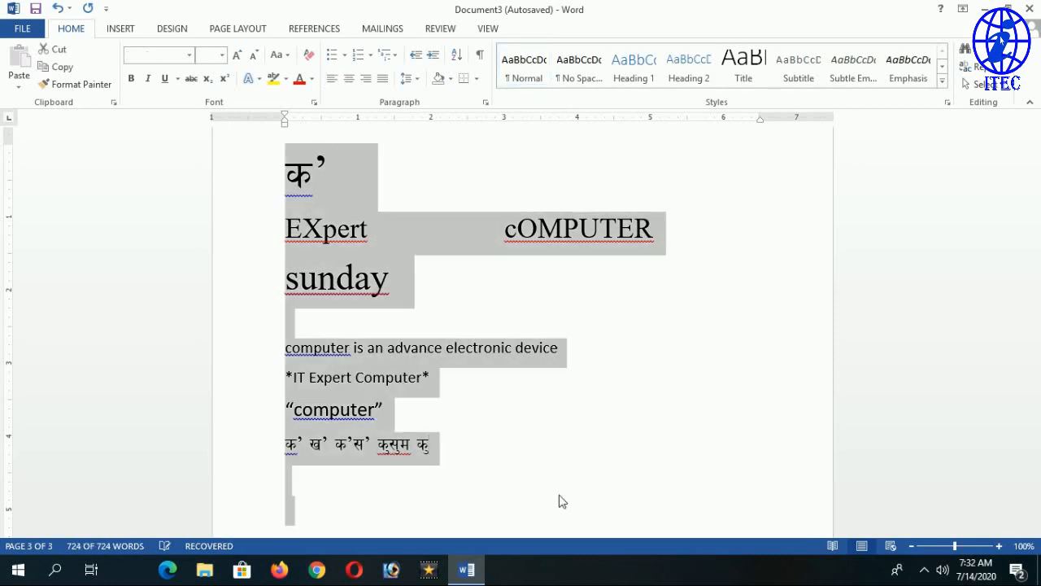
click(426, 419)
drag(438, 447, 387, 453)
key(ctrl+shift+period)
key(ctrl+shift+period)
key(ctrl+shift+period)
key(ctrl+shift+period)
key(ctrl+shift+period)
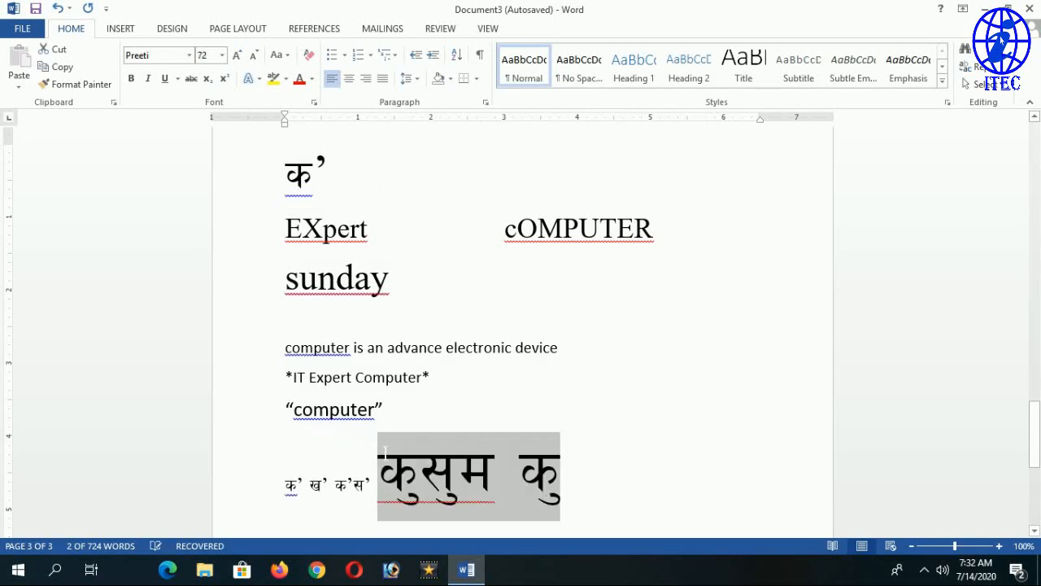
Delete the test syllables and कुसुम, then type कु at the end of the line.
scroll(388, 453, down, 3)
click(561, 183)
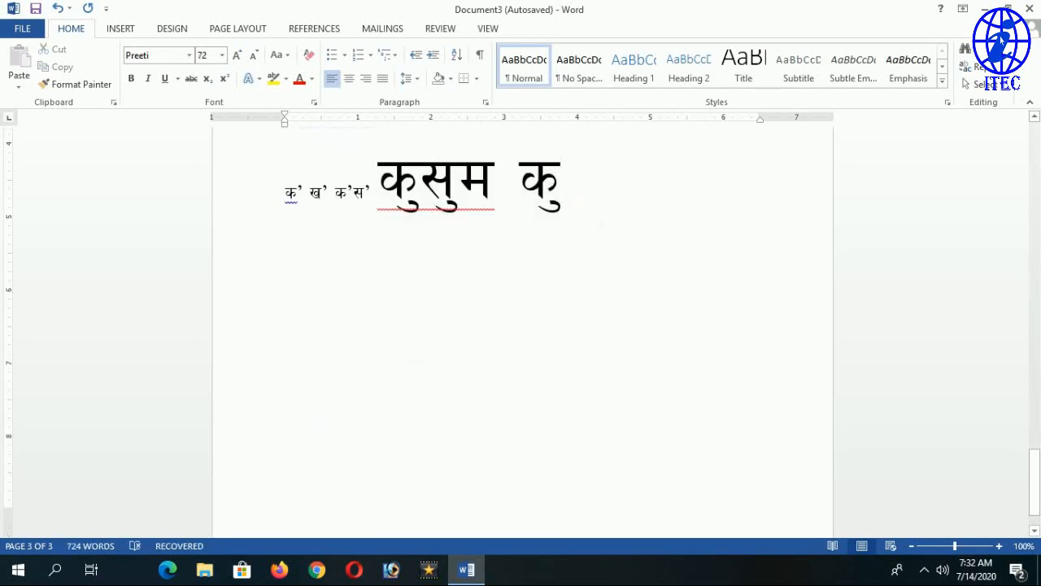
key(BackSpace)
key(BackSpace)
text(d')
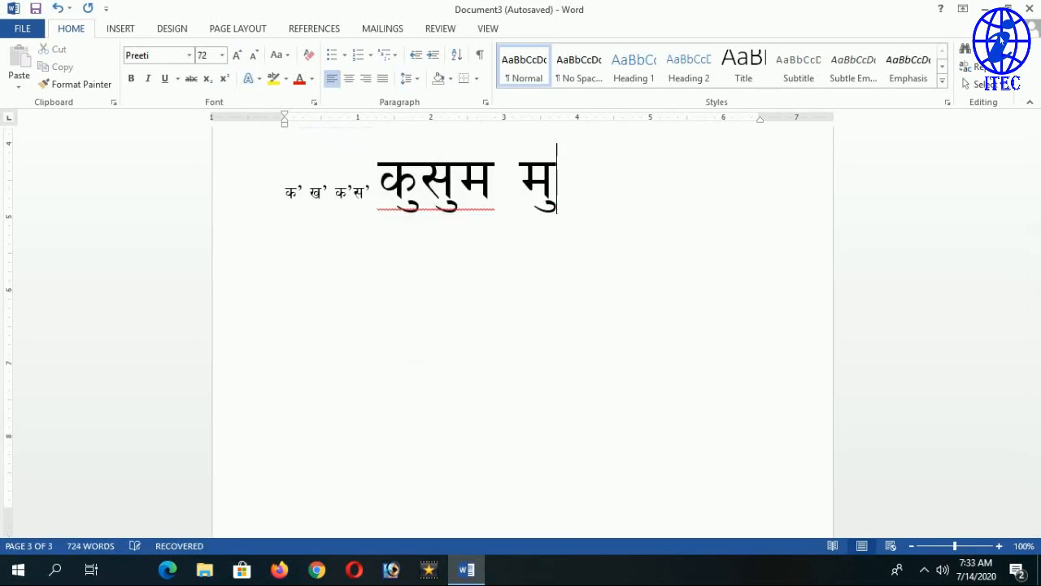
text(s')
key(BackSpace)
key(BackSpace)
key(BackSpace)
key(BackSpace)
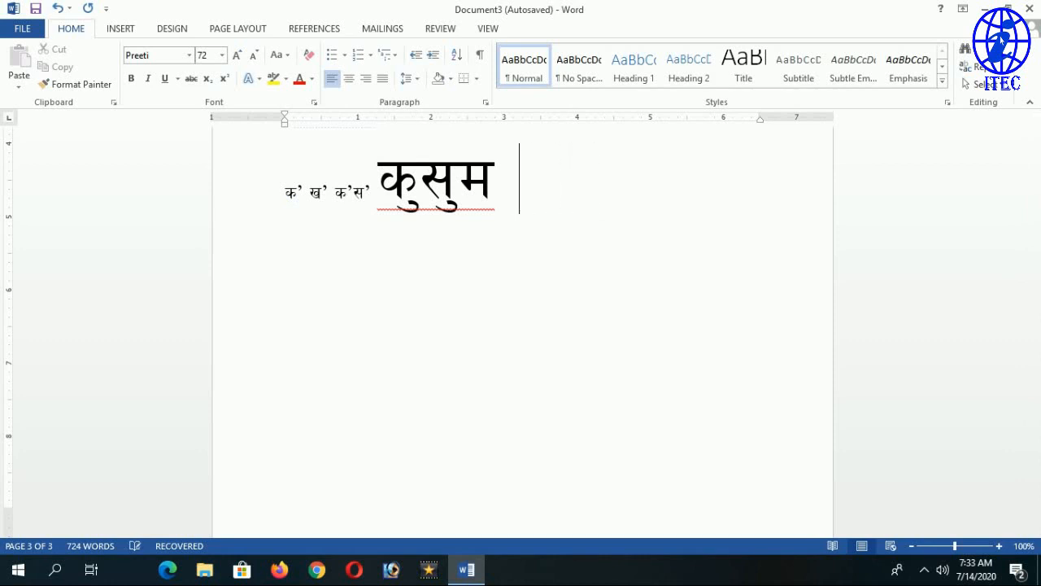
text(a')
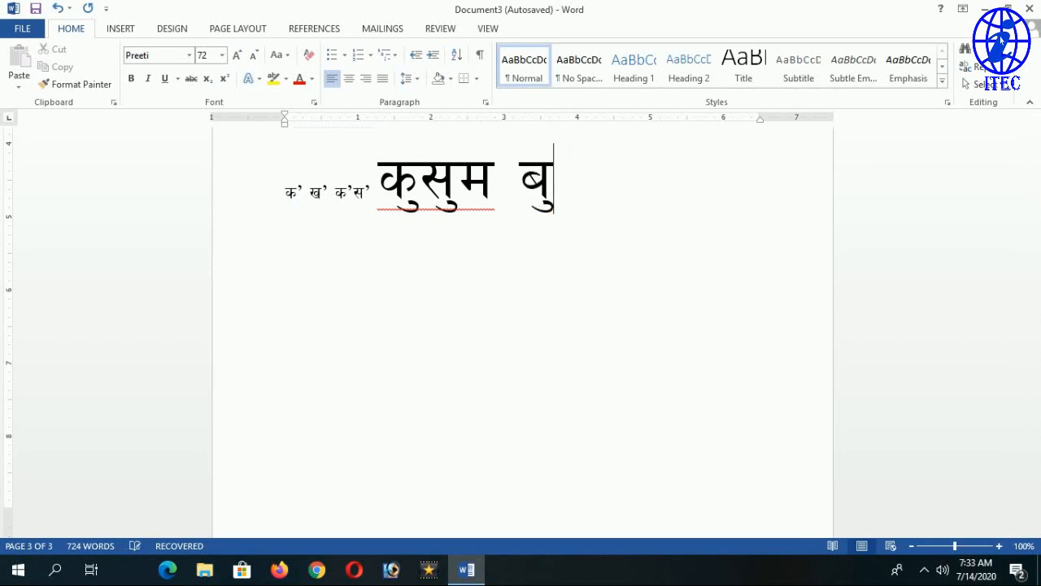
key(BackSpace)
key(BackSpace)
key(BackSpace)
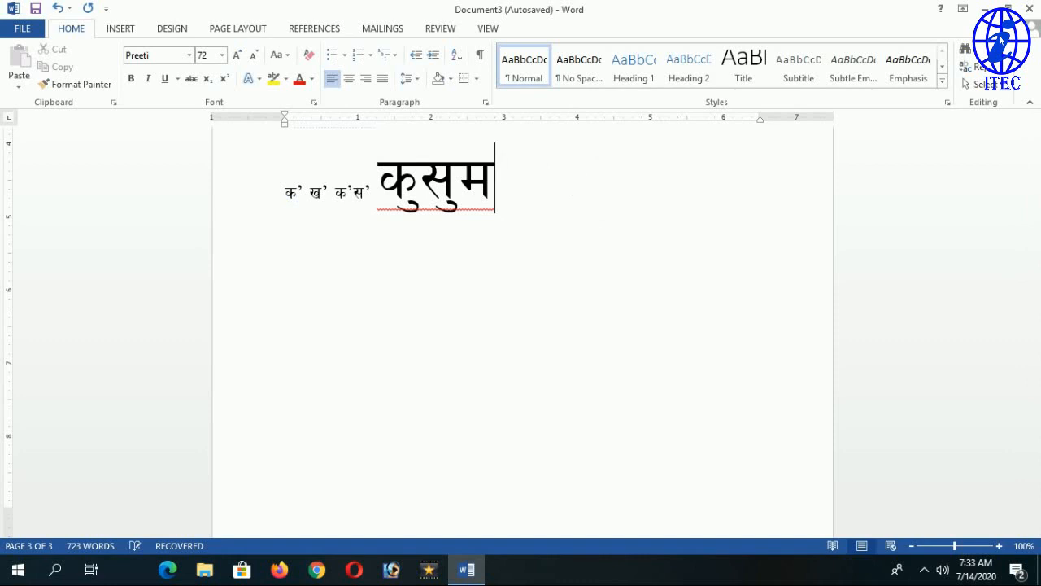
key(BackSpace)
key(BackSpace)
key(BackSpace)
key(BackSpace)
key(BackSpace)
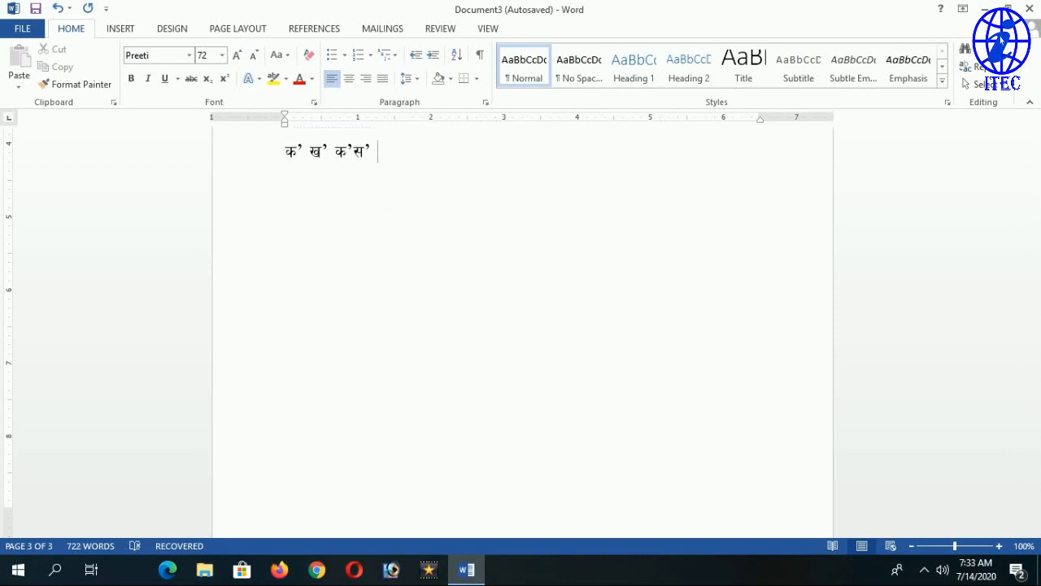
text(s')
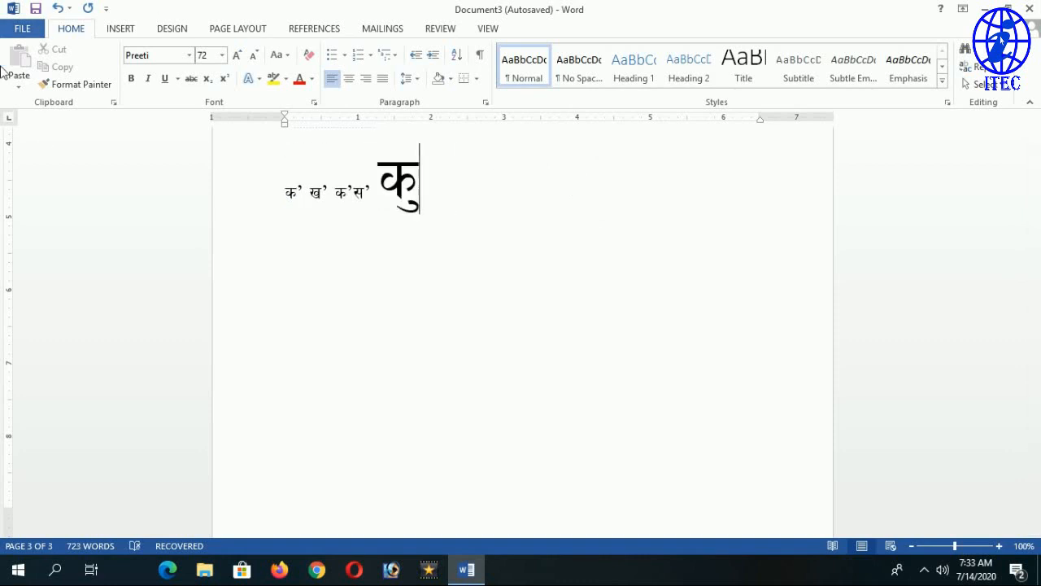
click(22, 28)
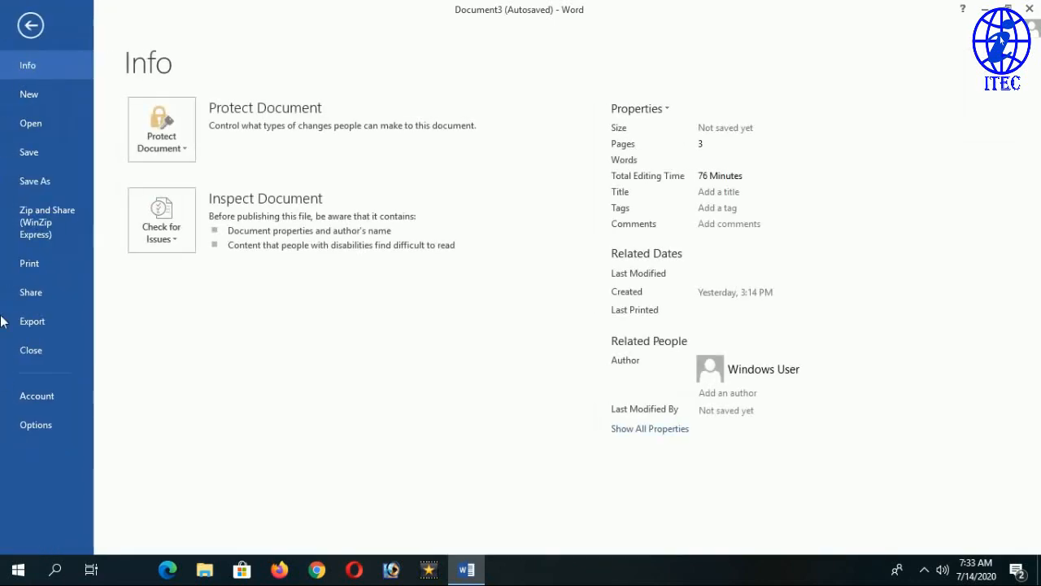
click(41, 400)
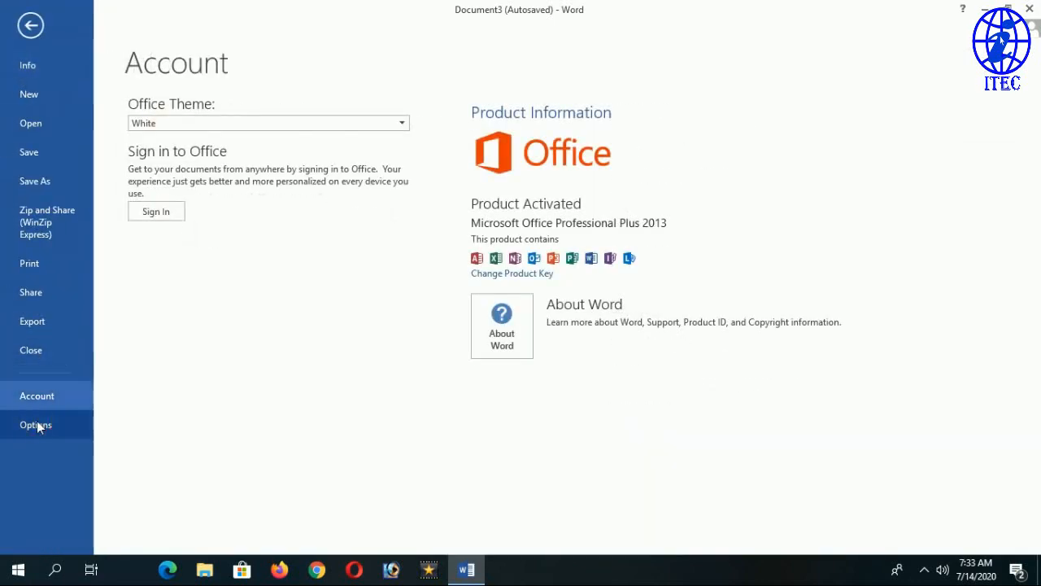
click(36, 425)
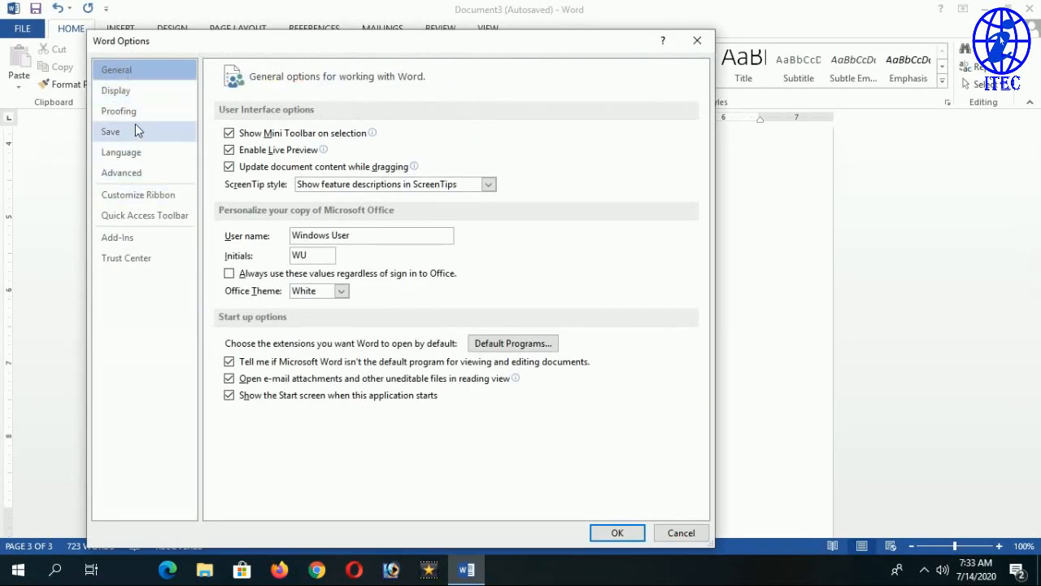
click(130, 111)
click(521, 139)
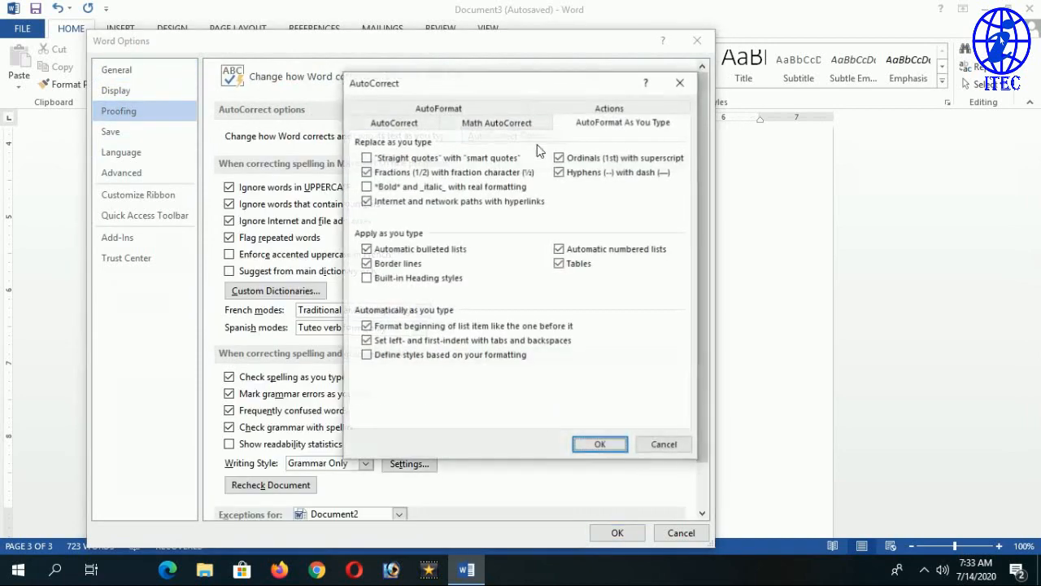
click(669, 444)
click(626, 534)
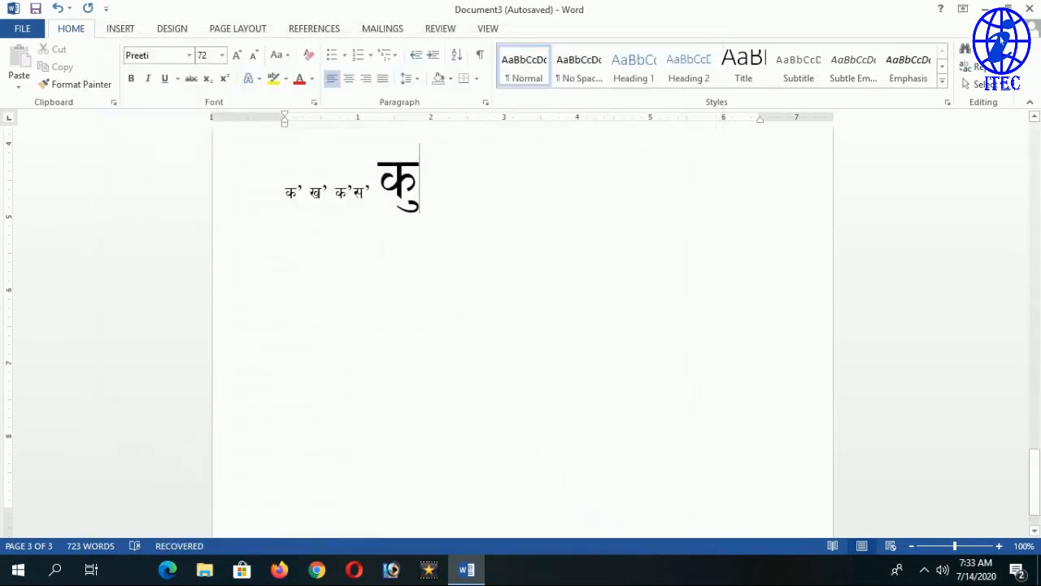
scroll(523, 332, up, 3)
click(453, 236)
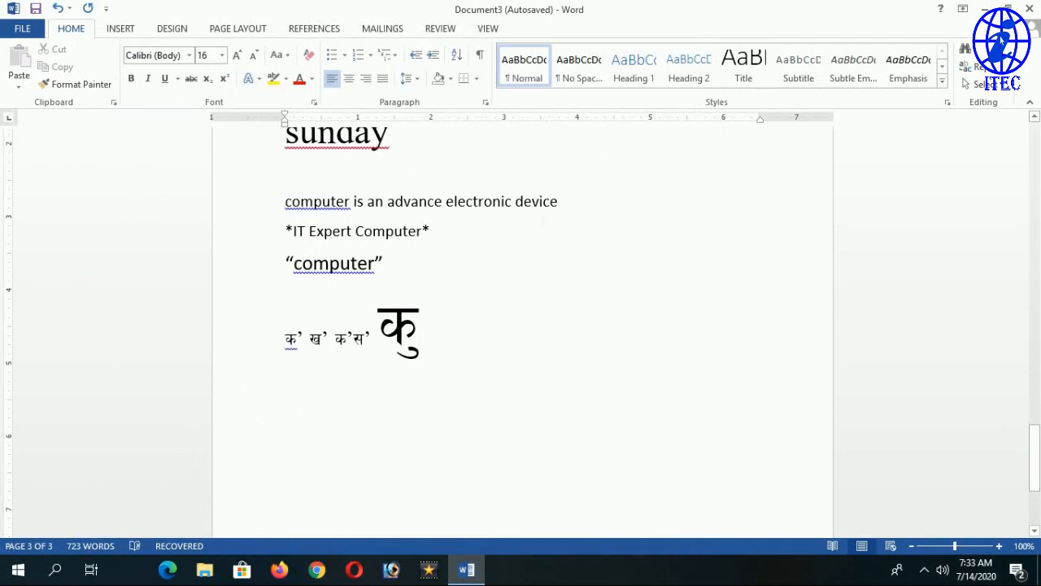
text(")
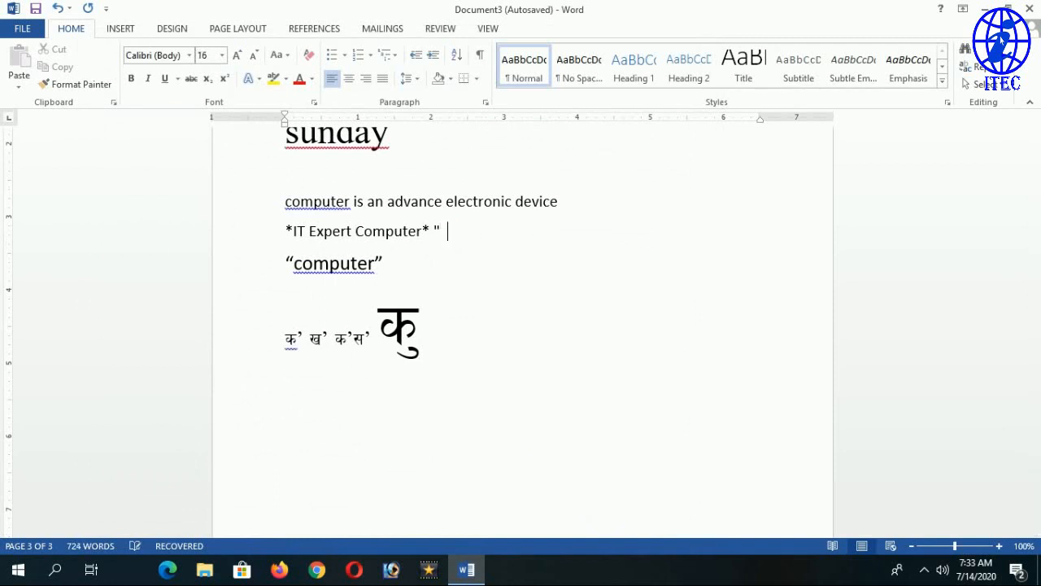
key(BackSpace)
key(BackSpace)
key(BackSpace)
key(BackSpace)
drag(384, 264, 374, 264)
drag(295, 268, 286, 268)
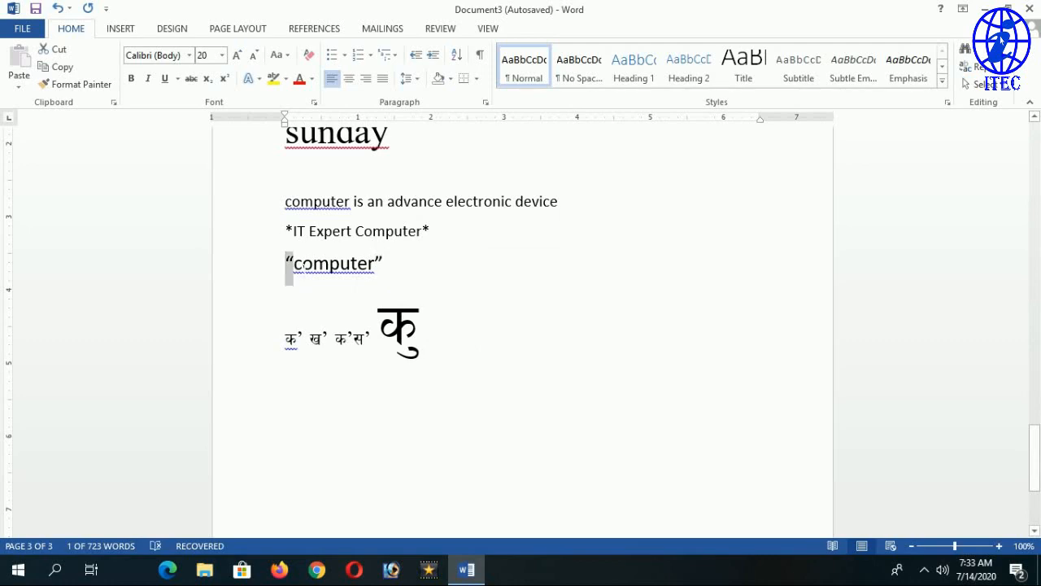
click(395, 267)
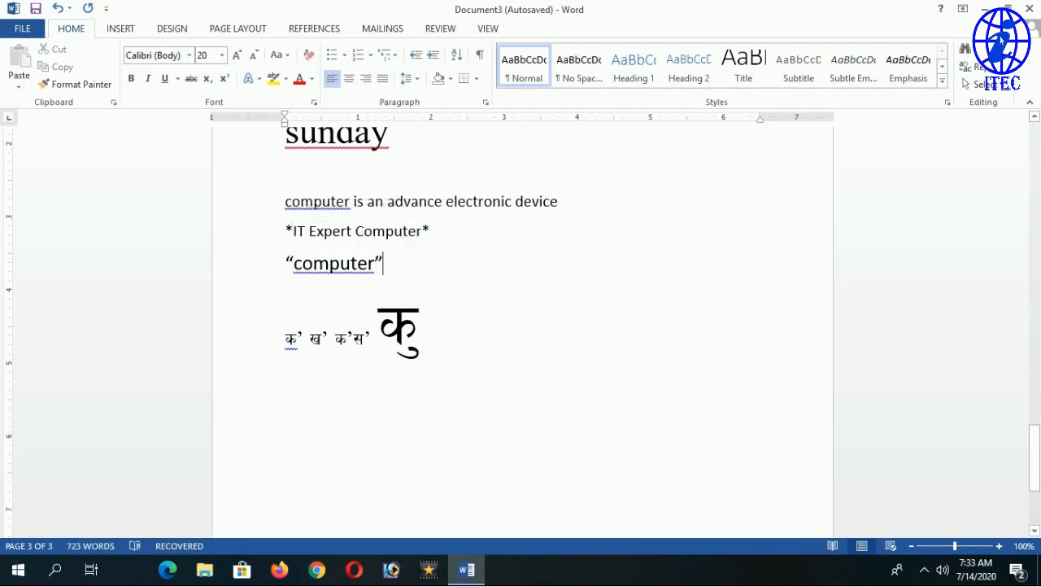
Open AutoCorrect options from Proofing, then cancel and close Word Options without changes.
click(26, 29)
click(45, 394)
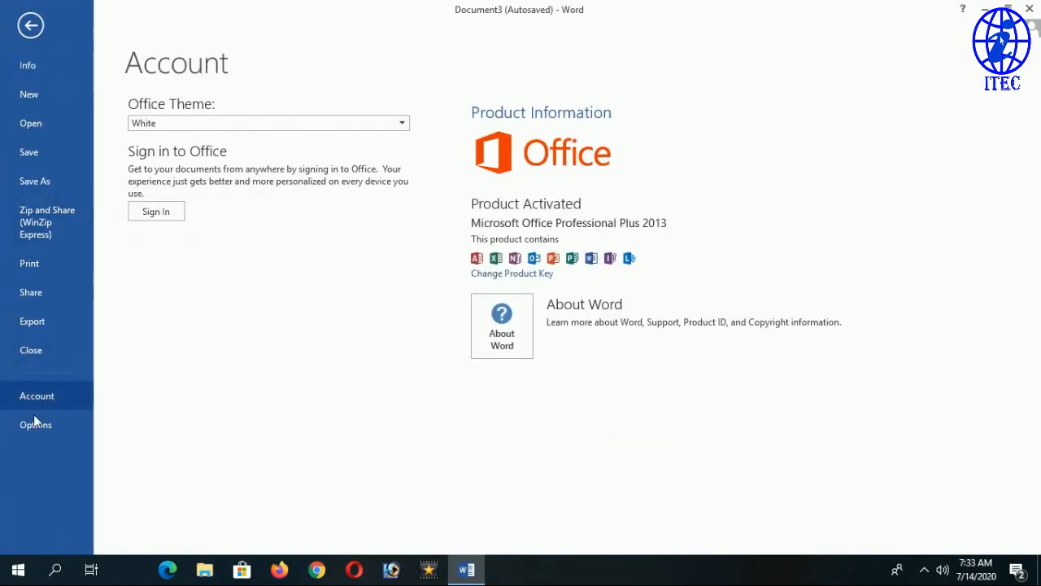
click(33, 423)
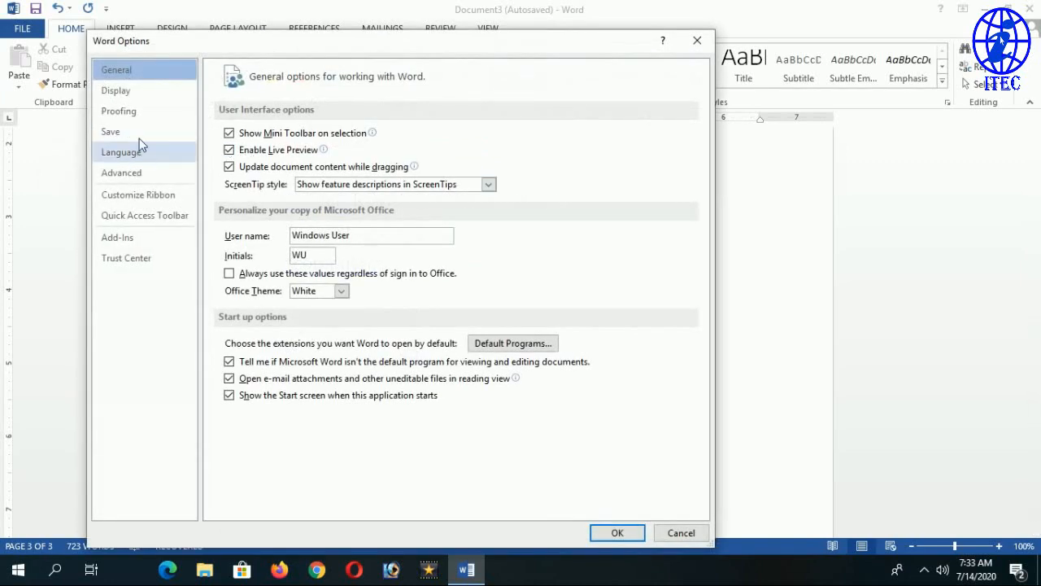
click(143, 113)
click(505, 136)
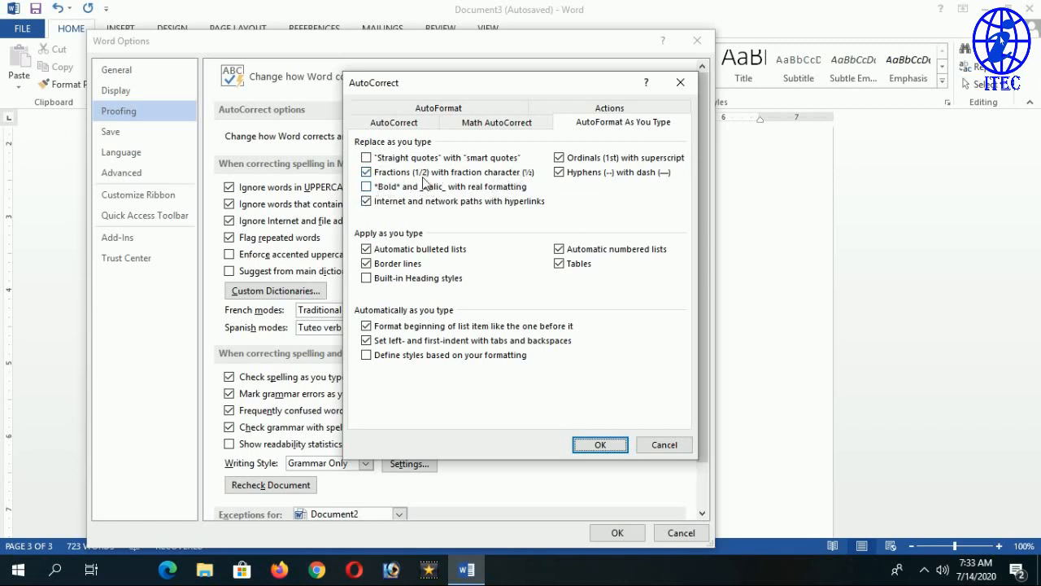
click(662, 444)
click(617, 532)
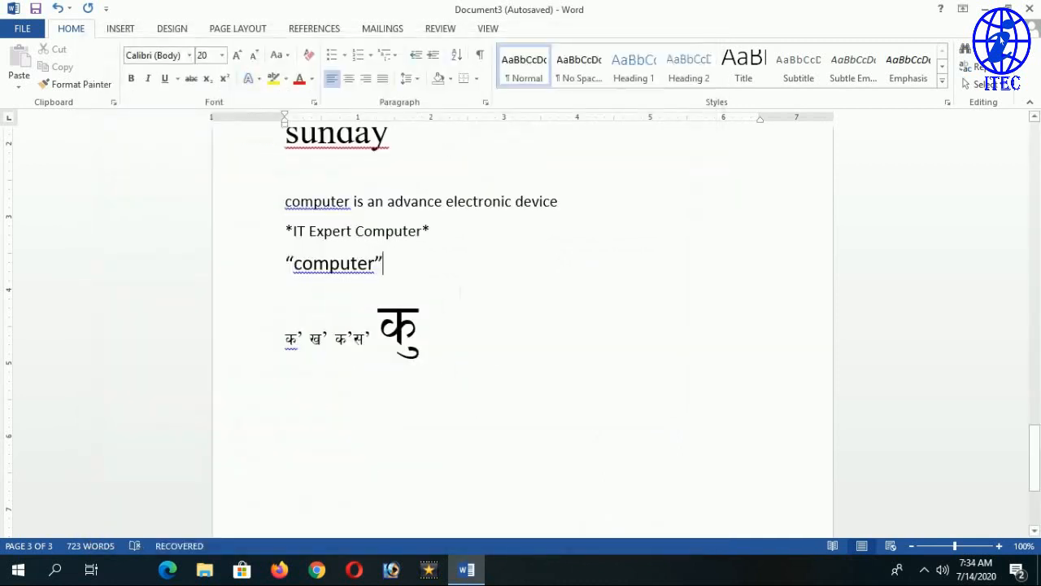
Add 1/2 after 'device' so it becomes the ½ character, then enlarge ½ to 20 pt.
click(485, 204)
click(580, 203)
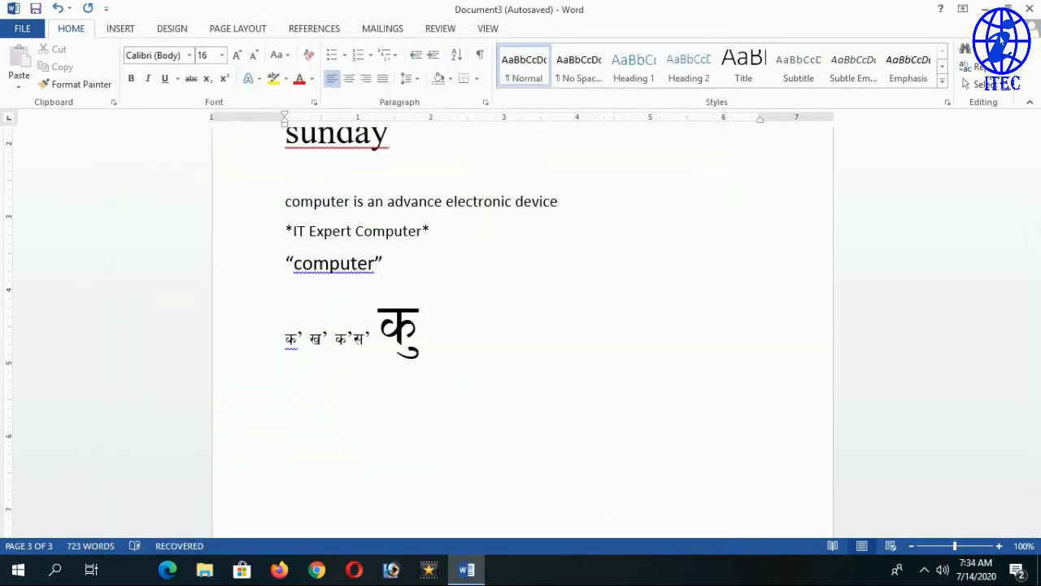
text((1/2)
key(Return)
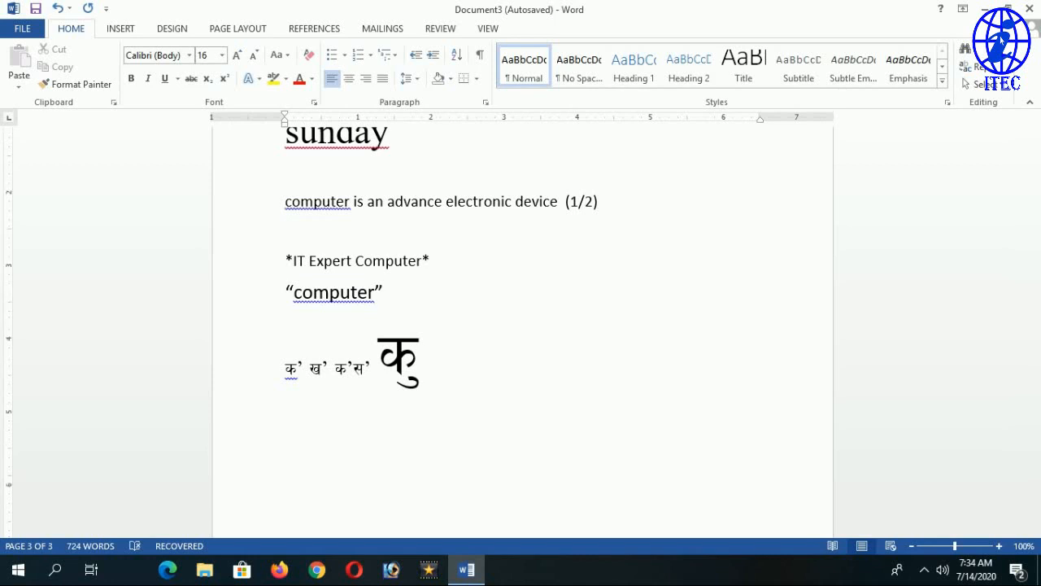
scroll(521, 325, up, 2)
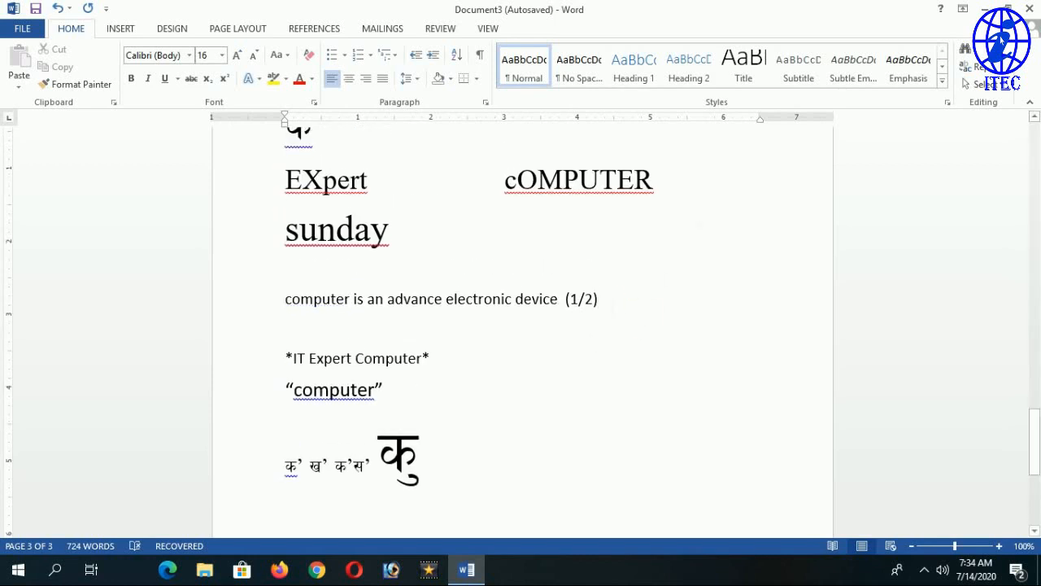
mouse_move(604, 300)
mouse_down()
mouse_move(515, 299)
mouse_move(600, 299)
mouse_up()
text(1)
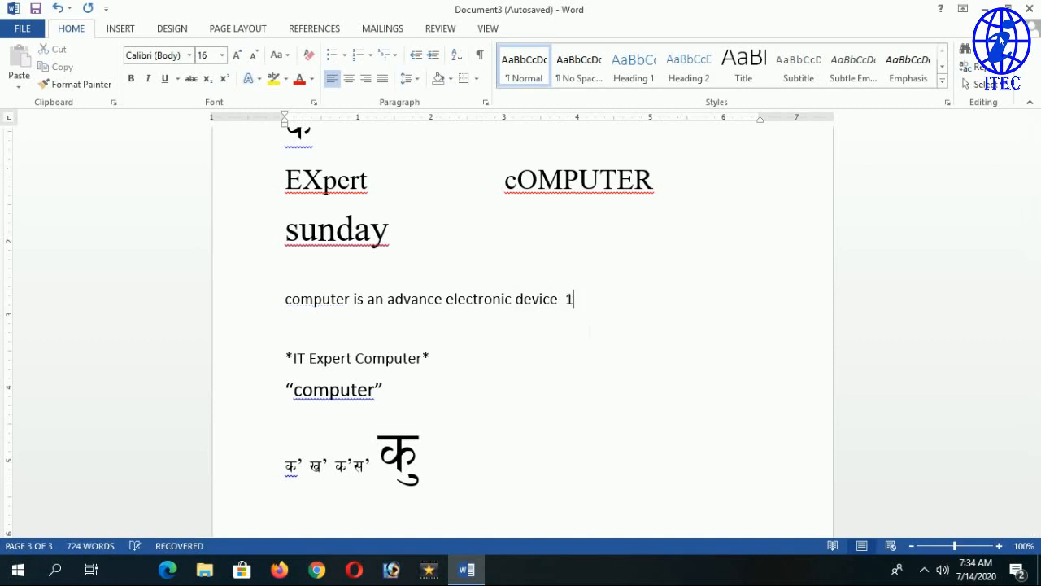
text(/2)
drag(585, 308, 568, 304)
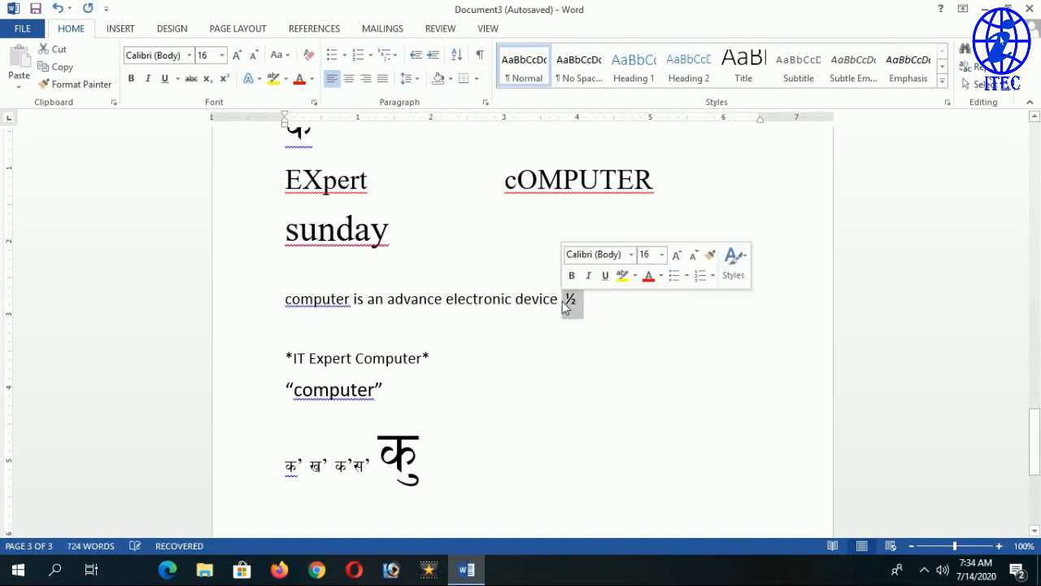
key(ctrl+shift+period)
key(ctrl+shift+period)
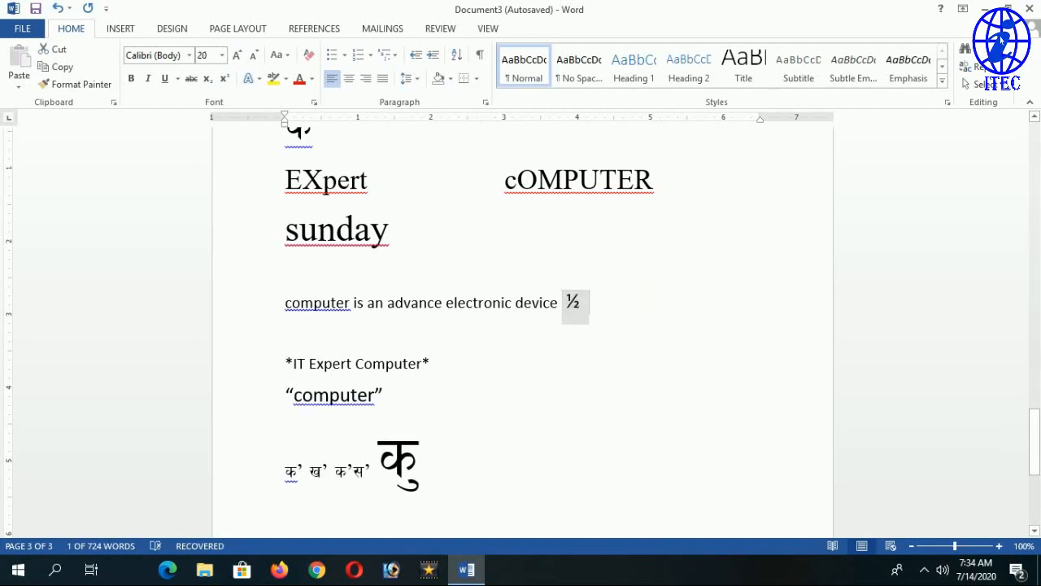
click(590, 303)
In AutoFormat As You Type, keep Fractions on and enable '*Bold* and _italic_ with real formatting'.
click(32, 29)
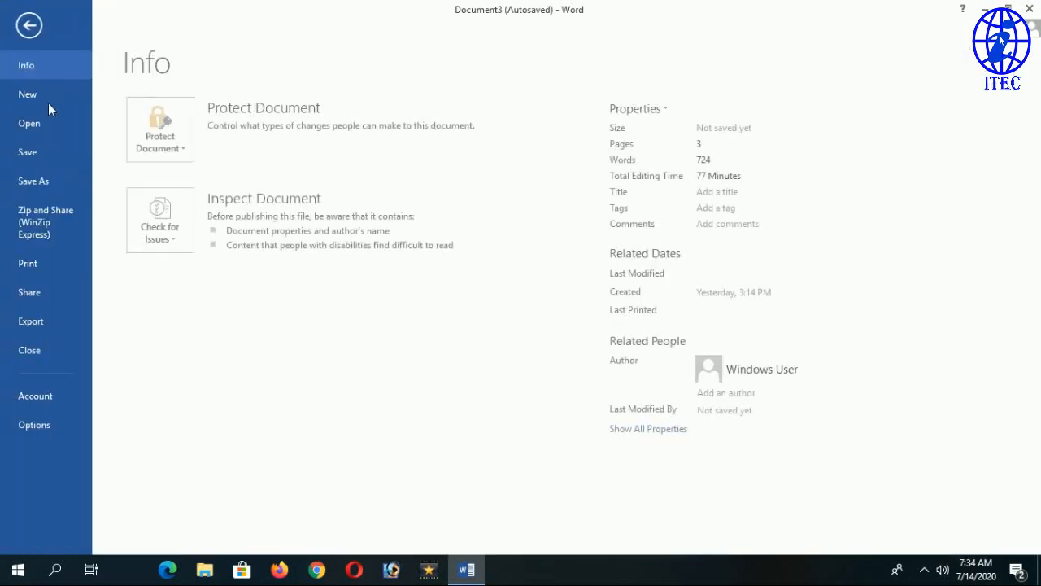
click(54, 426)
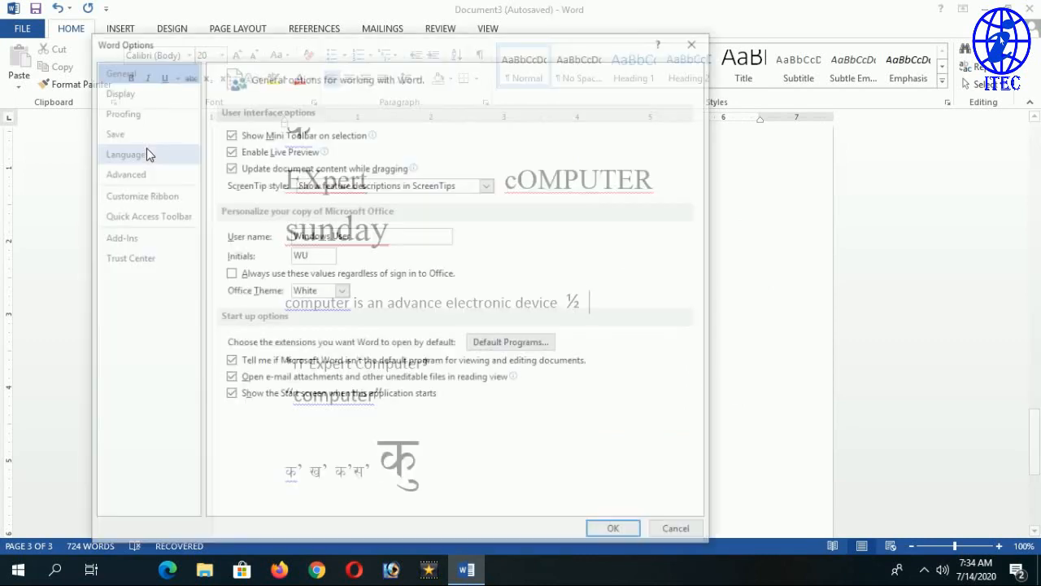
click(119, 111)
click(557, 138)
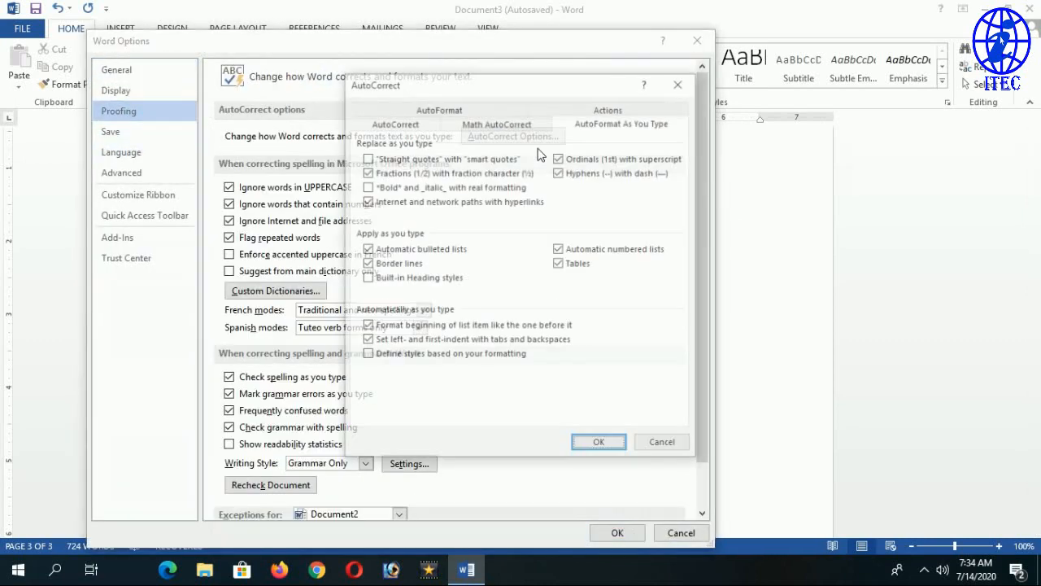
click(367, 173)
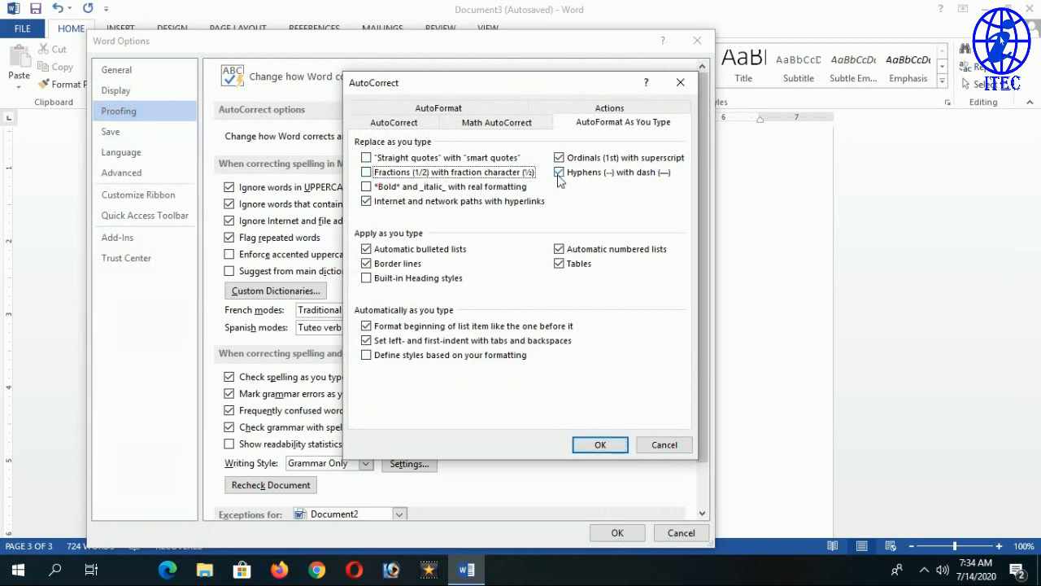
click(366, 173)
click(382, 190)
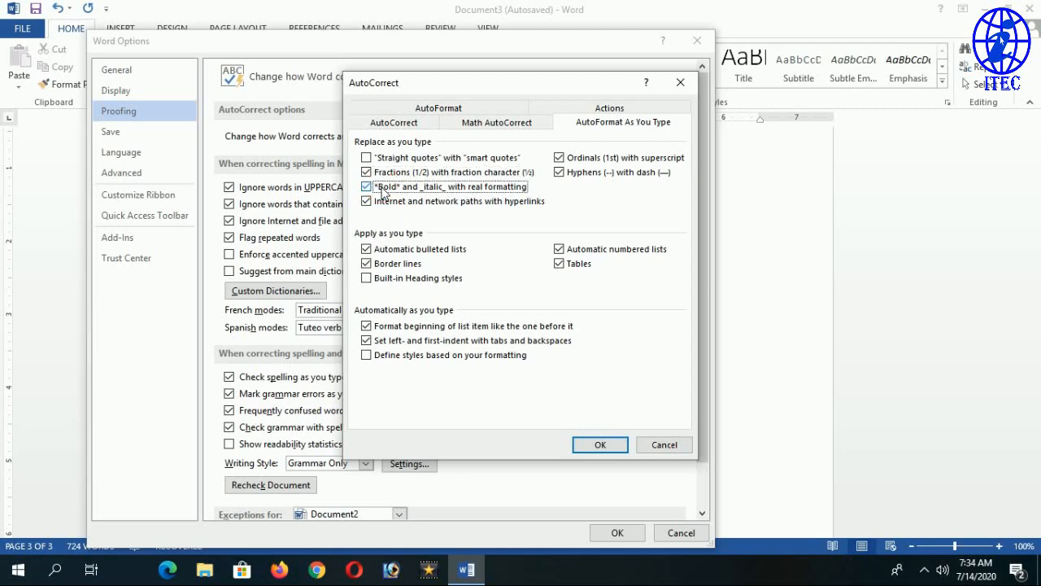
click(599, 444)
click(617, 533)
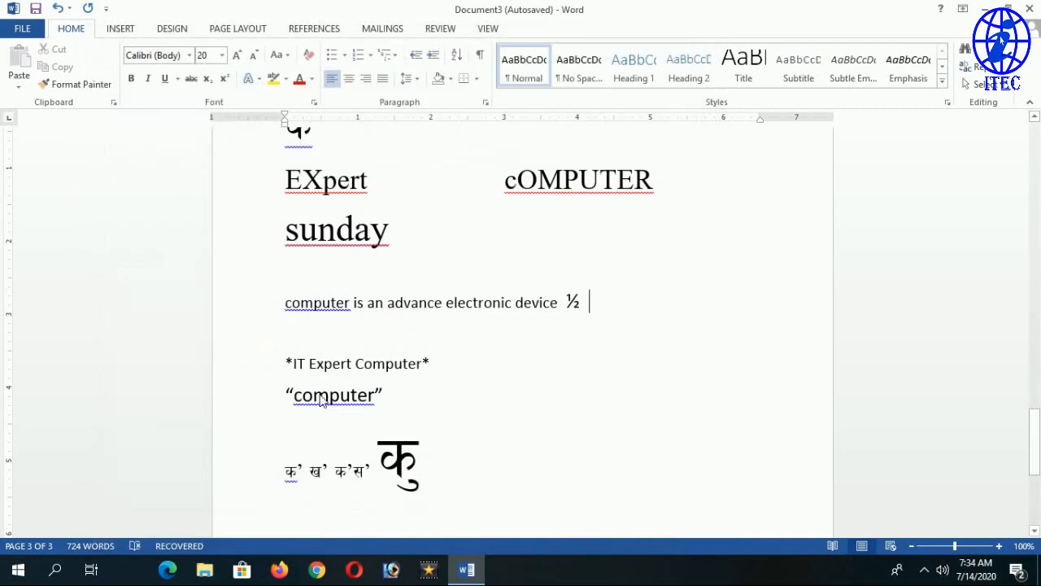
After *IT Expert Computer*, type *Computer* and _Expert_ so they become bold and italic.
drag(287, 365, 417, 373)
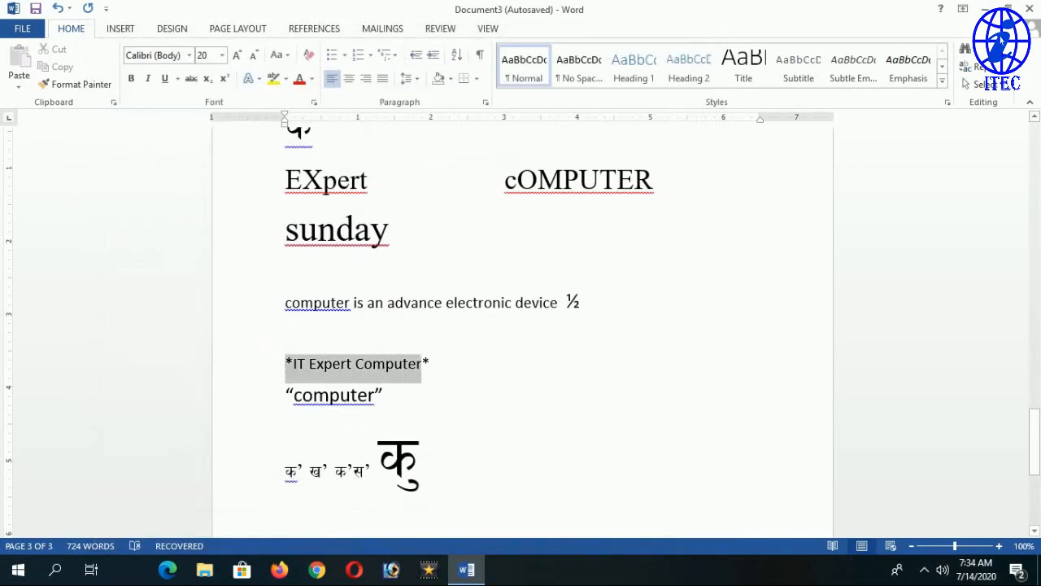
click(446, 371)
scroll(446, 370, down, 1)
scroll(522, 325, down, 3)
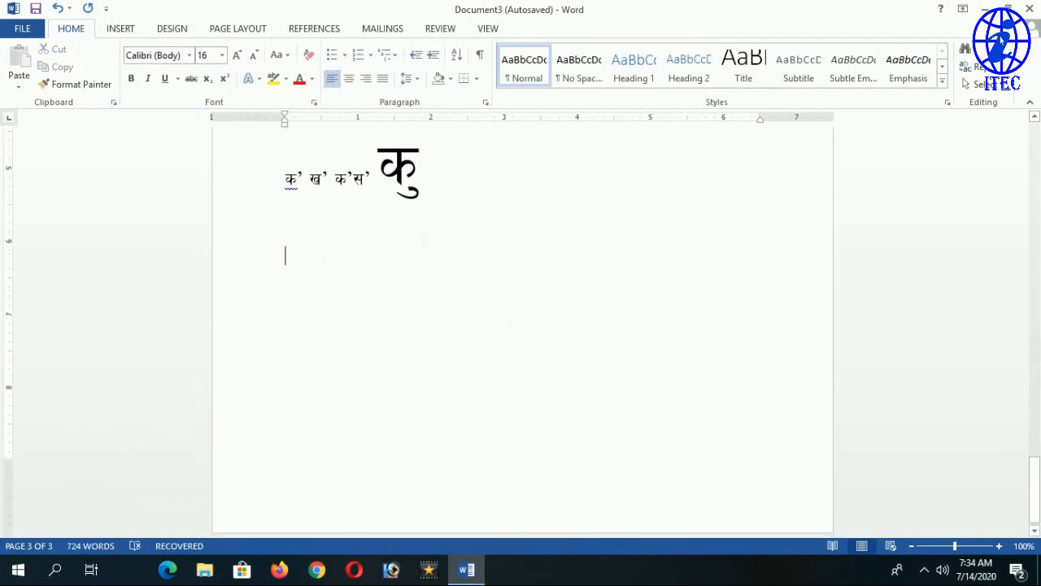
scroll(522, 325, up, 3)
click(440, 266)
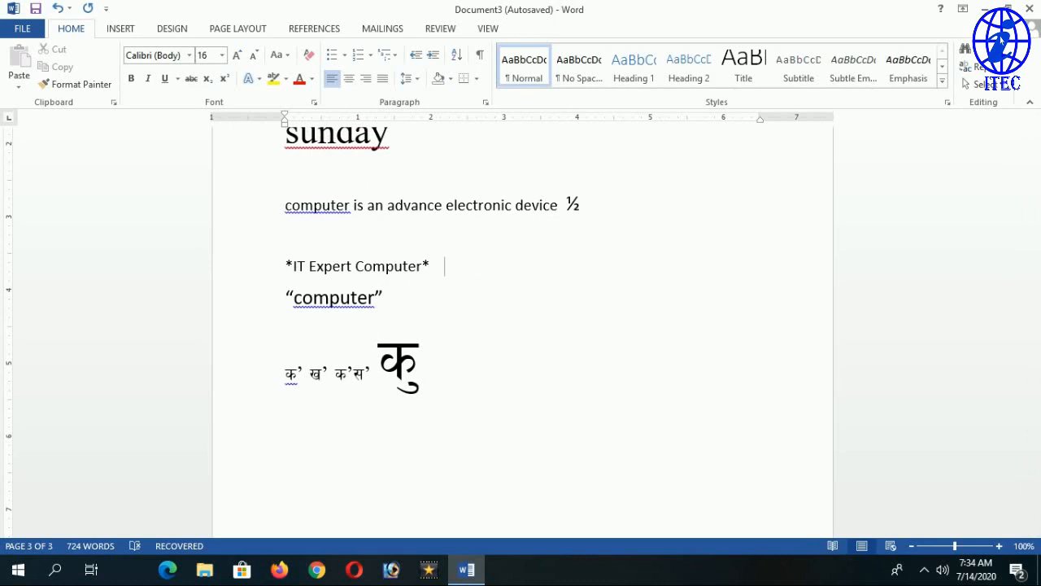
text(*Computer)
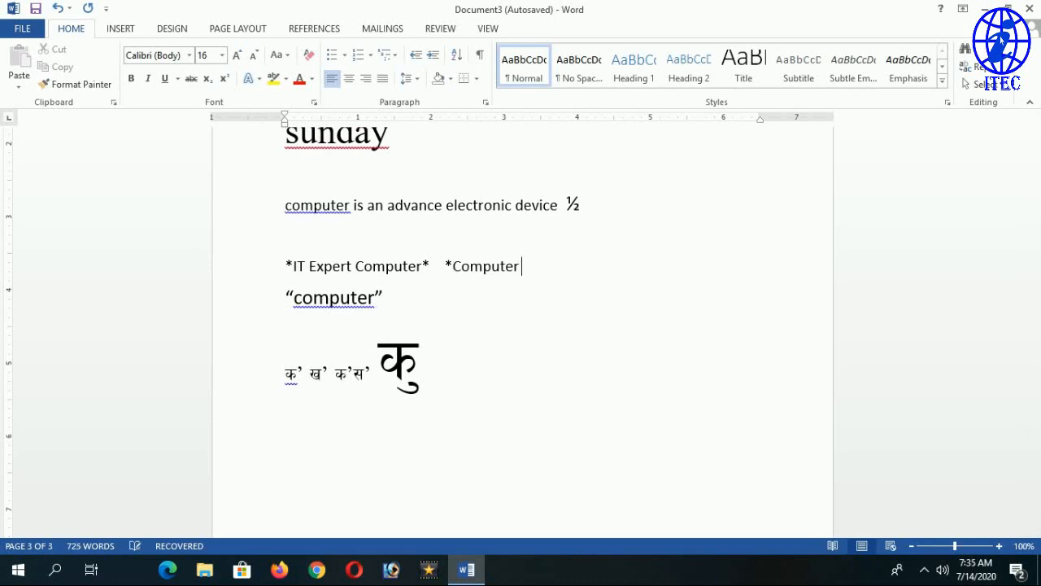
text(*)
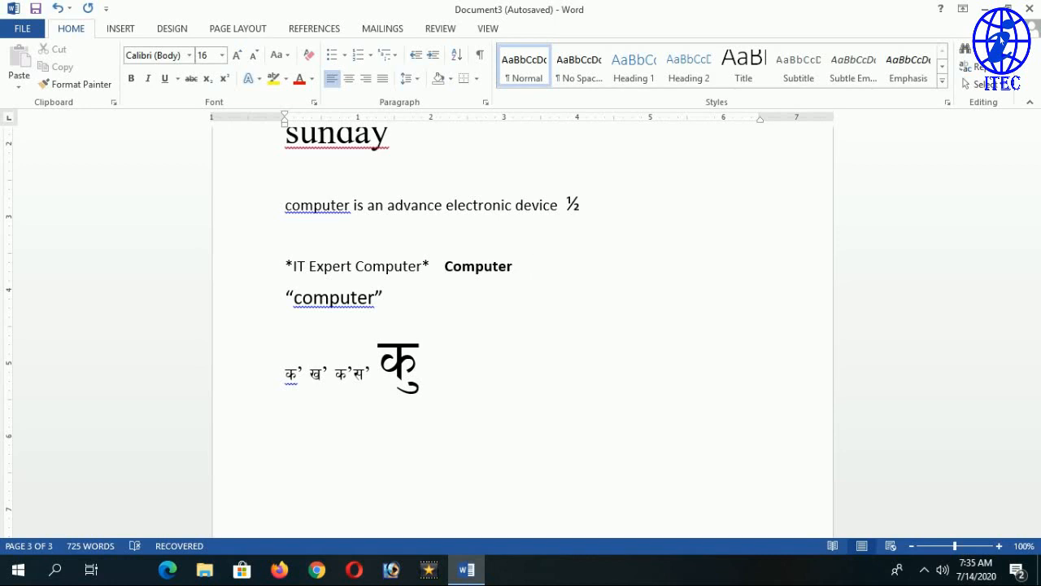
text(   _)
text(Expert)
text(_It)
Add _IT Expert Computer_ as italic text, correcting the mistyped capital T.
key(BackSpace)
key(BackSpace)
text(T E)
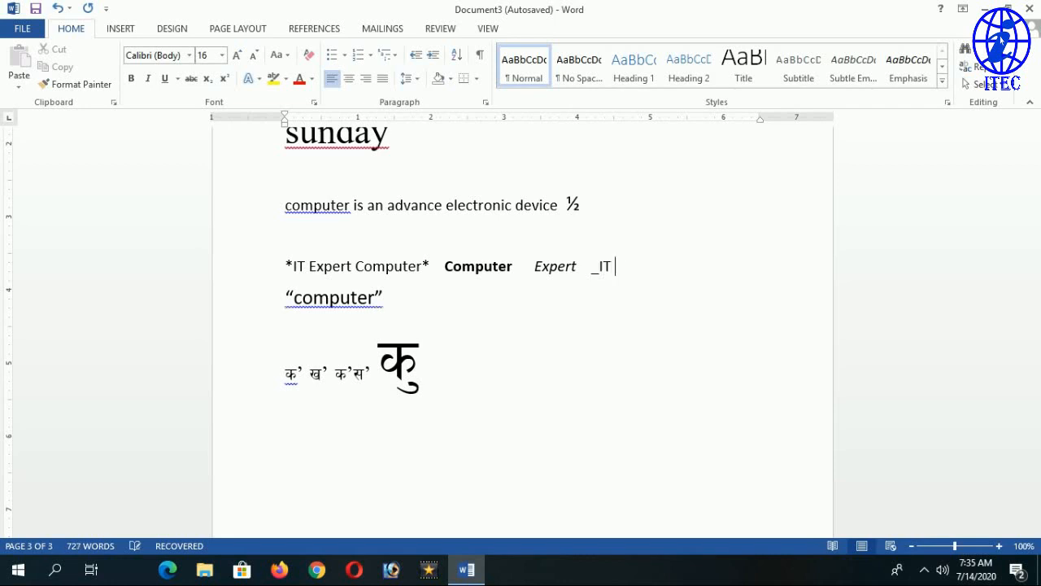
text(xpert Computer)
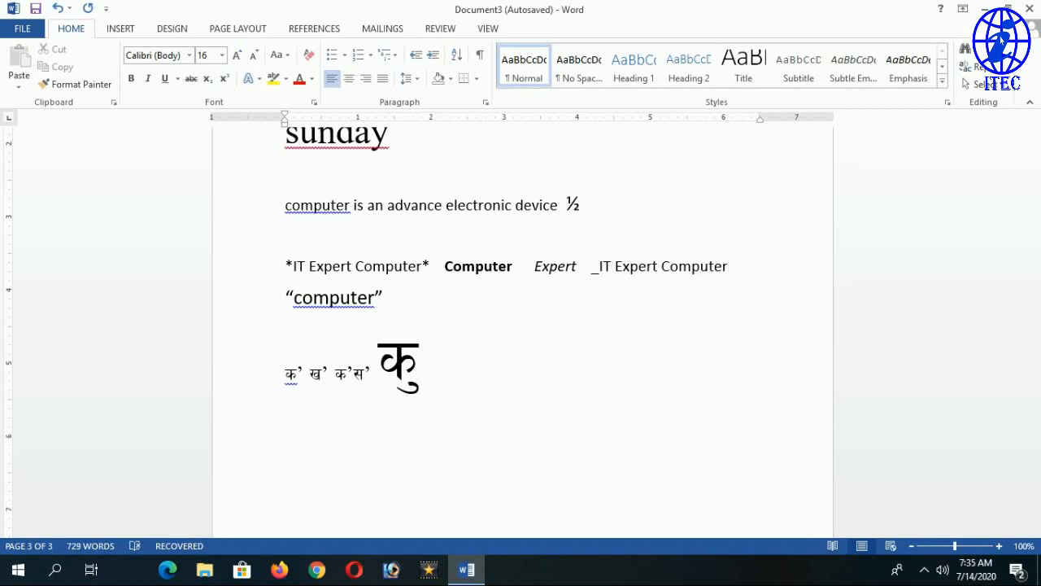
key(BackSpace)
text(_)
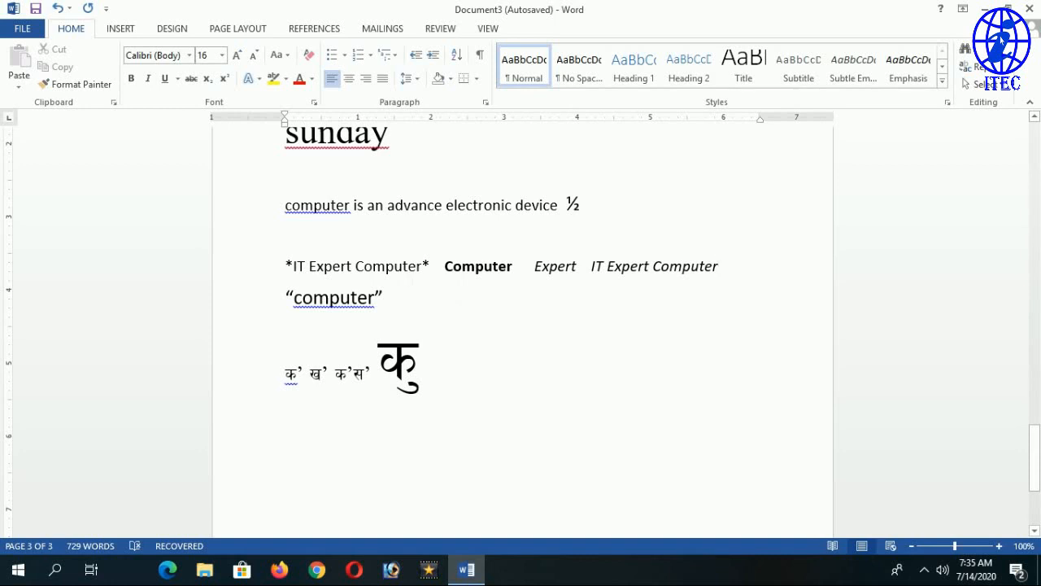
Retype the closing asterisk of *IT Expert Computer* so that phrase turns bold.
click(433, 269)
key(BackSpace)
text(*)
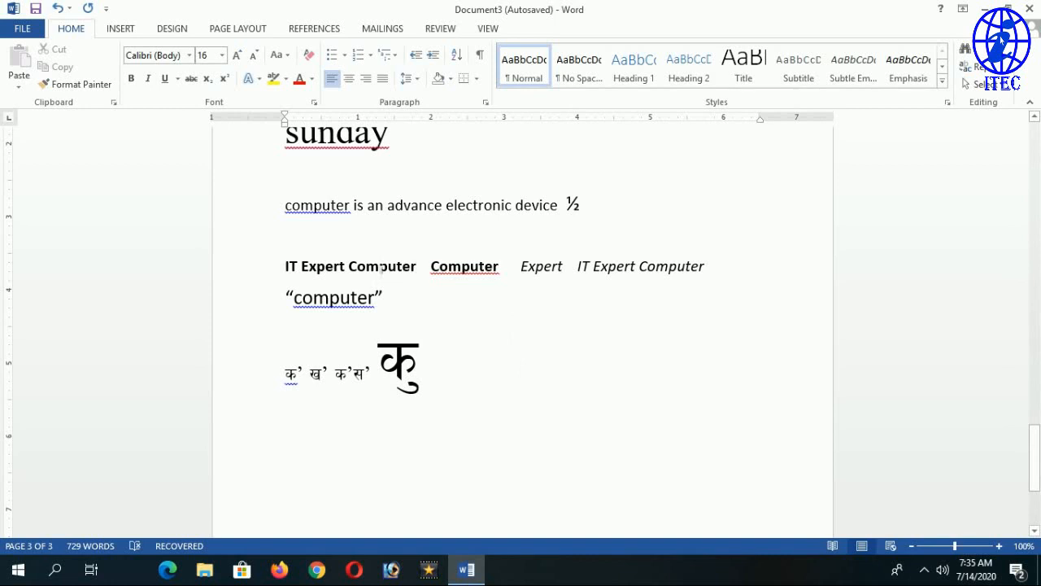
key(ctrl+z)
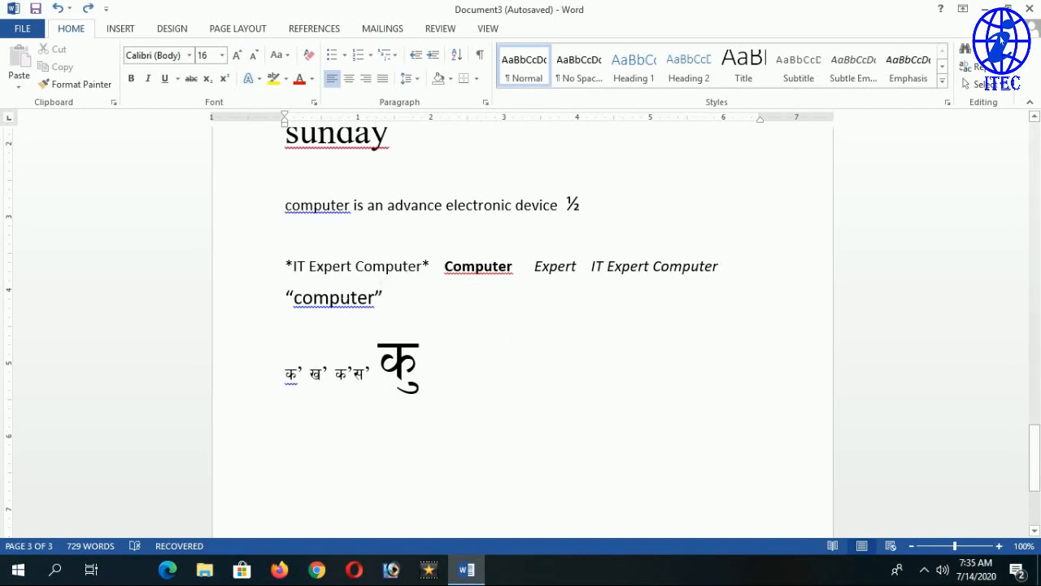
key(BackSpace)
text(*)
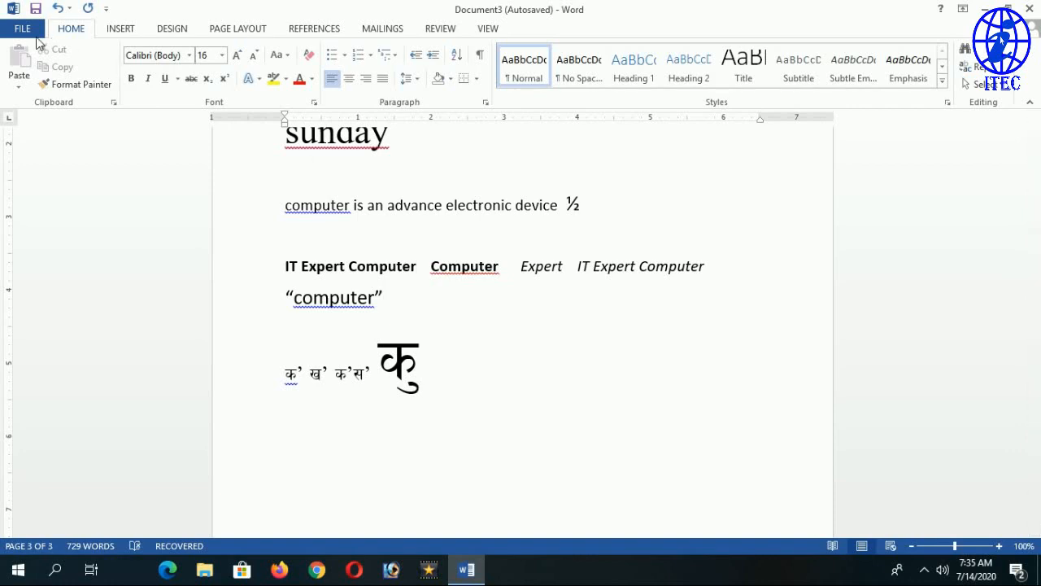
Go to File > Options > Proofing and open AutoCorrect Options.
click(24, 29)
click(51, 403)
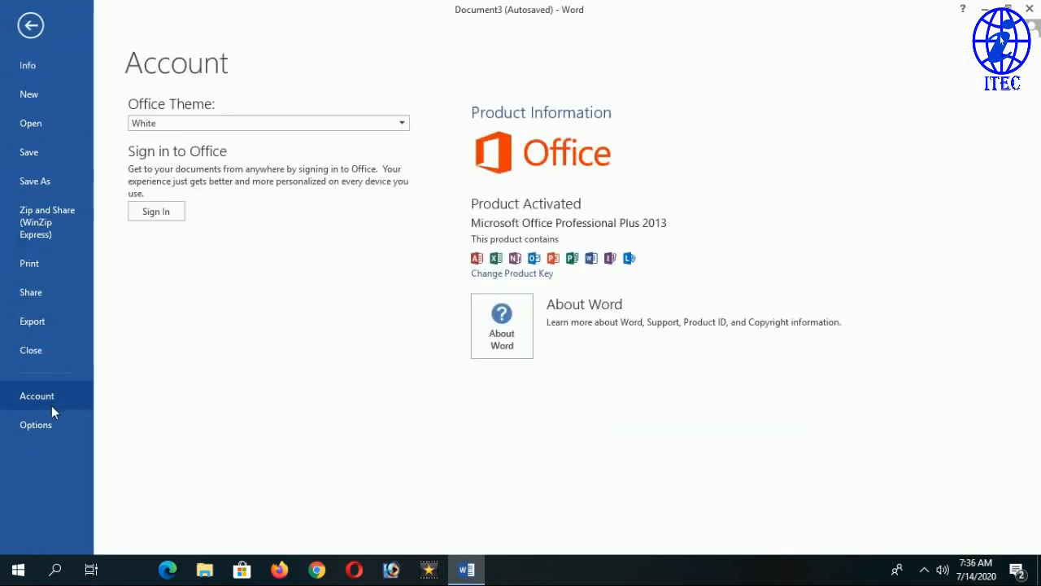
click(42, 425)
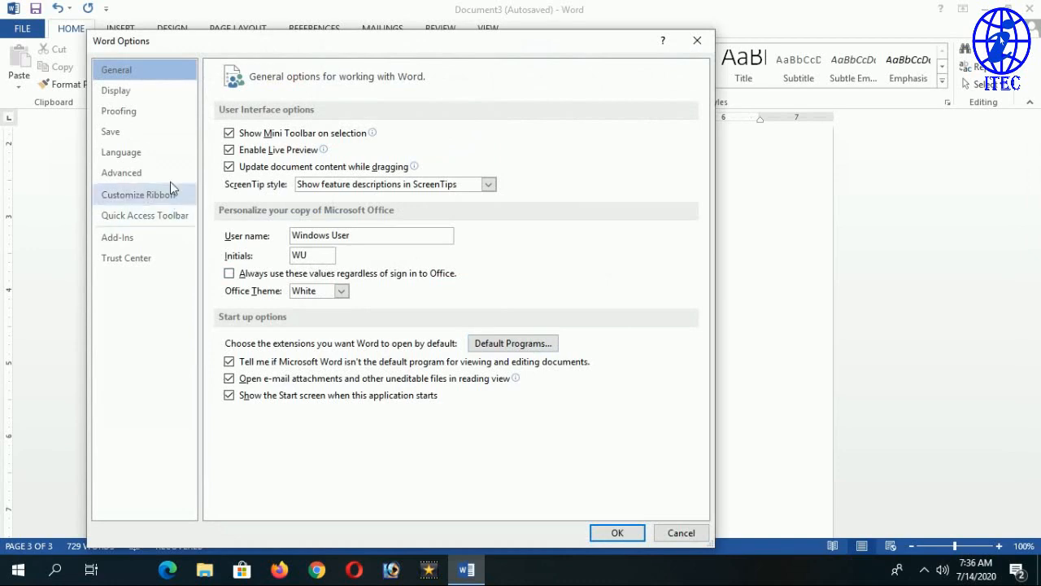
click(156, 114)
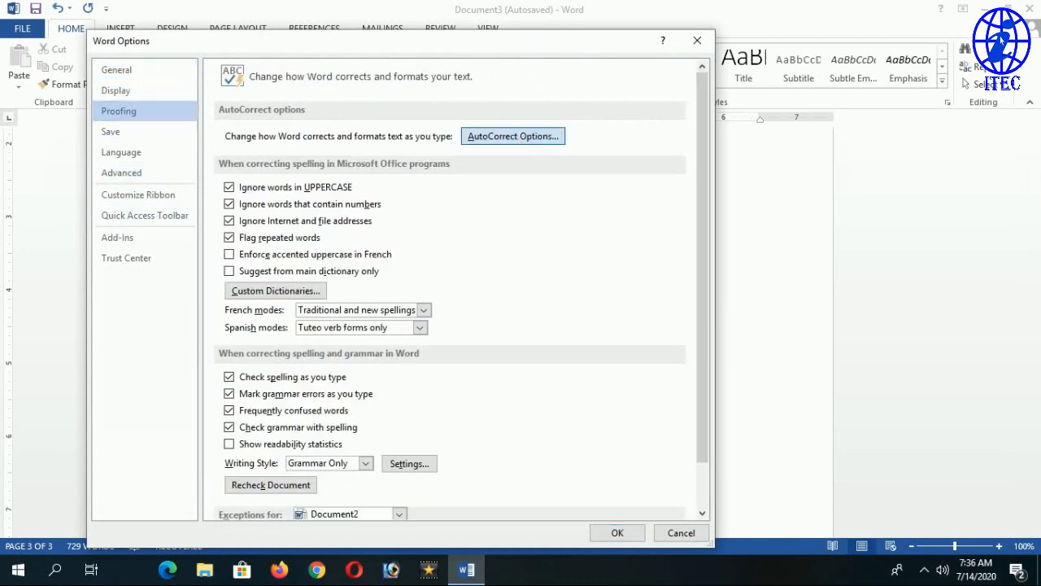
click(512, 136)
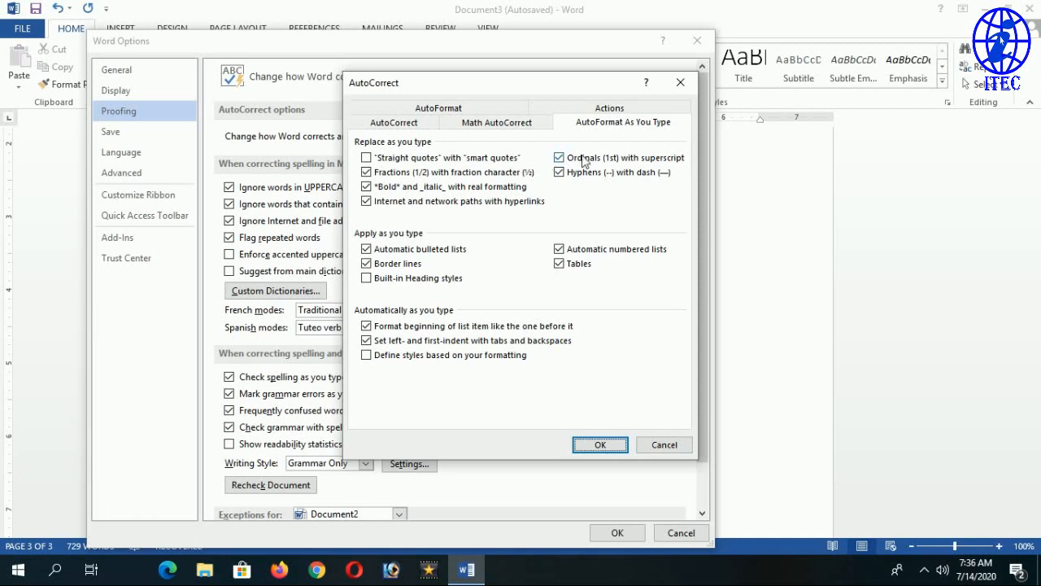
Toggle 'Ordinals (1st) with superscript' off and back on, then confirm AutoCorrect and Word Options.
click(571, 159)
click(571, 159)
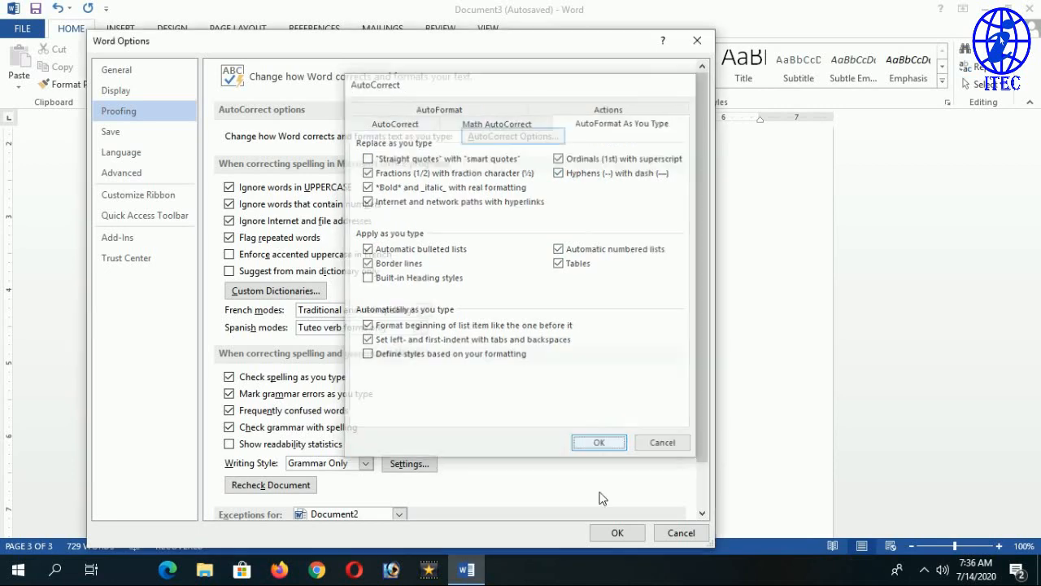
click(605, 439)
click(615, 532)
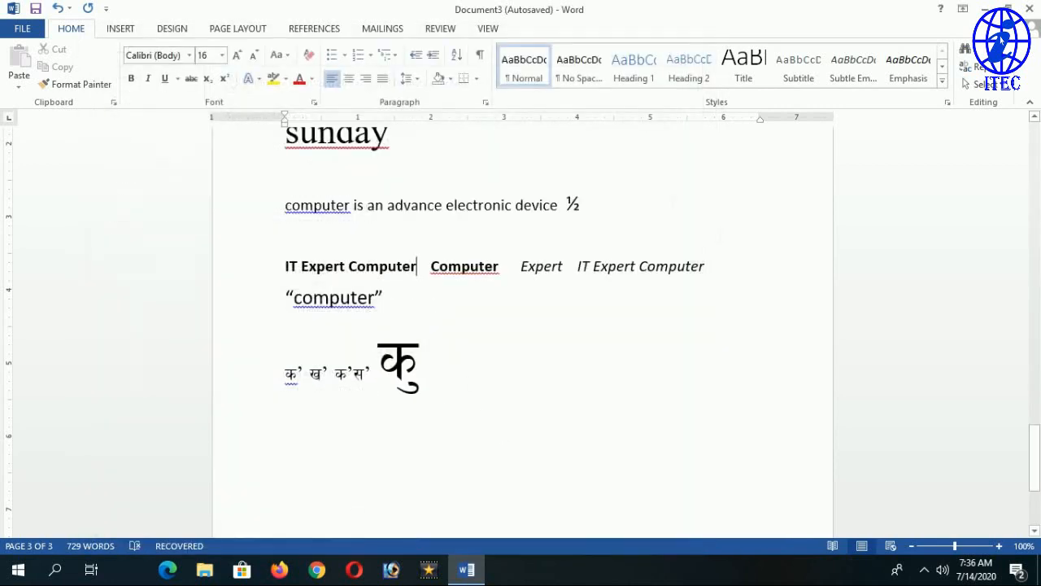
Type 1st after the ½ and check its automatically superscripted ending.
click(633, 299)
text(1)
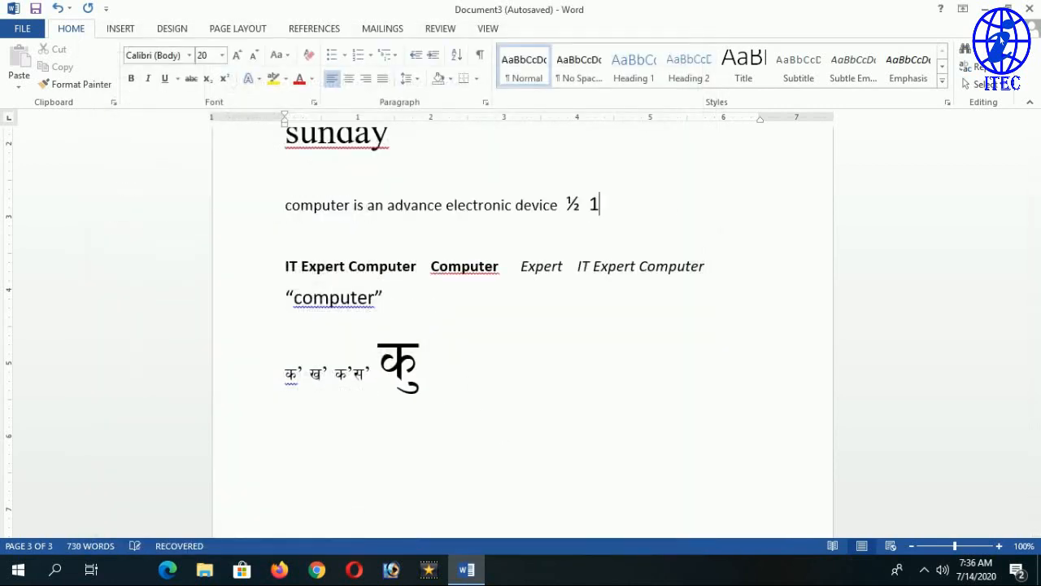
text(st)
drag(615, 205, 604, 205)
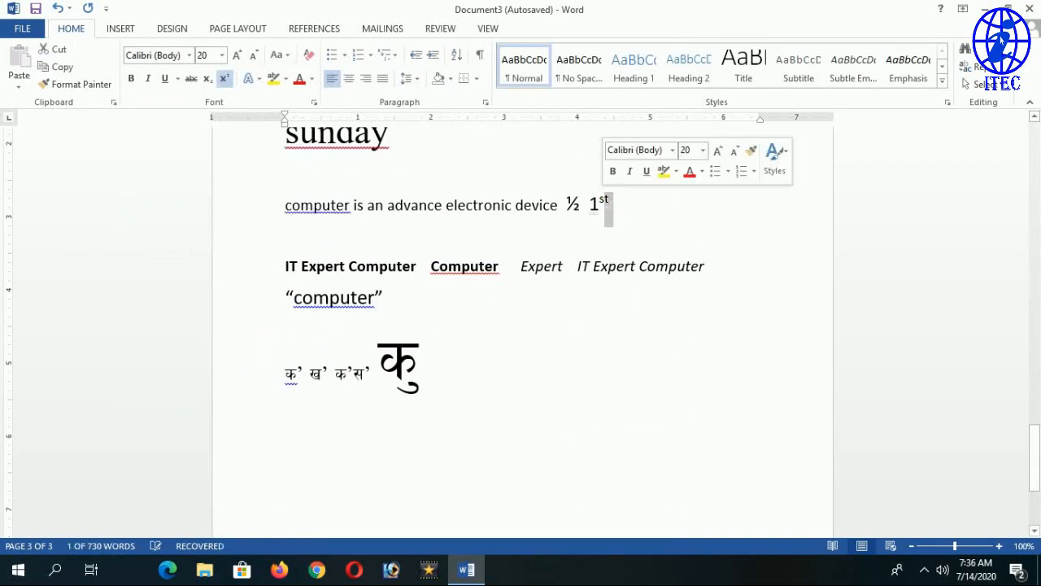
click(421, 362)
click(286, 449)
scroll(678, 353, up, 3)
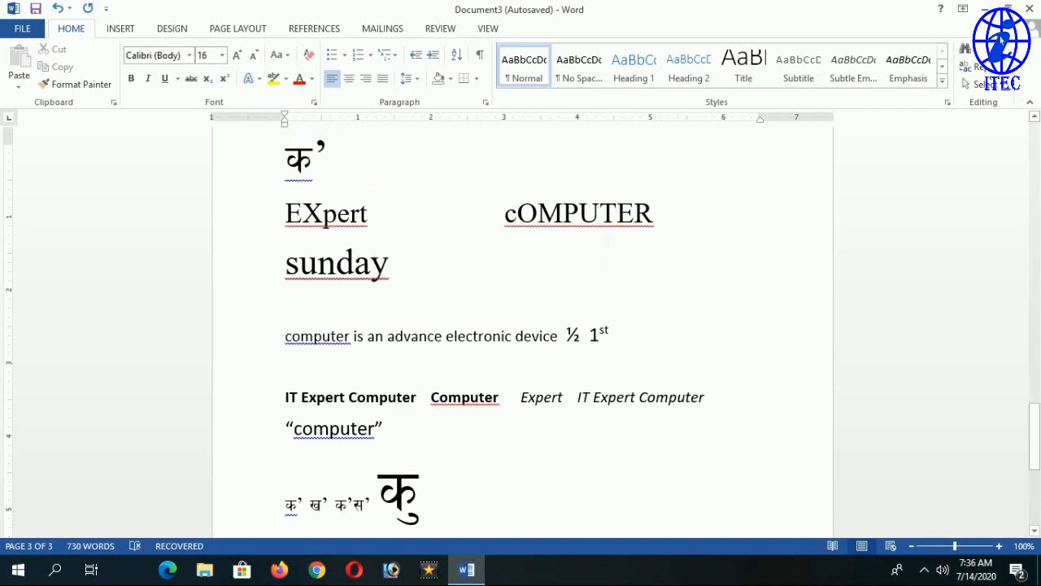
Add 2nd on a new line below 1st, also with a superscript ending.
click(677, 353)
key(Return)
text(2)
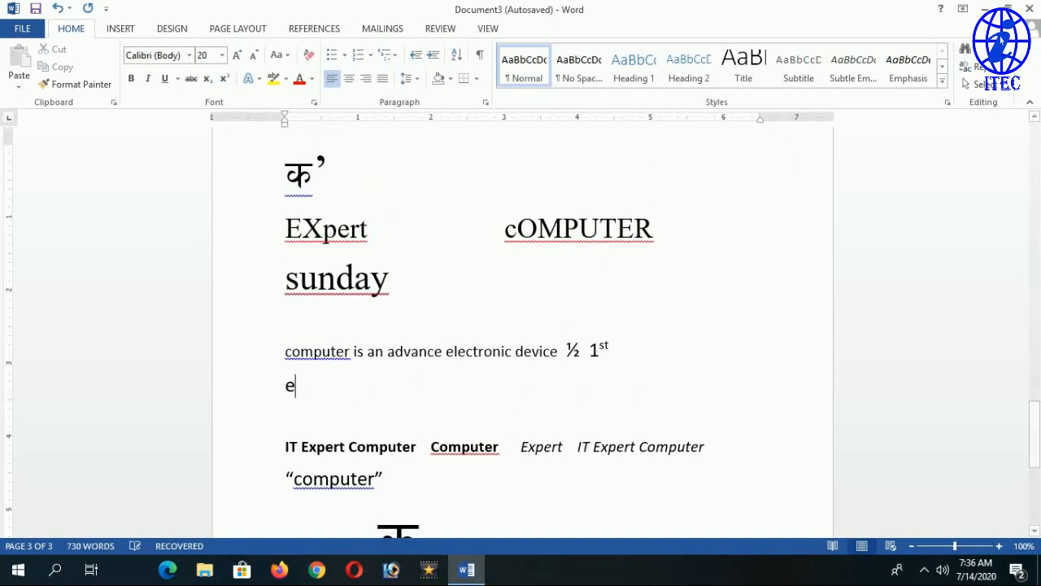
text(nd)
click(22, 29)
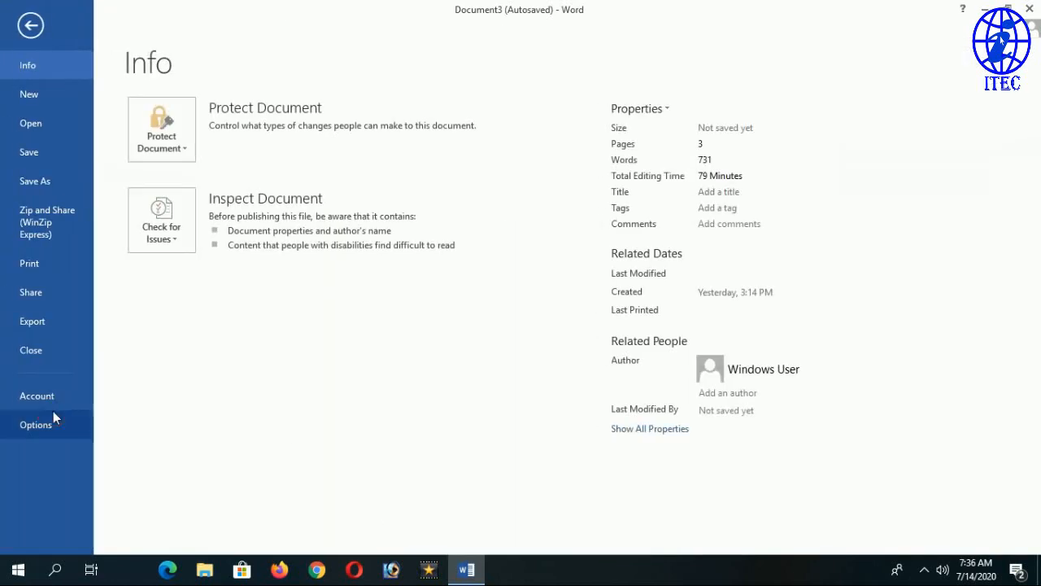
Uncheck 'Ordinals (1st) with superscript' in the AutoCorrect options and confirm both dialogs.
click(53, 412)
click(118, 111)
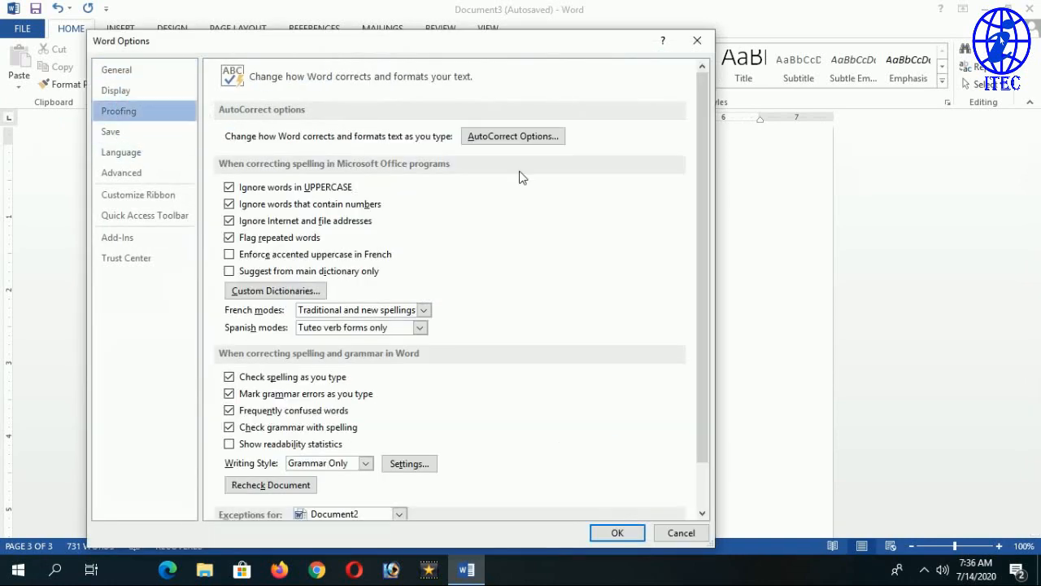
click(535, 137)
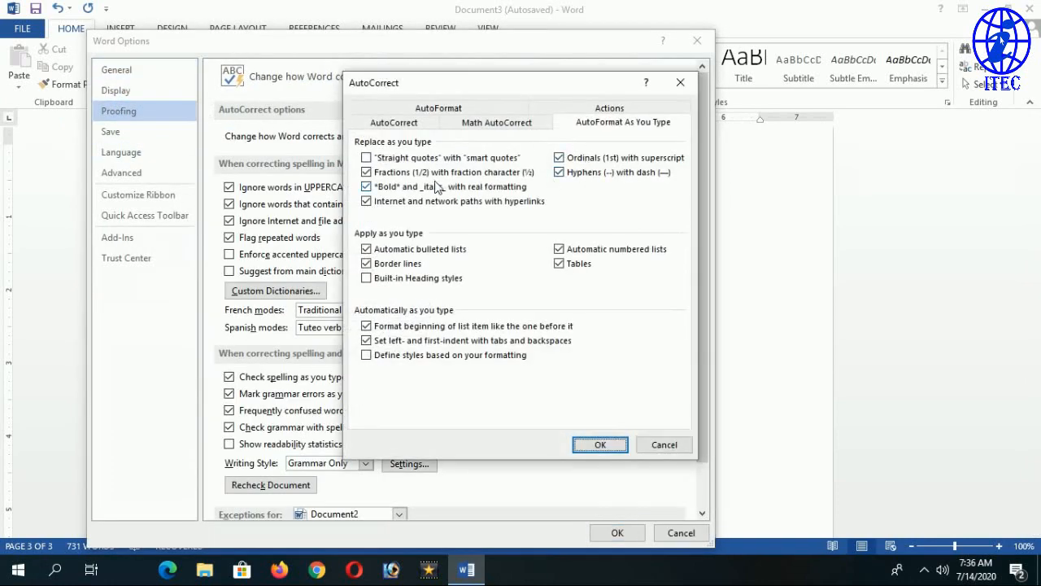
click(581, 158)
click(616, 441)
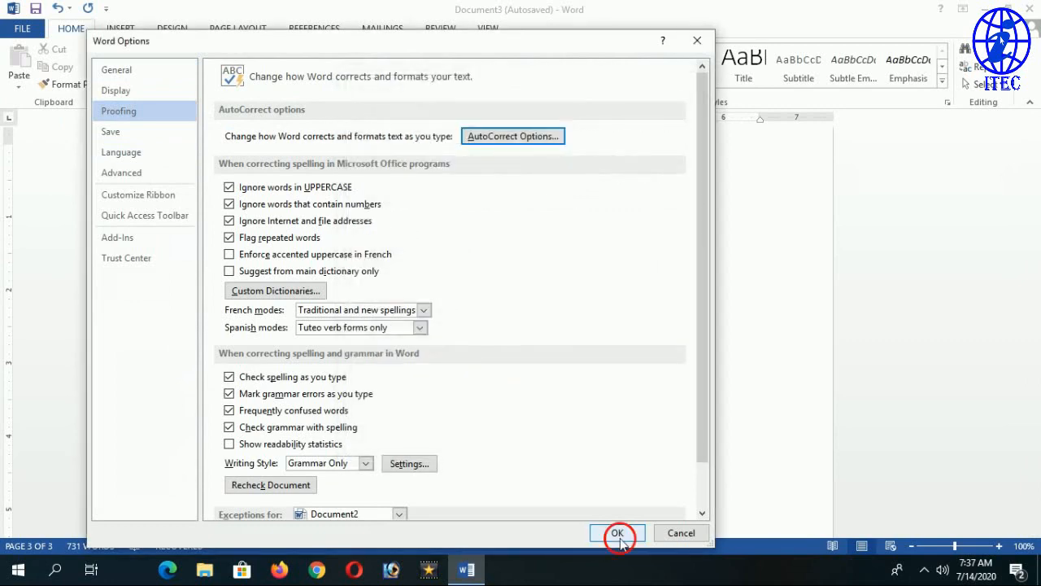
click(618, 532)
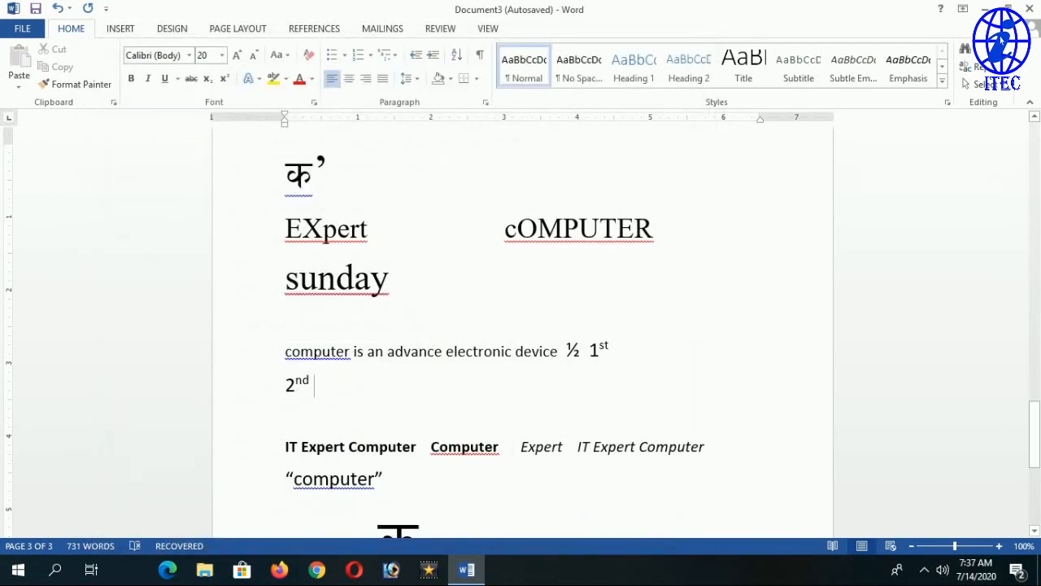
Type plain 3rd and 2nd test lines, then delete them.
key(Return)
text(3)
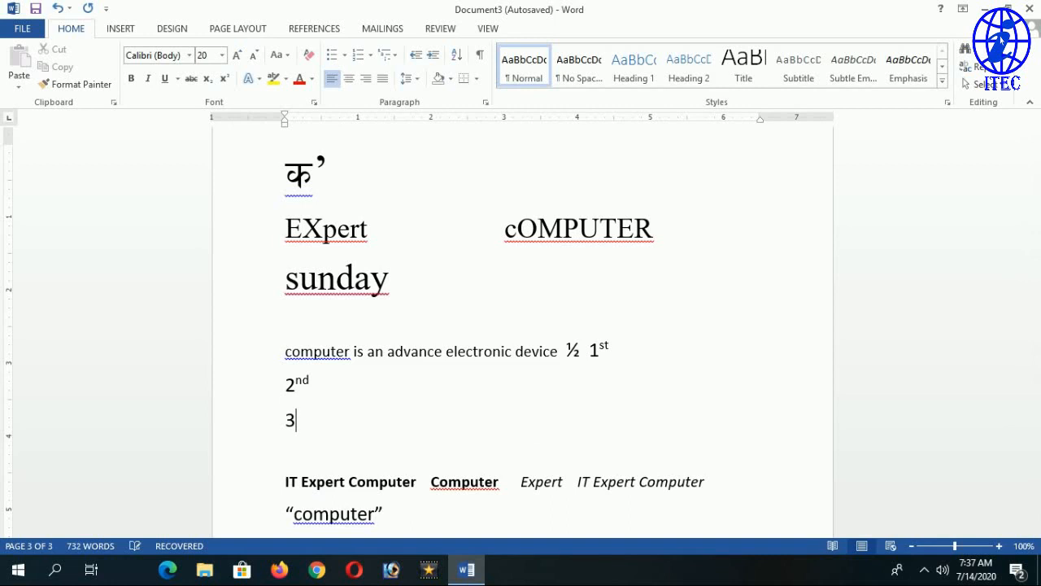
text(rd)
key(Return)
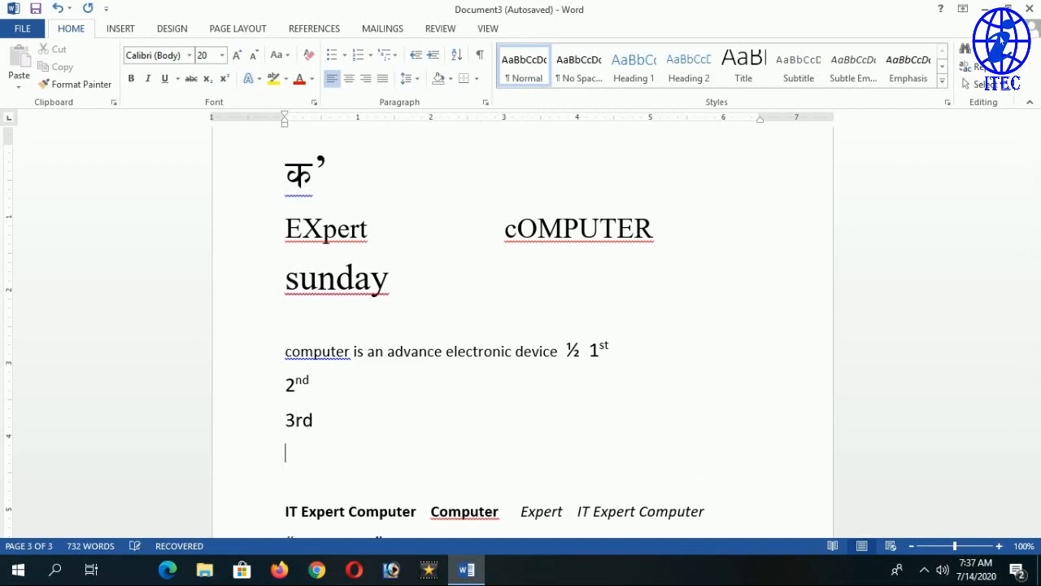
text(2nd)
key(Return)
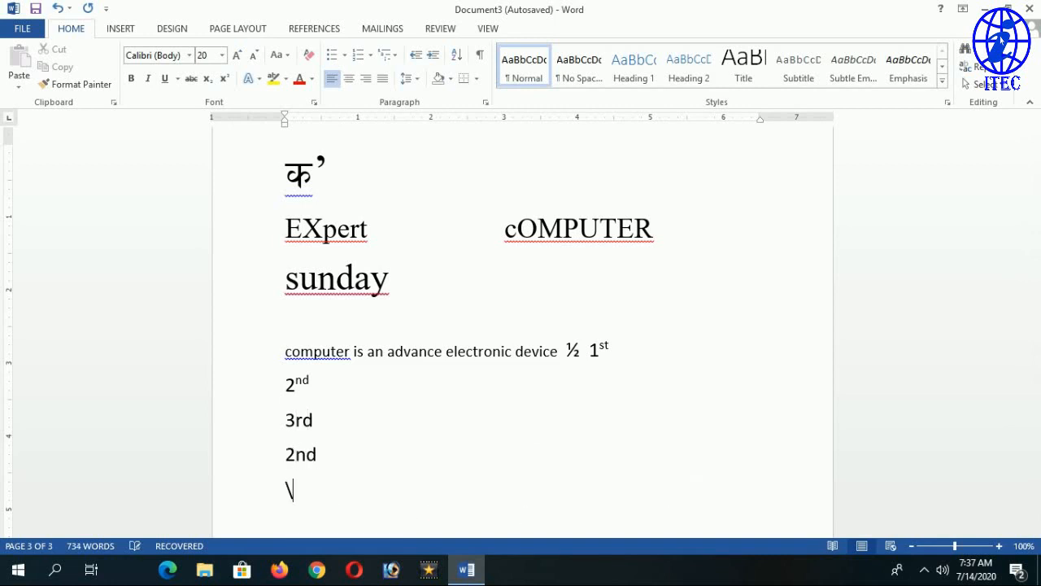
key(BackSpace)
key(BackSpace)
key(BackSpace)
key(BackSpace)
key(BackSpace)
key(BackSpace)
key(BackSpace)
key(BackSpace)
key(BackSpace)
key(BackSpace)
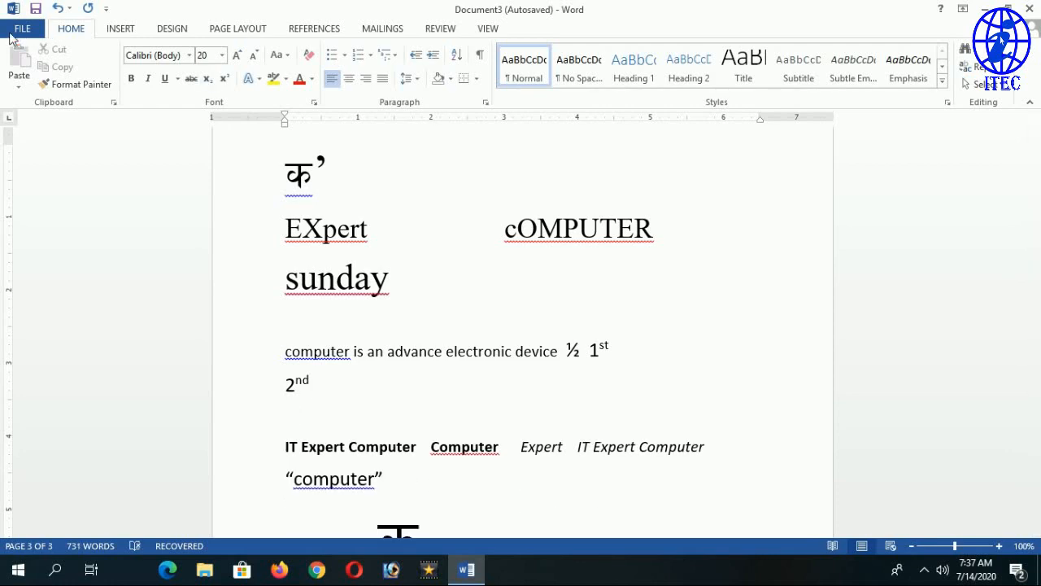
Reopen the Proofing AutoCorrect options and recheck 'Ordinals (1st) with superscript'.
click(22, 29)
key(Escape)
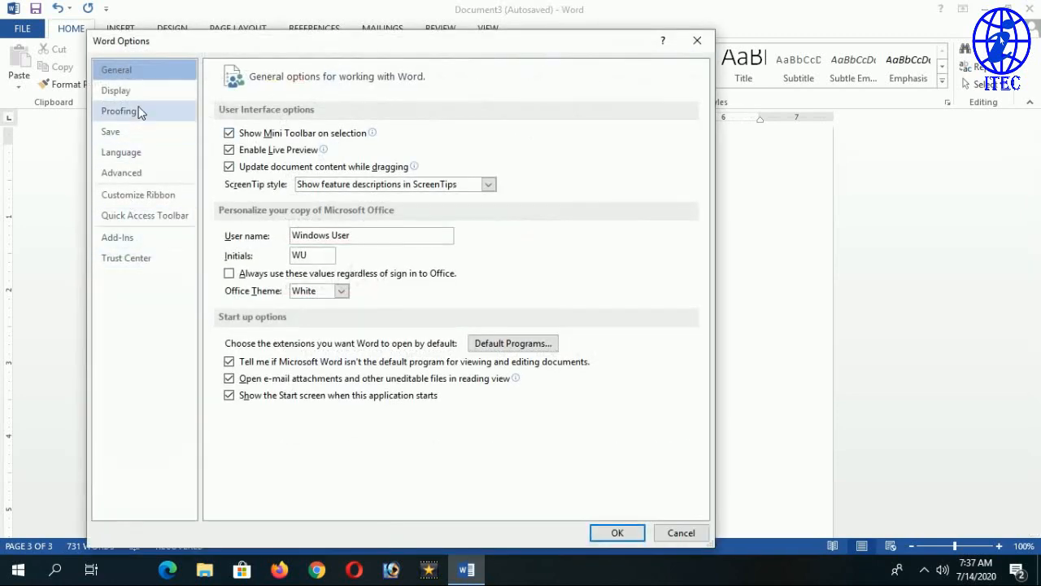
click(134, 110)
click(513, 136)
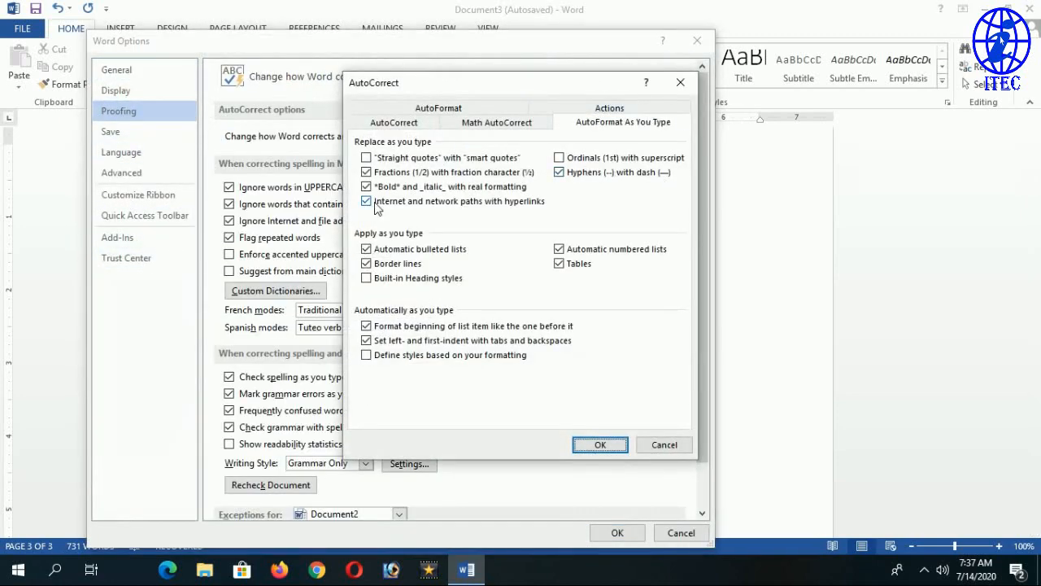
click(614, 158)
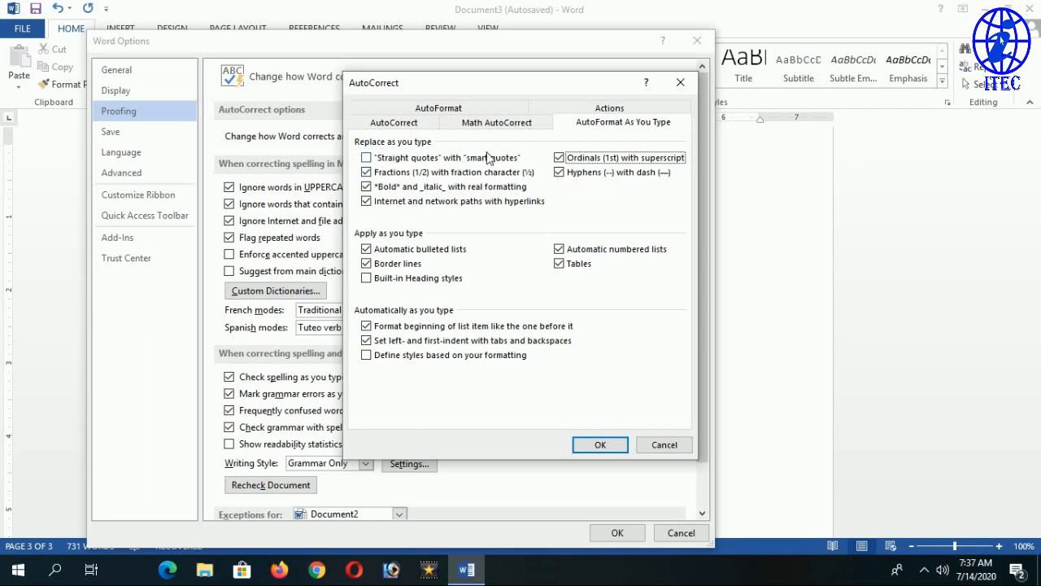
Browse the AutoCorrect and Math AutoCorrect tabs, move the dialog down, then close it.
click(396, 122)
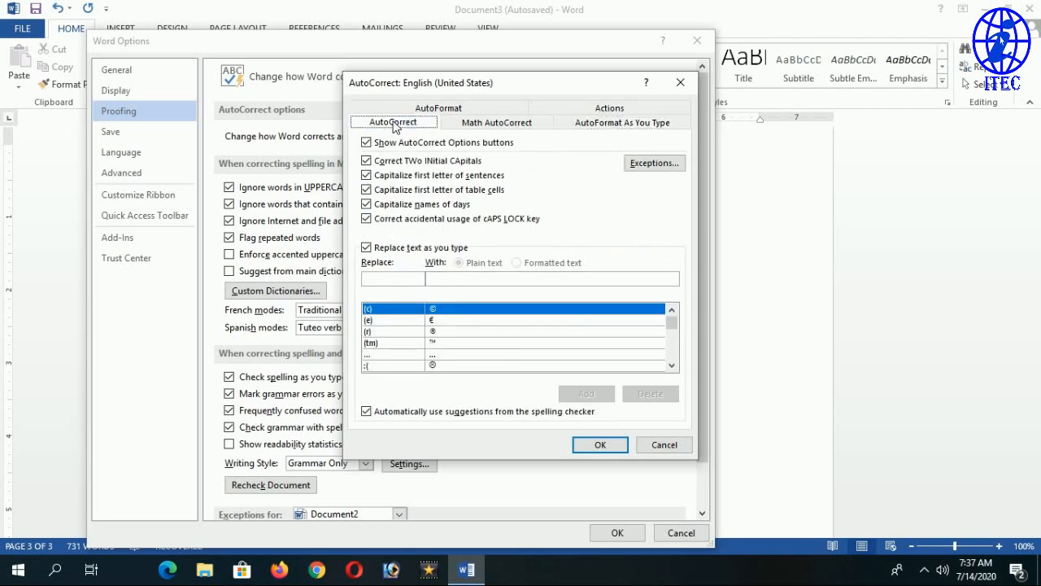
click(495, 124)
click(602, 127)
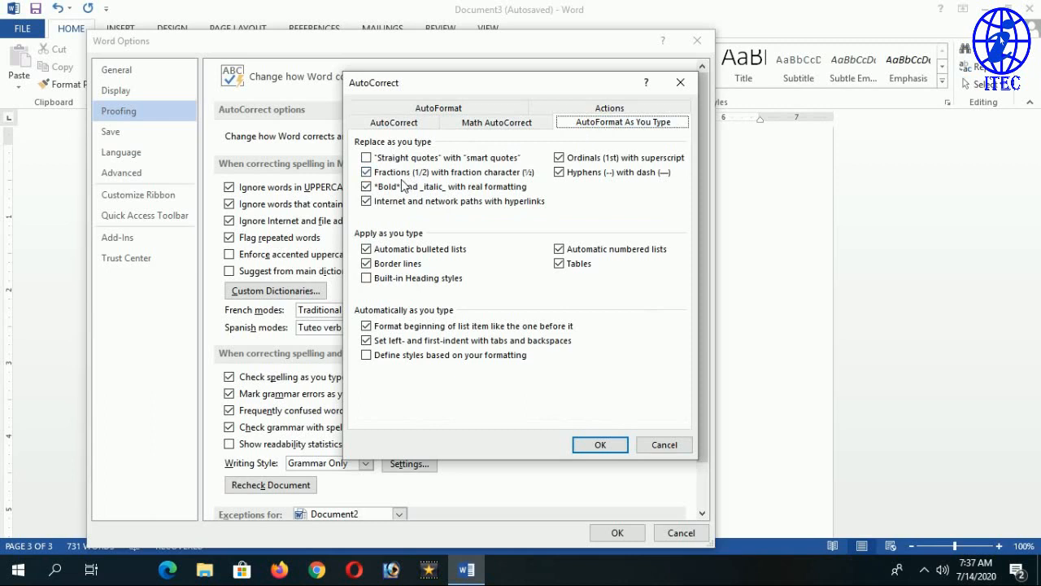
click(398, 123)
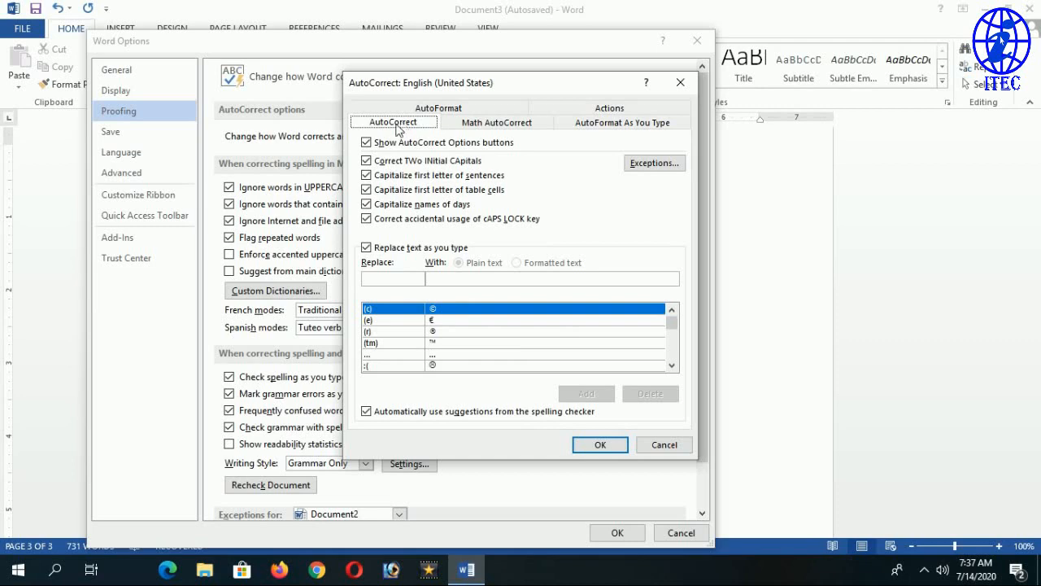
drag(504, 79, 501, 232)
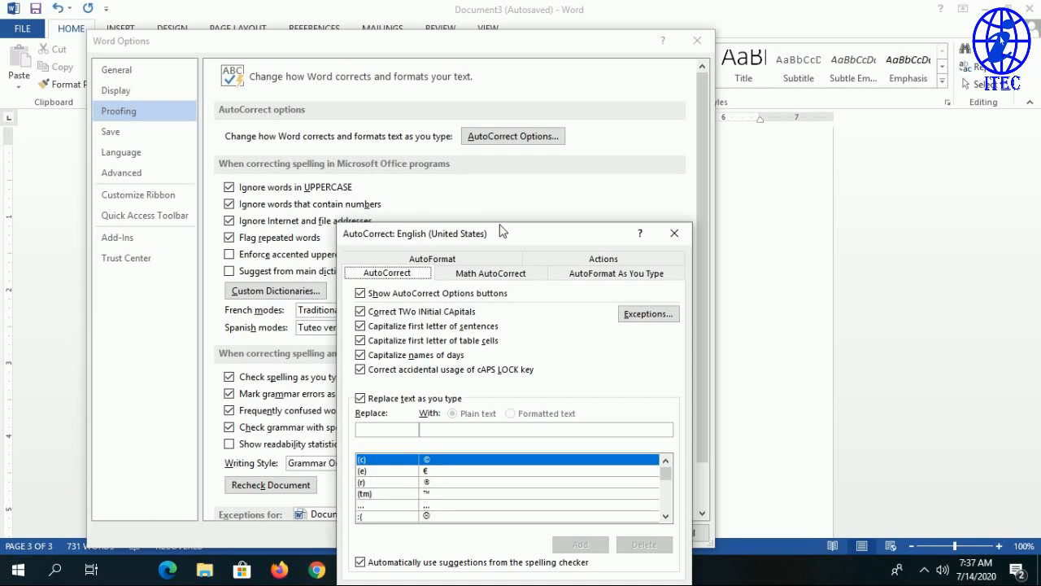
click(674, 233)
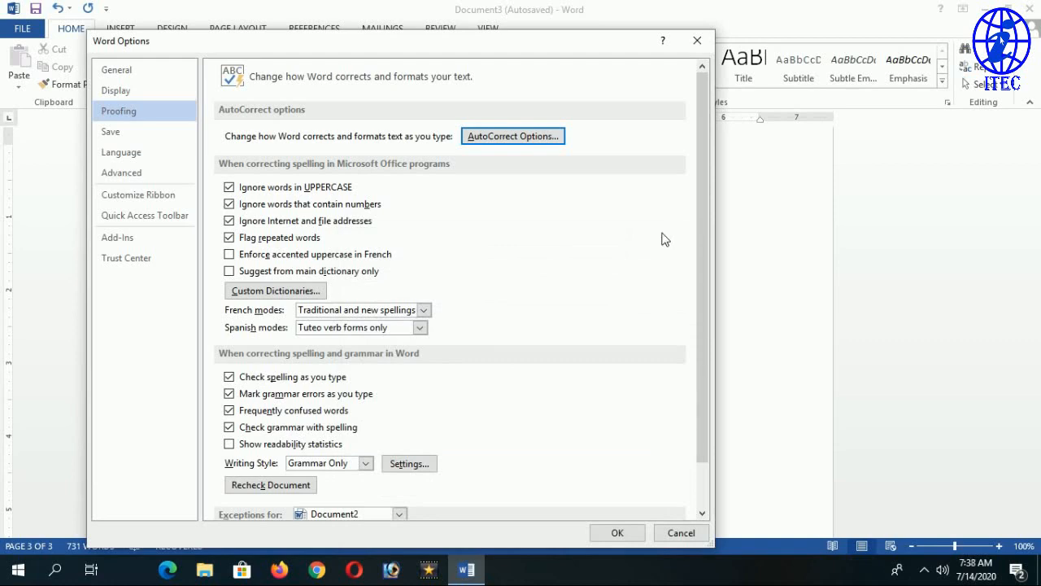
Close Word Options and place the insertion point after 'sunday' in the document.
click(698, 42)
scroll(520, 325, down, 3)
scroll(521, 325, up, 3)
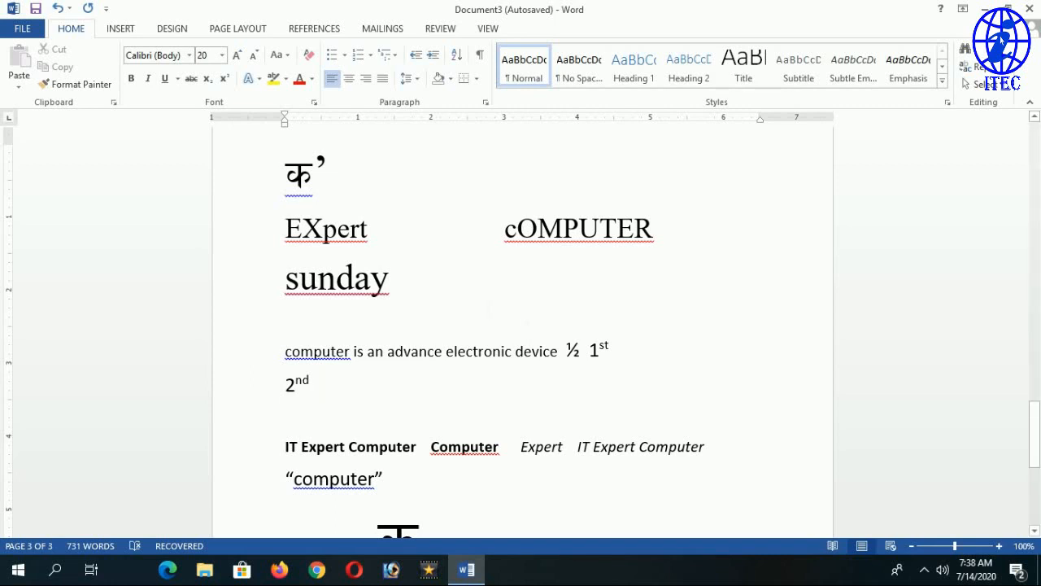
click(399, 278)
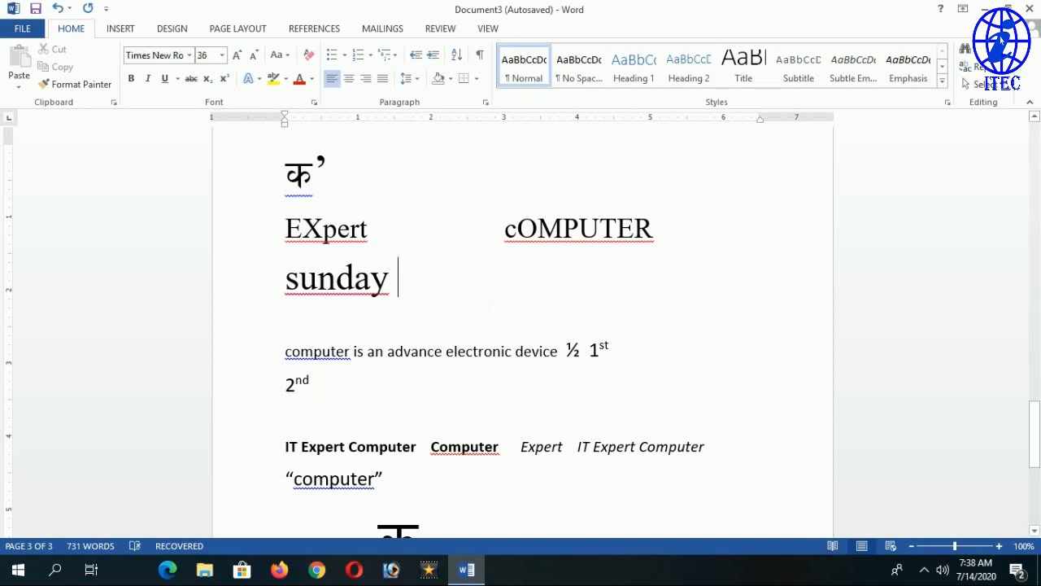